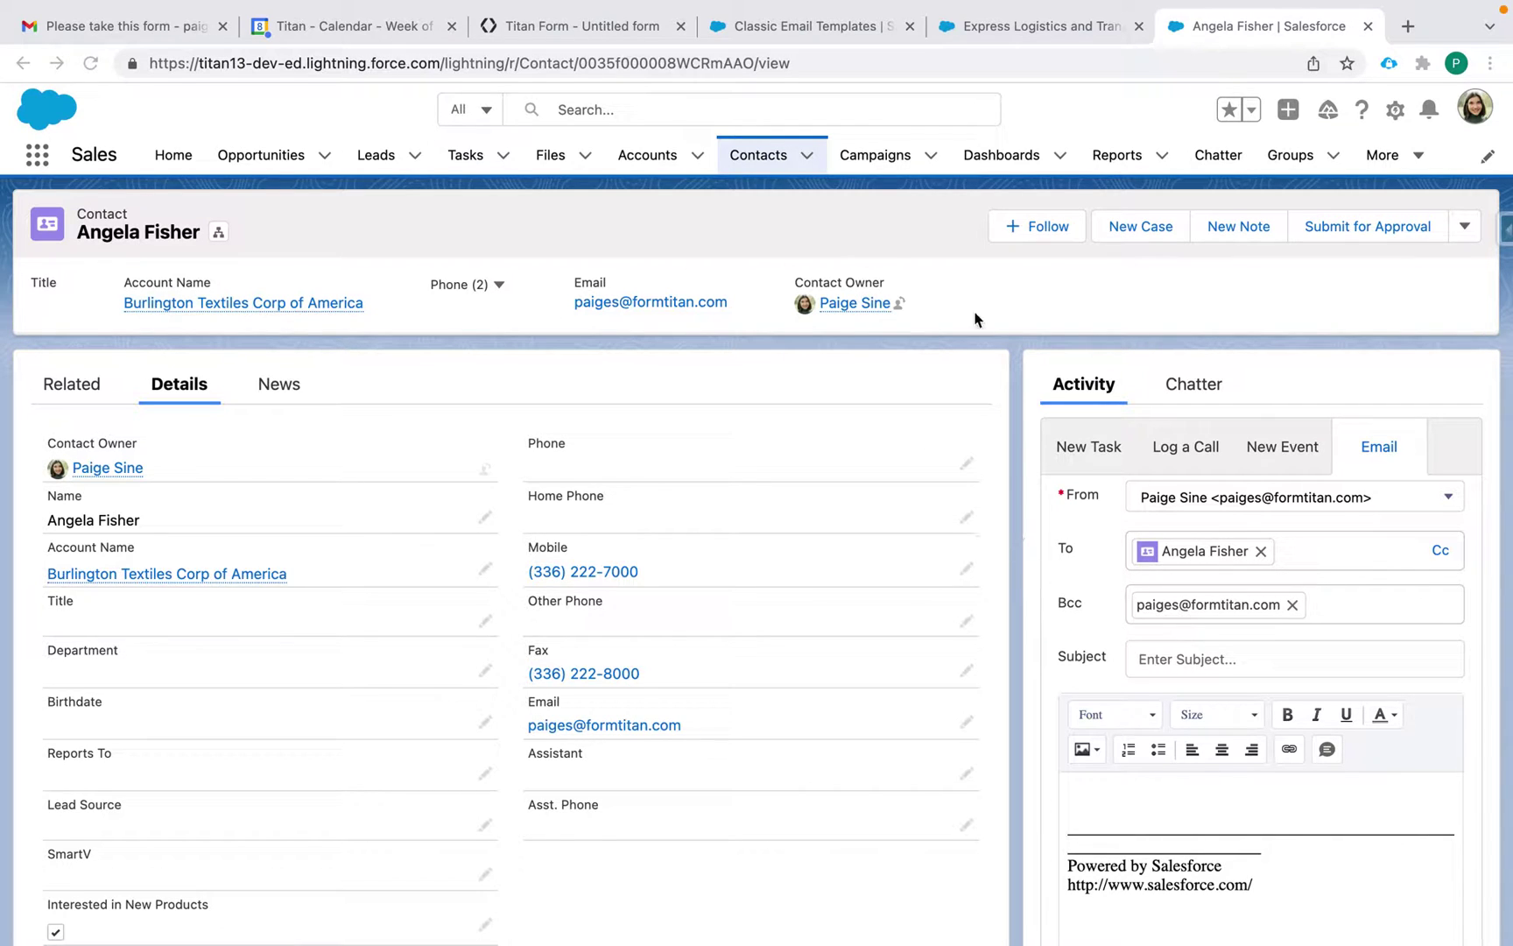
Check the FormTitan publish link, then email the contact using the Contact Form Email template.
click(601, 27)
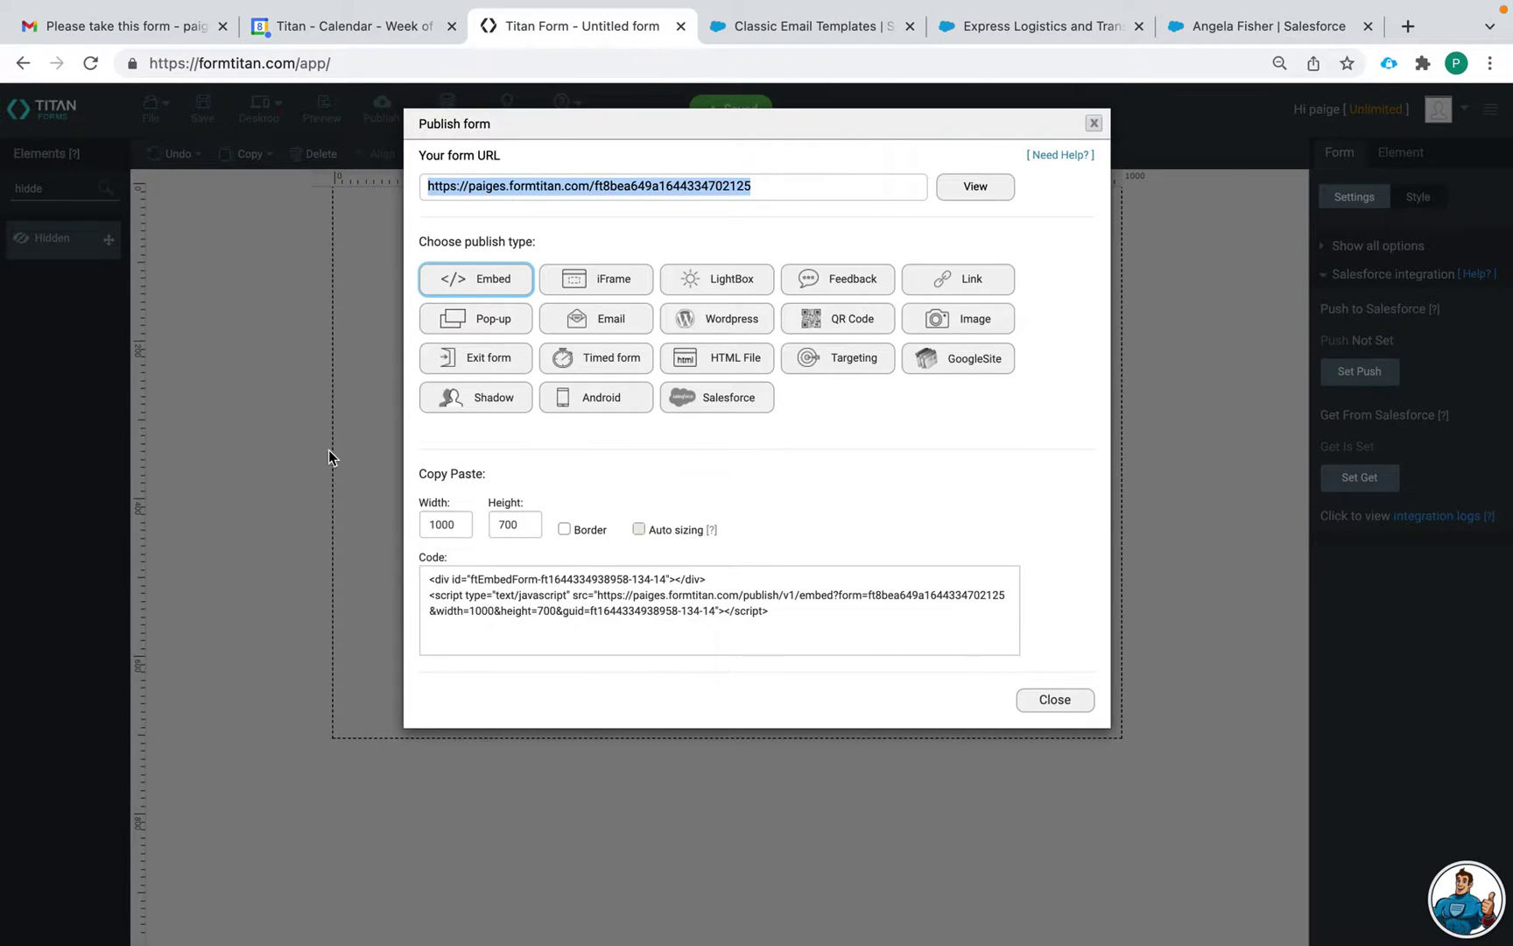
click(1226, 31)
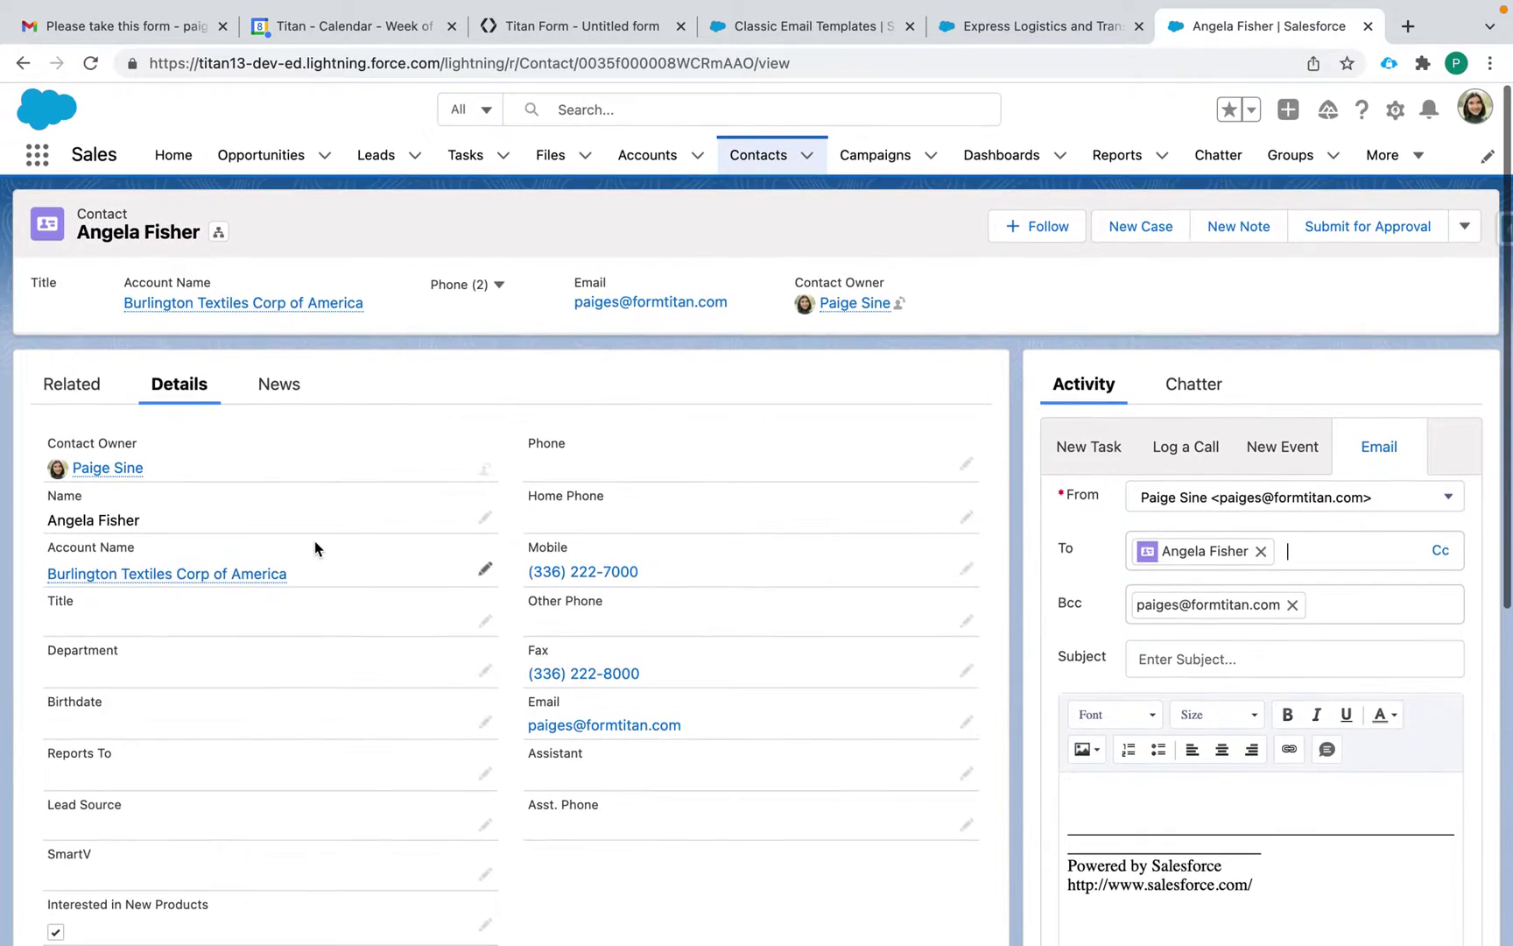
scroll(1068, 707, down, 2)
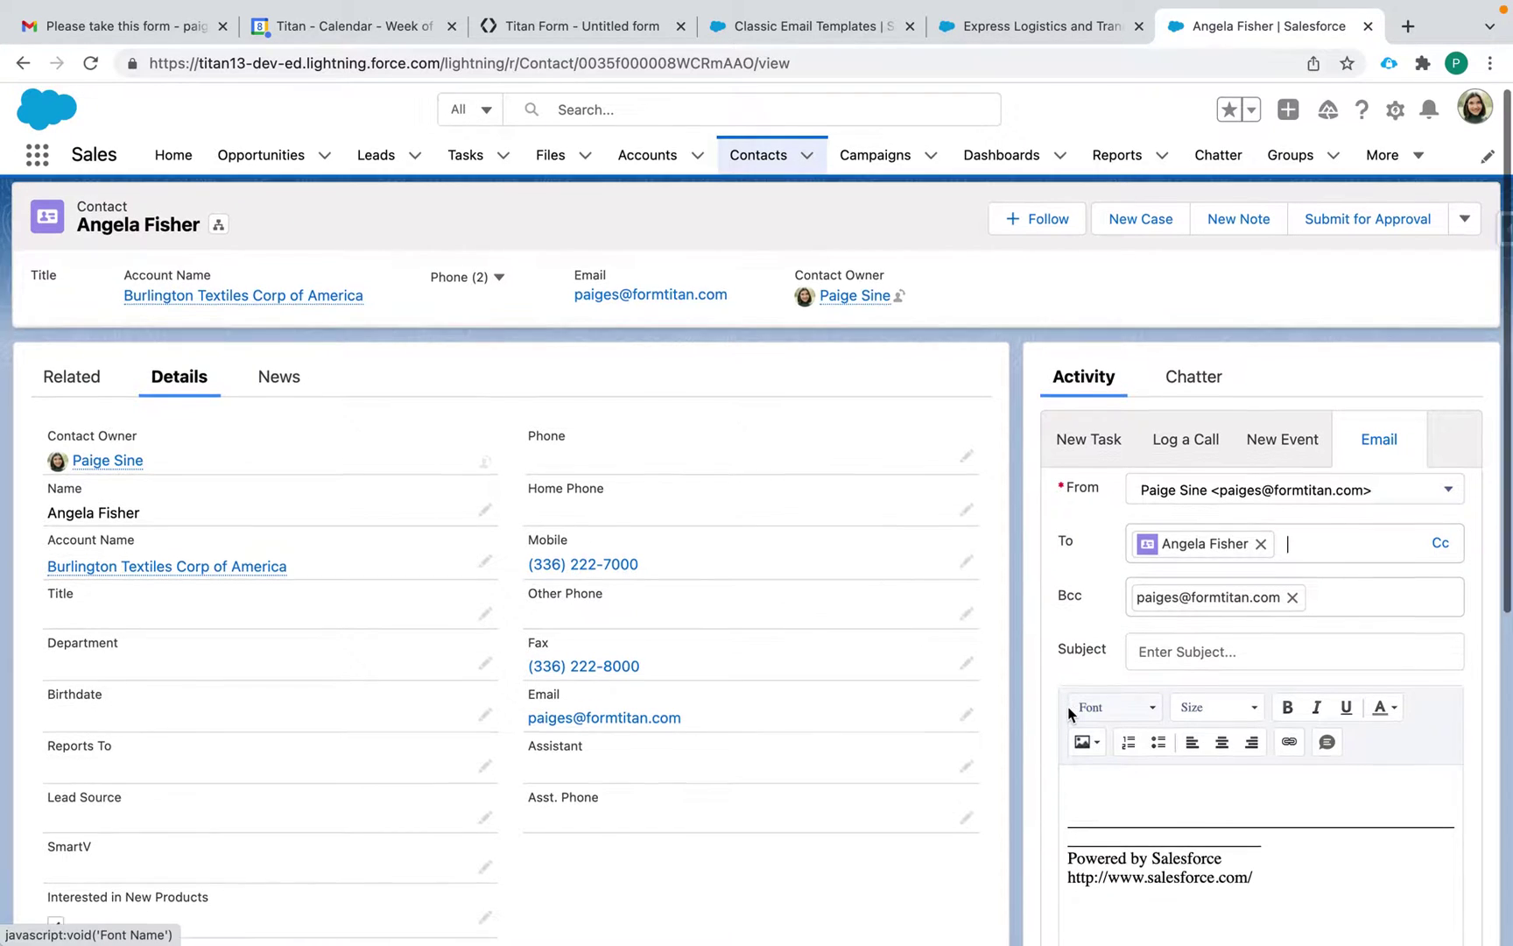
scroll(1069, 706, down, 5)
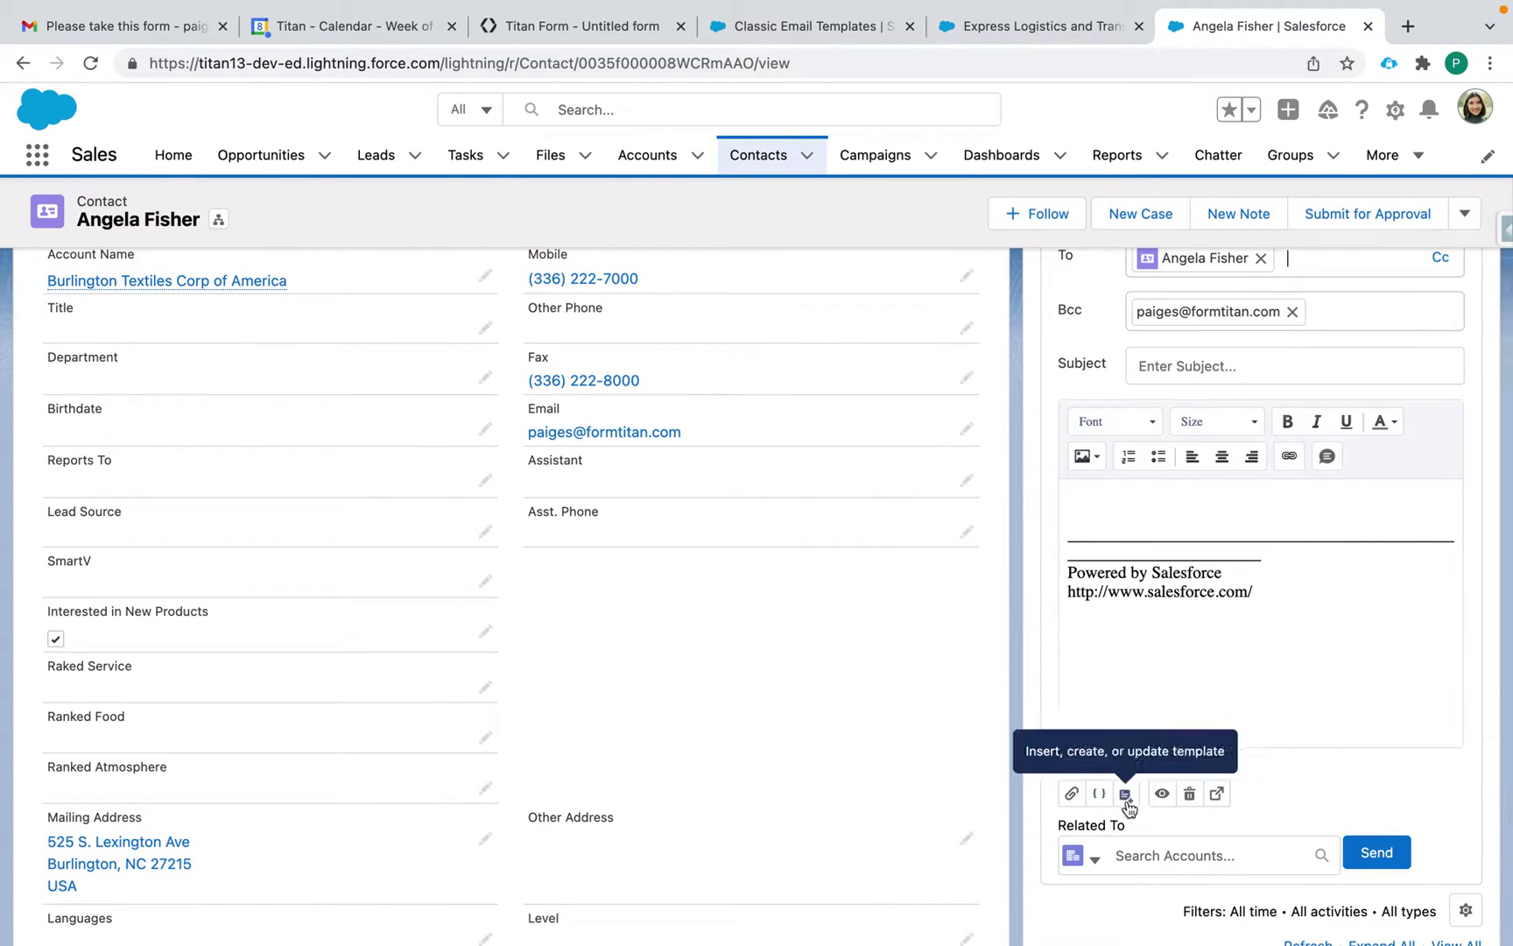
click(1126, 795)
click(1167, 662)
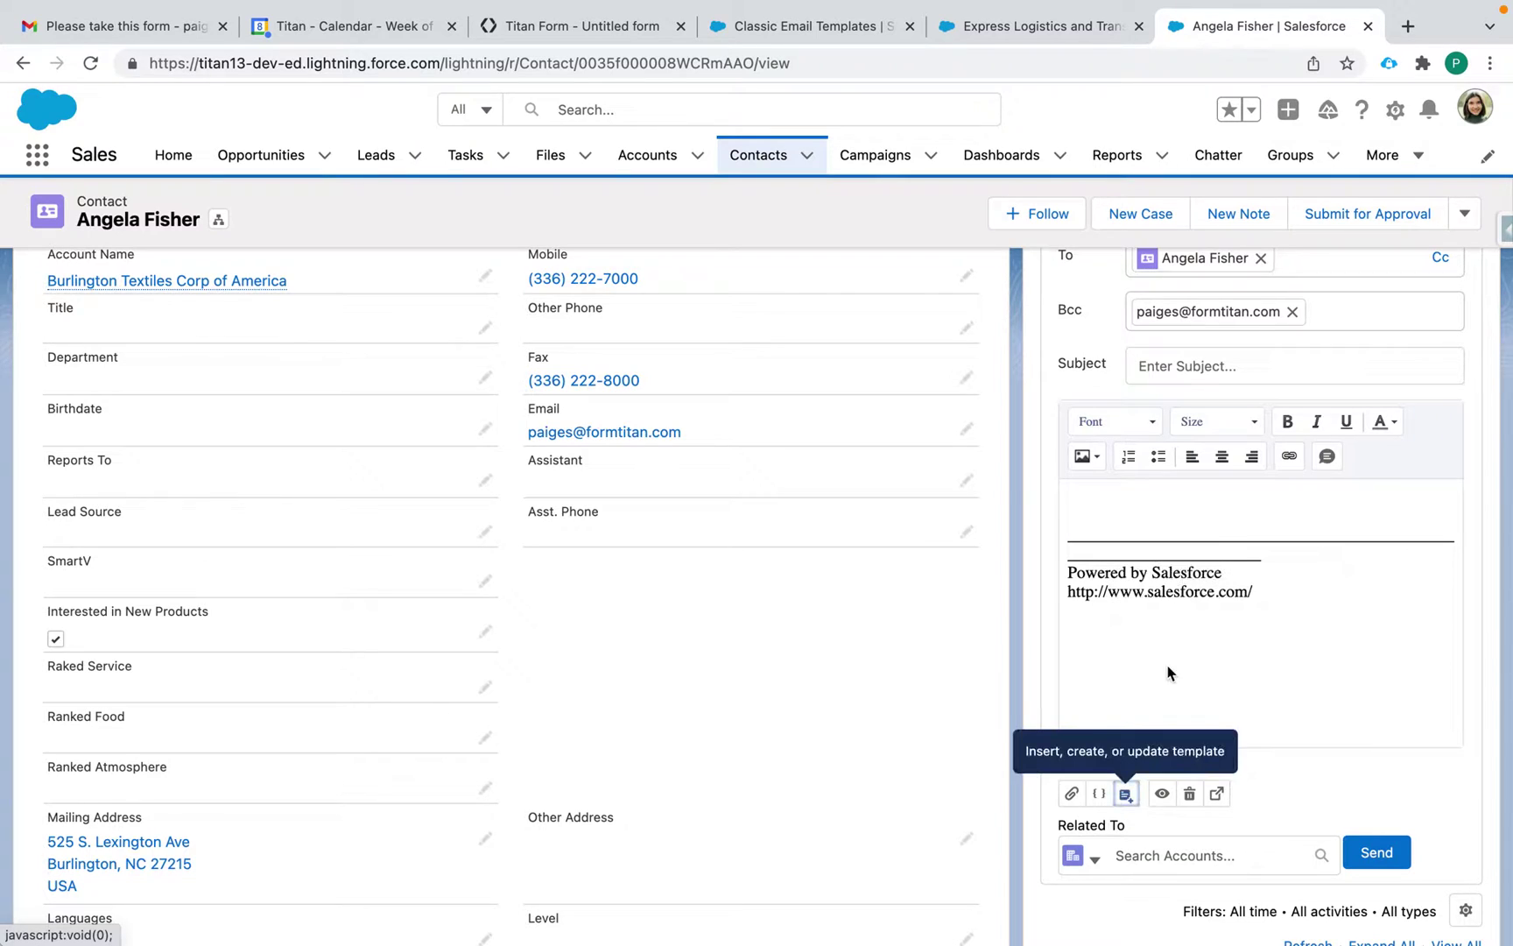
click(814, 563)
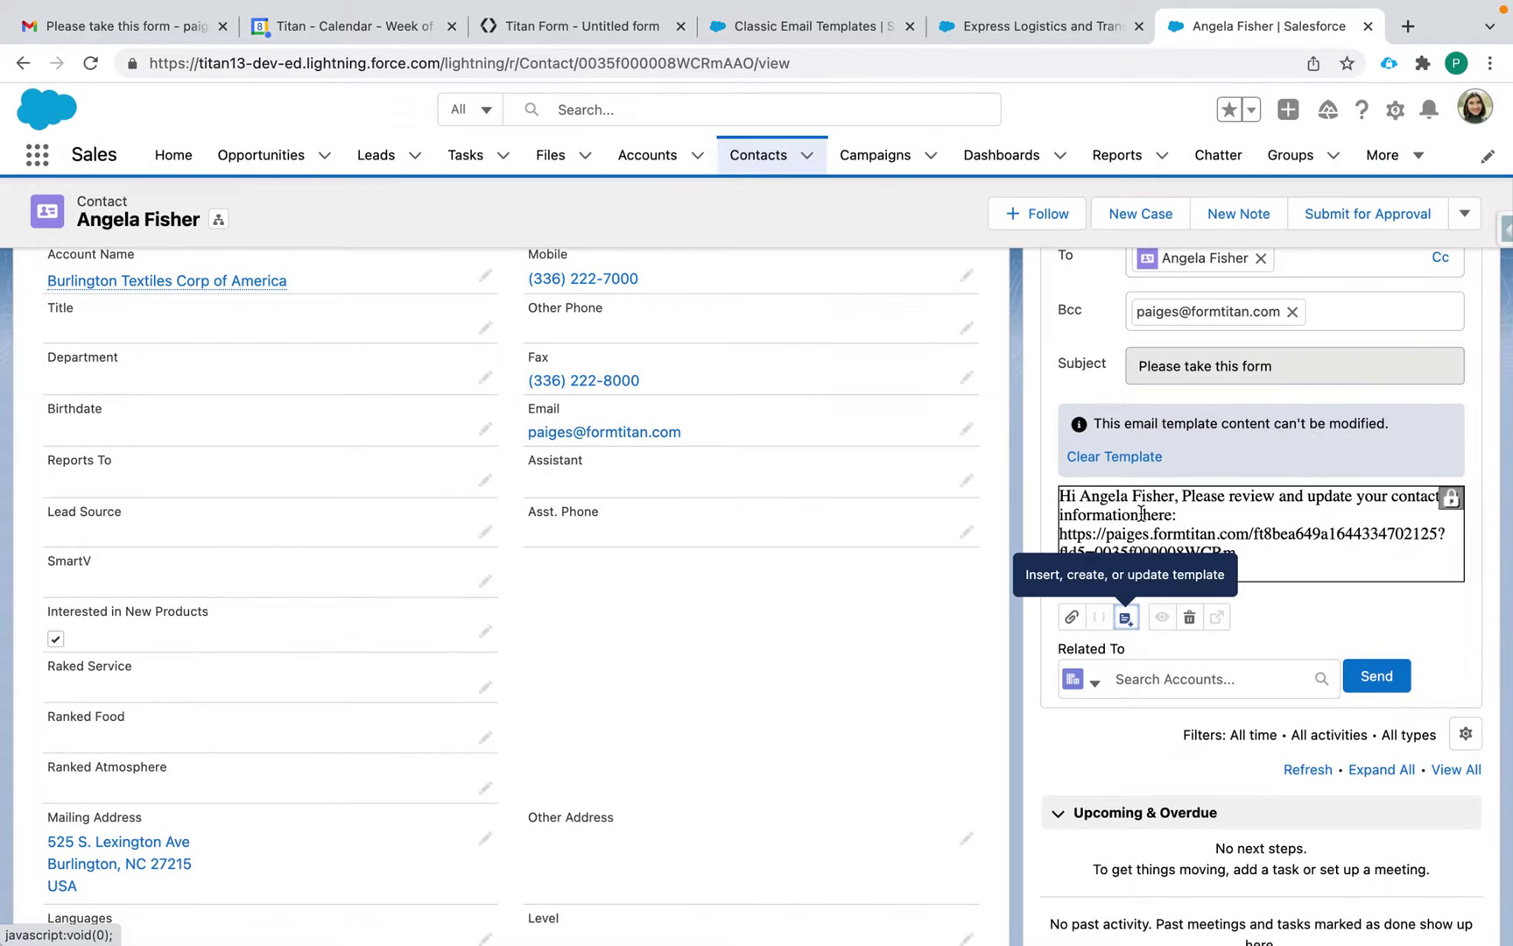
click(1383, 680)
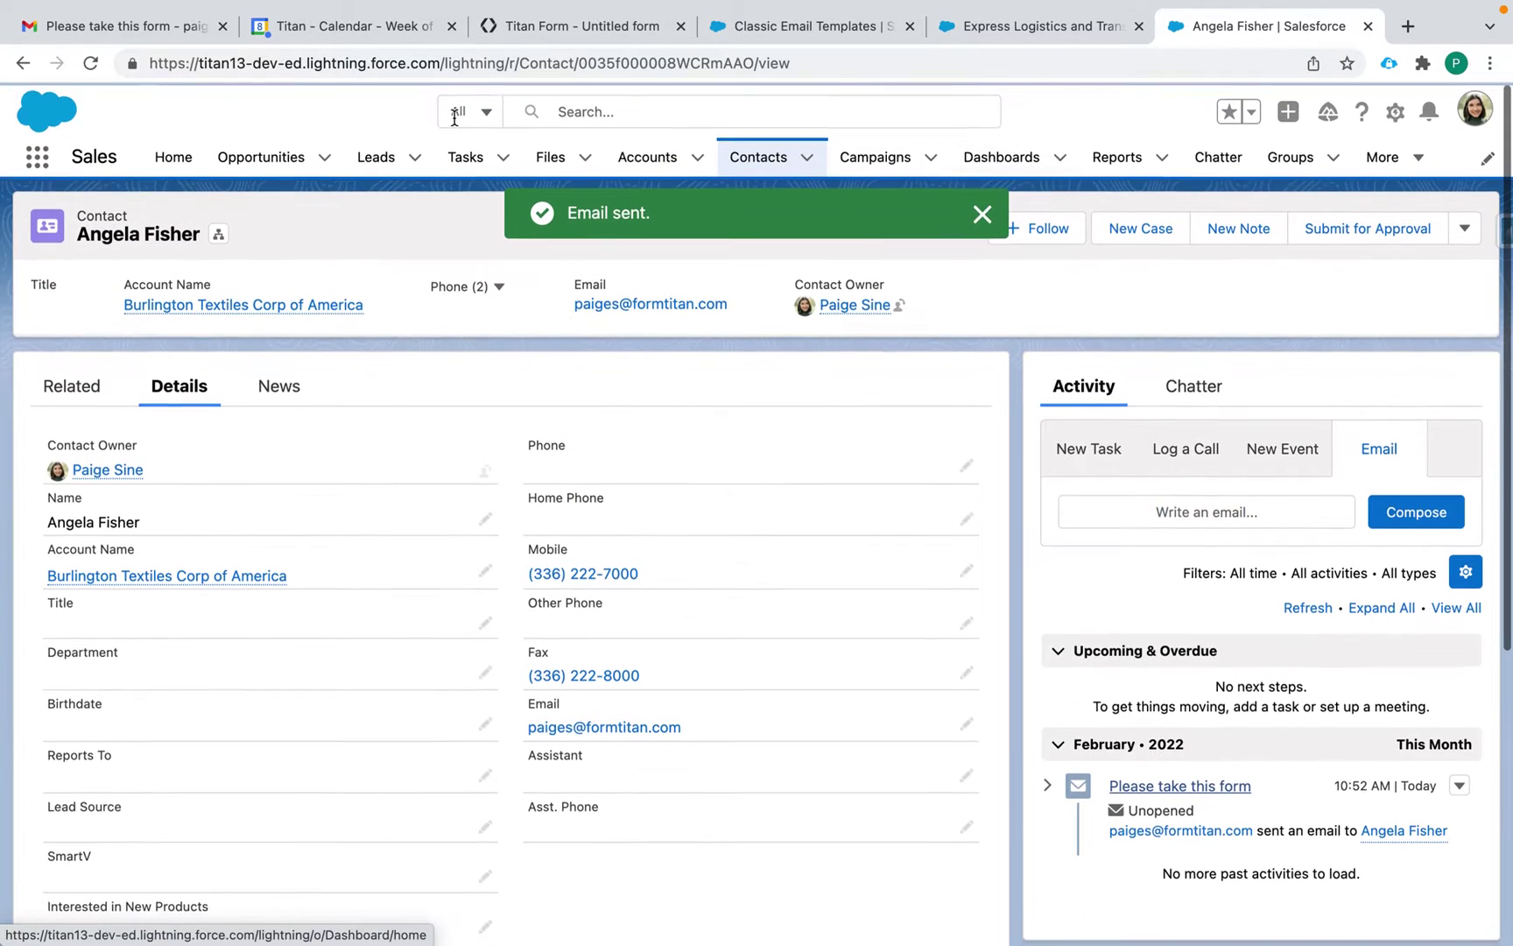
Open the newest 'Please take this form' email in the Gmail inbox and follow its FormTitan link.
click(127, 35)
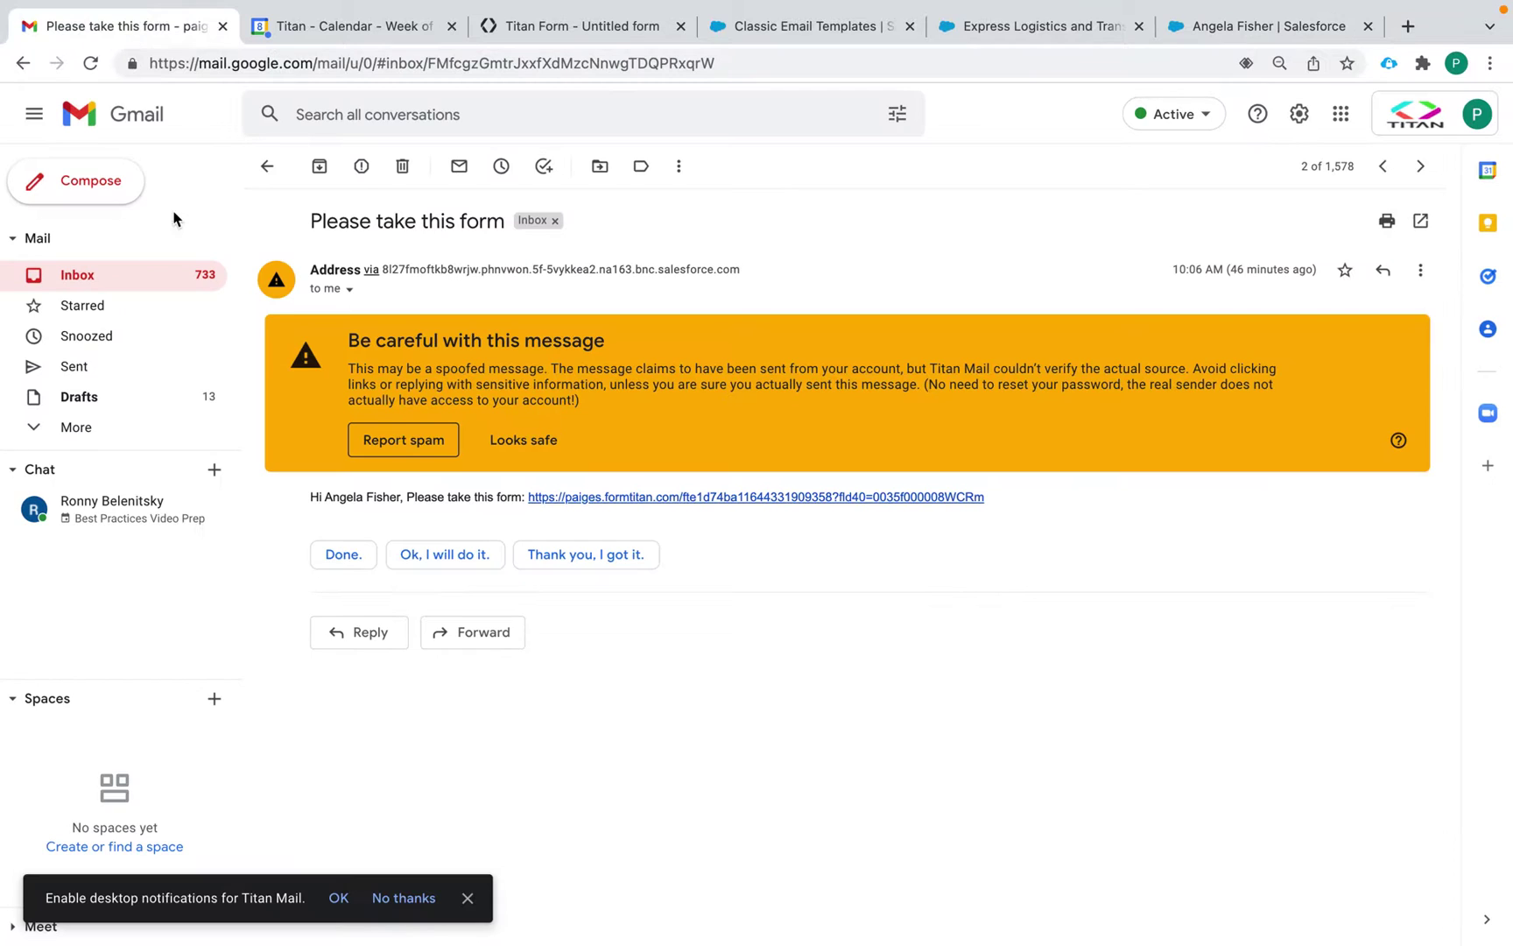
click(146, 288)
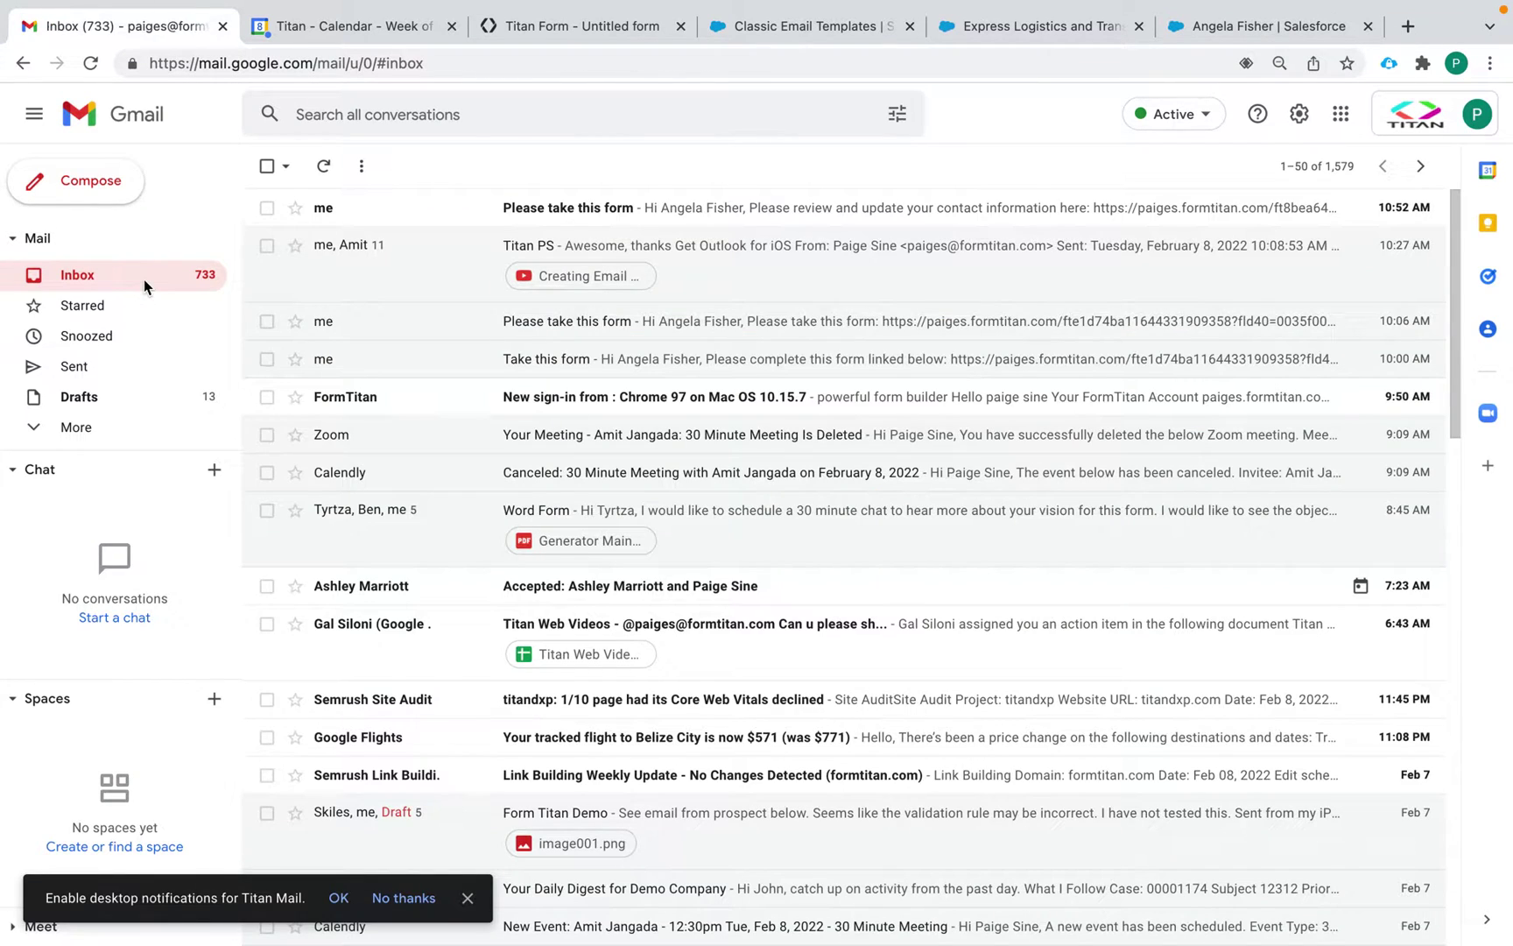
click(603, 211)
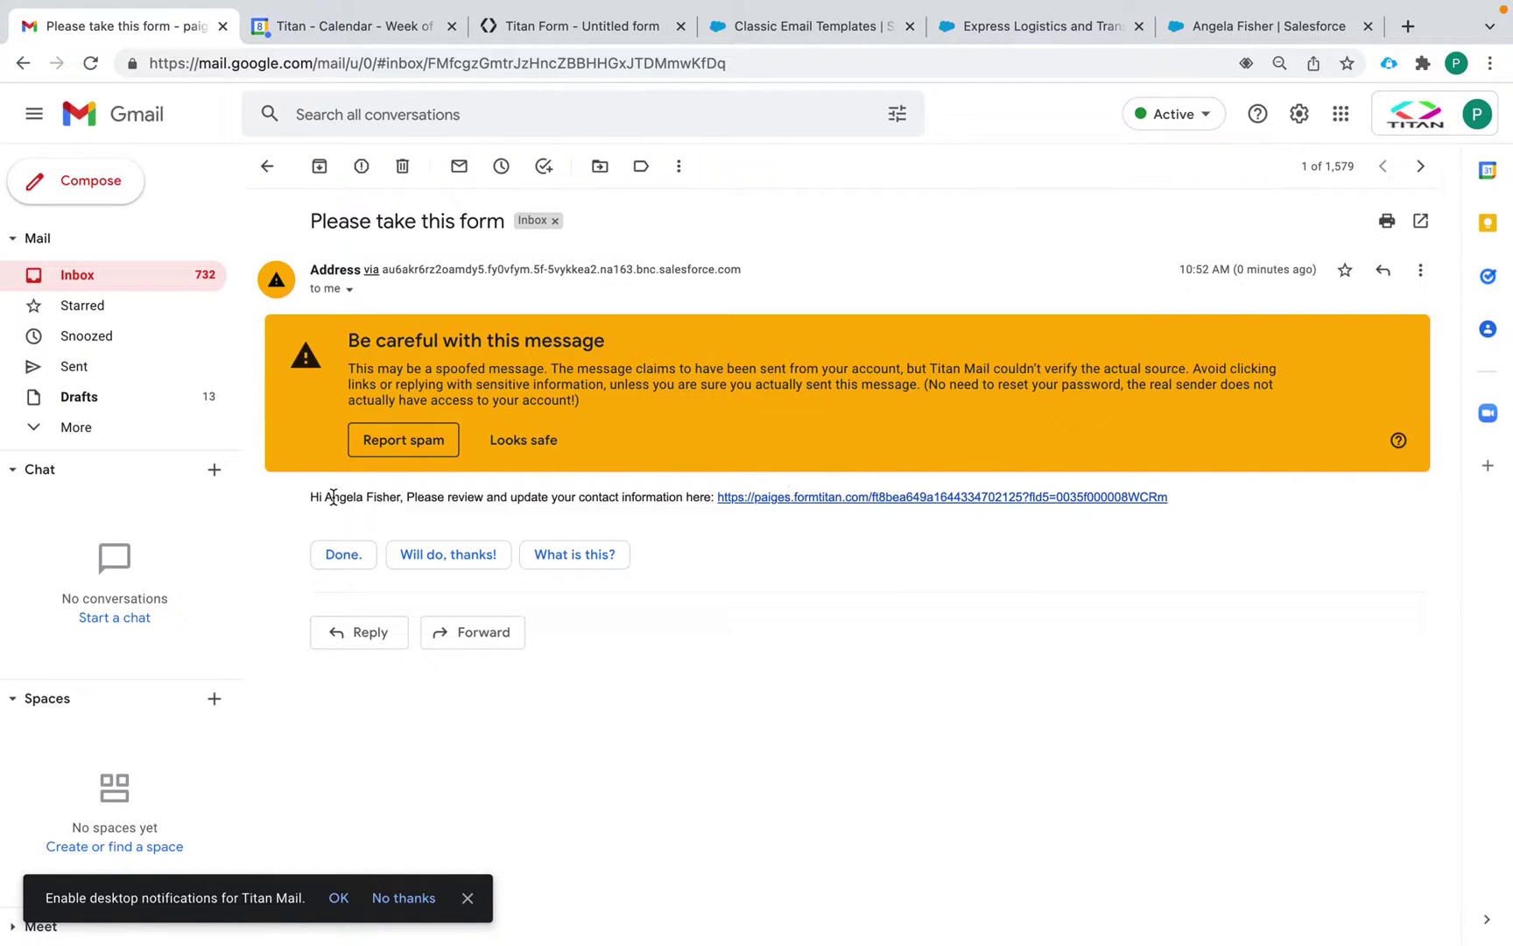
click(802, 497)
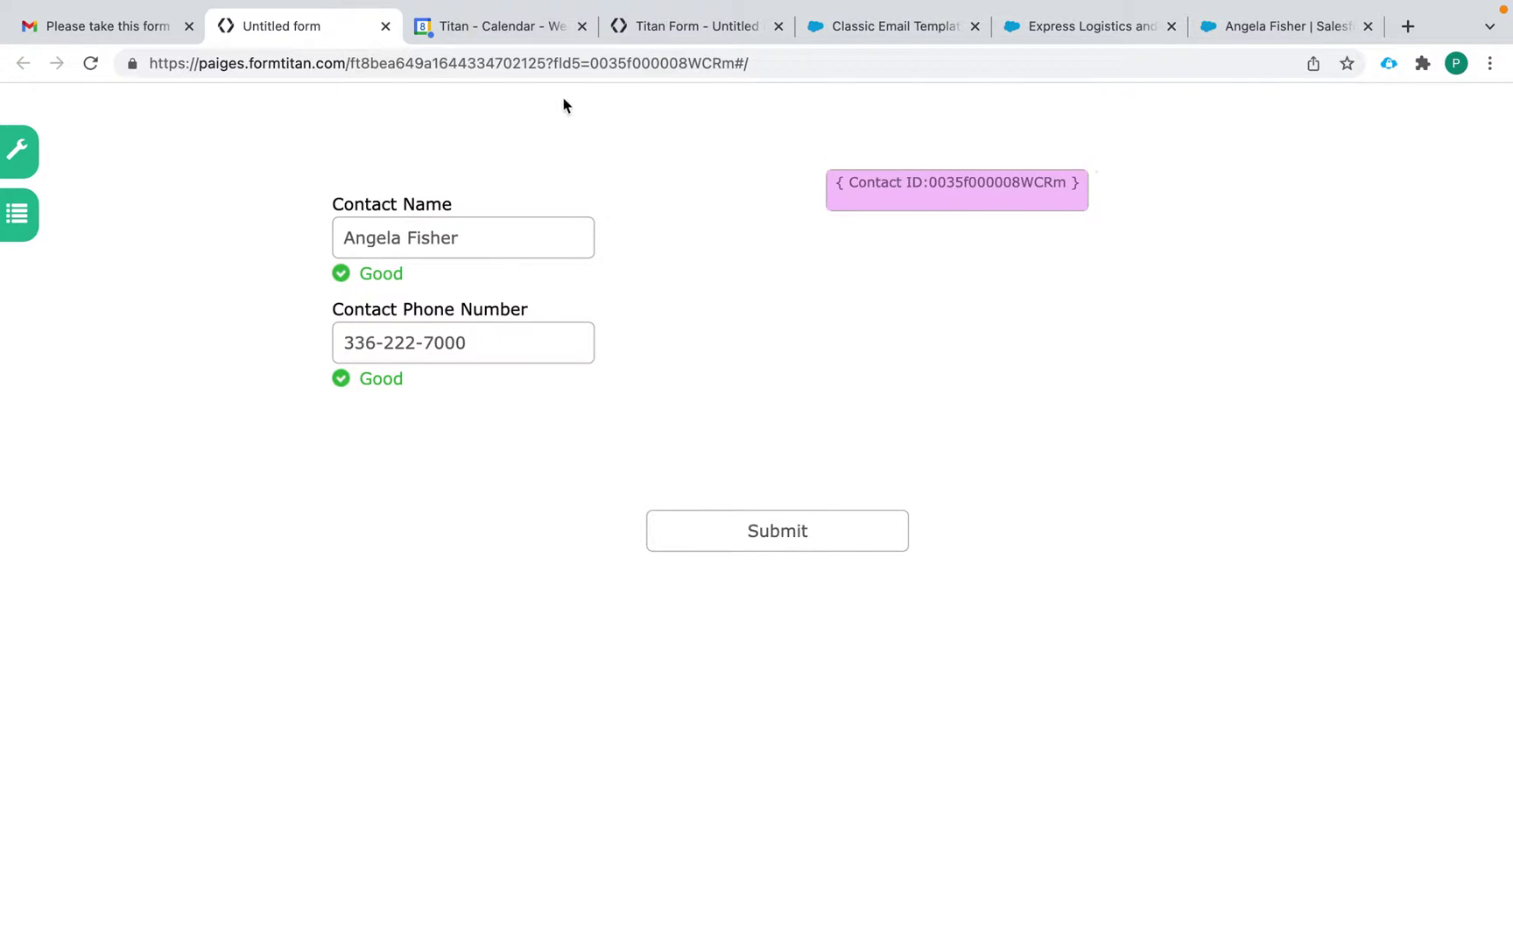
drag(736, 64, 553, 67)
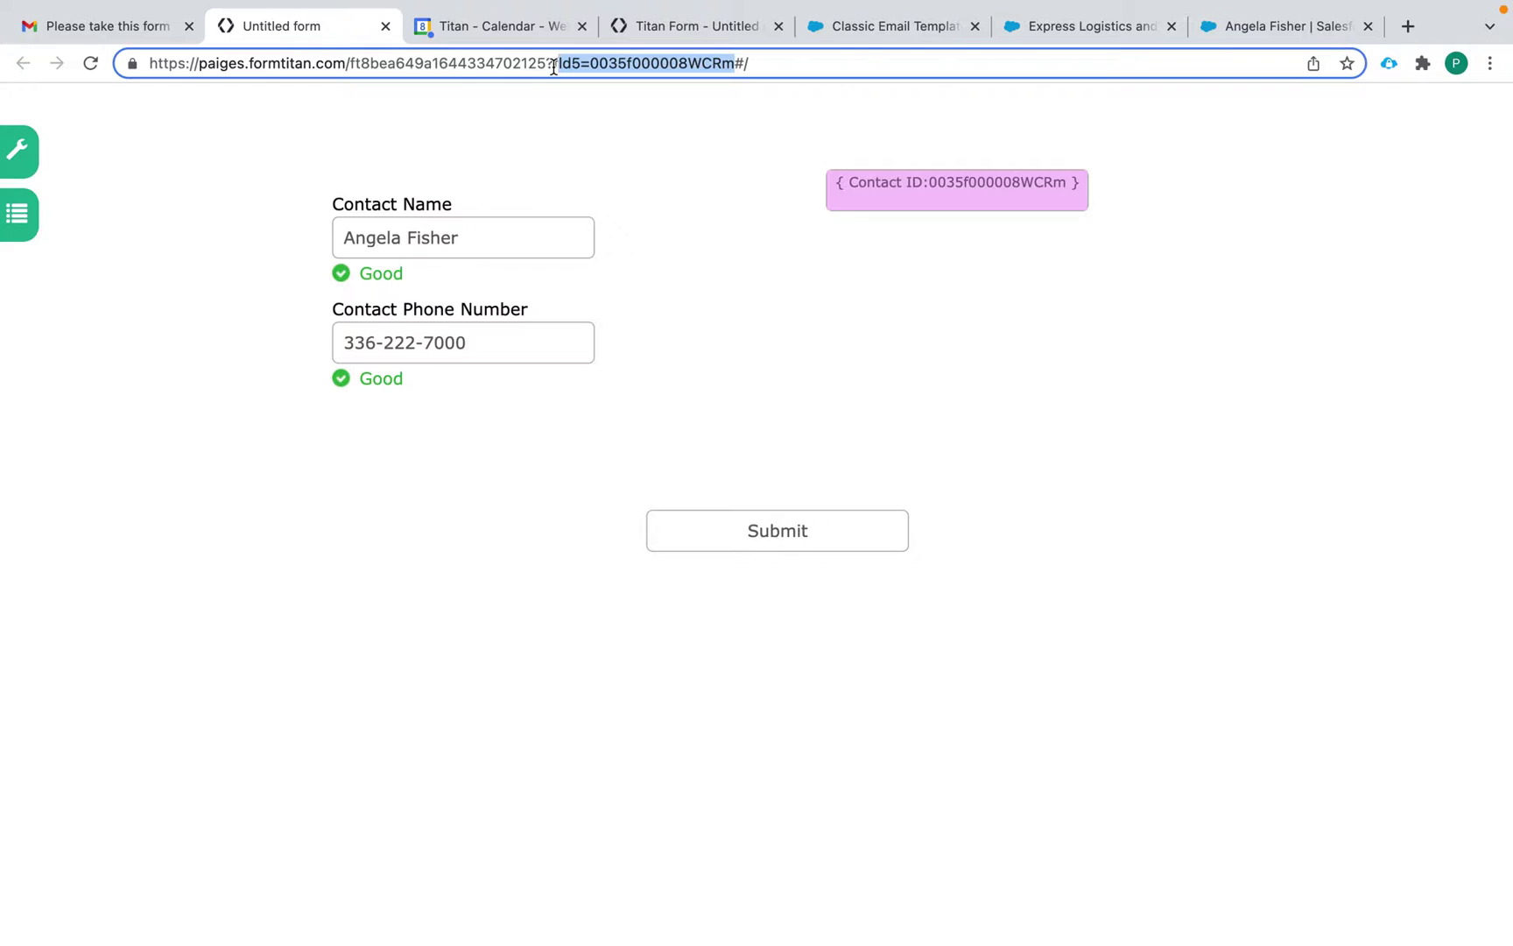
click(682, 179)
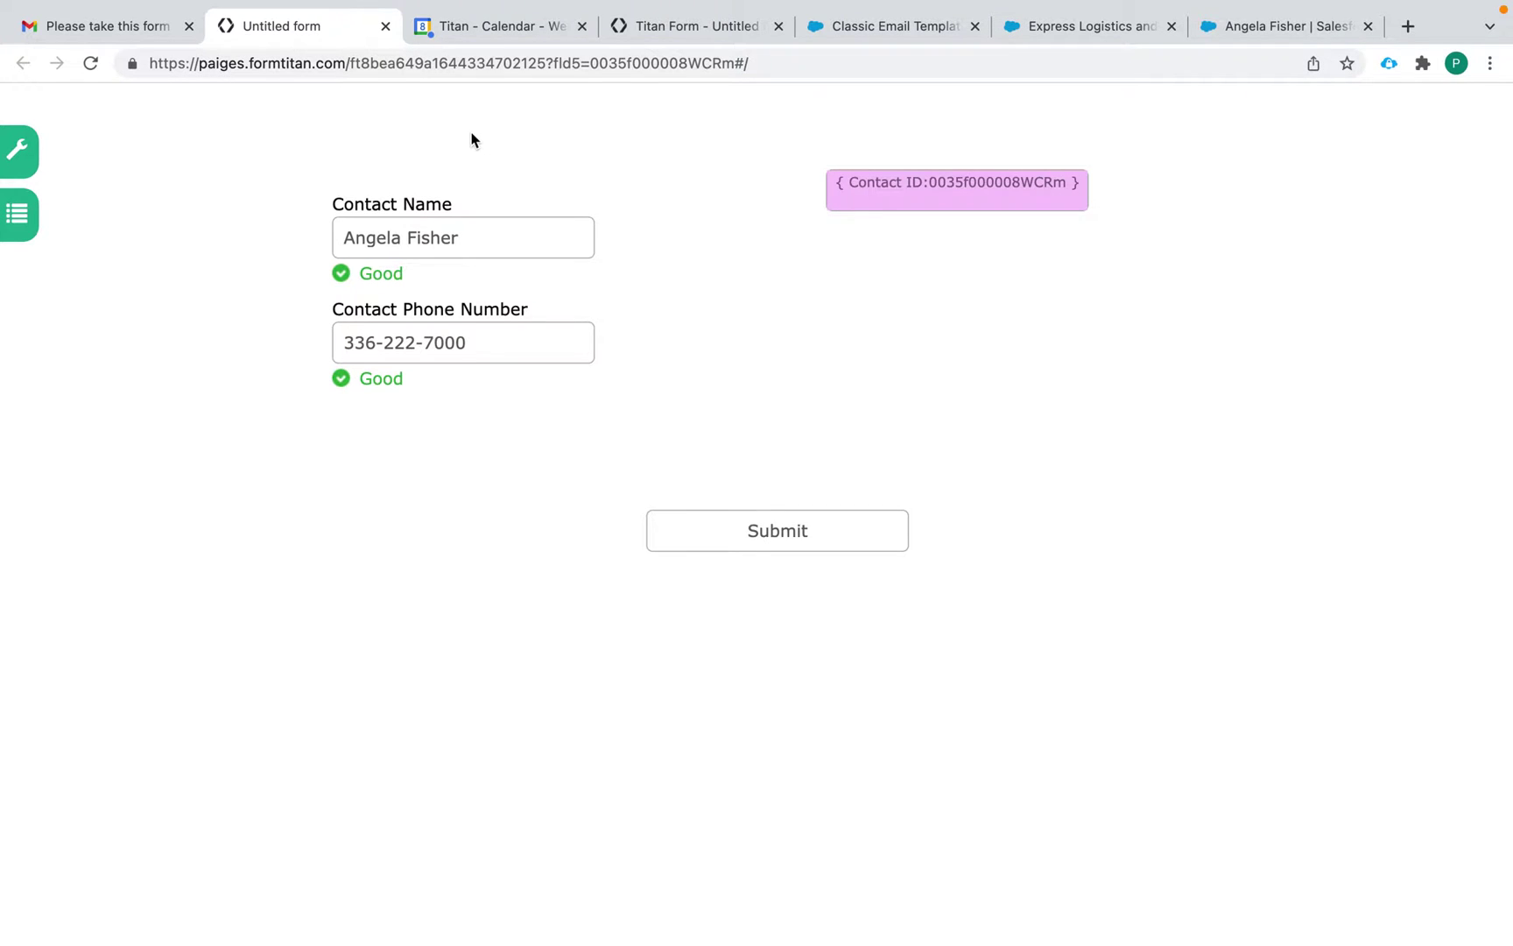
Delete the Contact Form Email classic template.
click(887, 29)
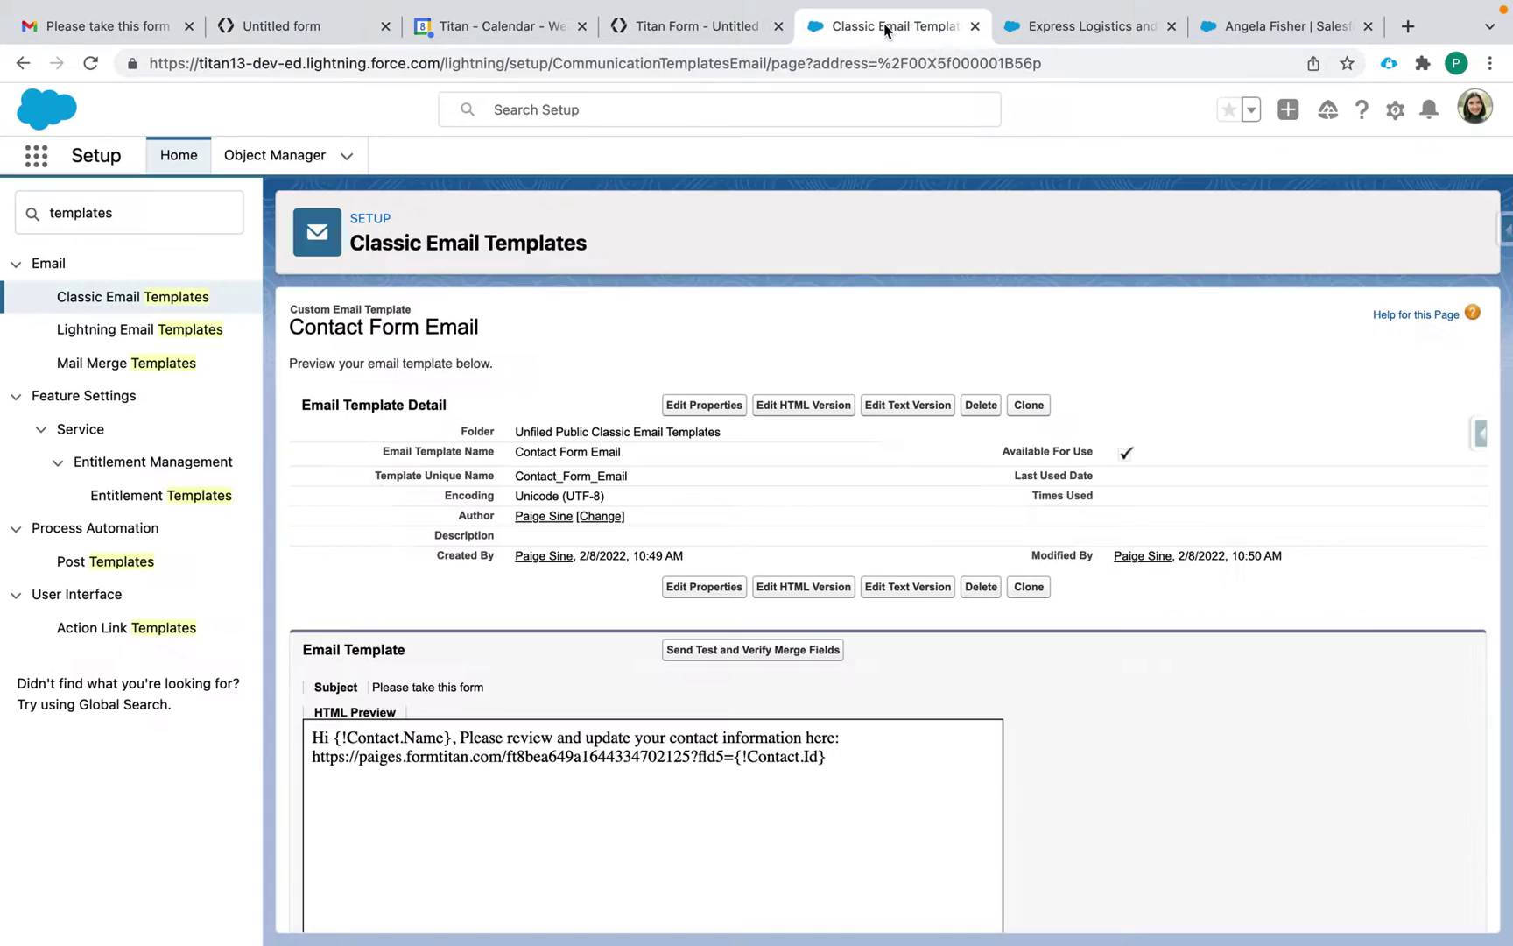
click(981, 586)
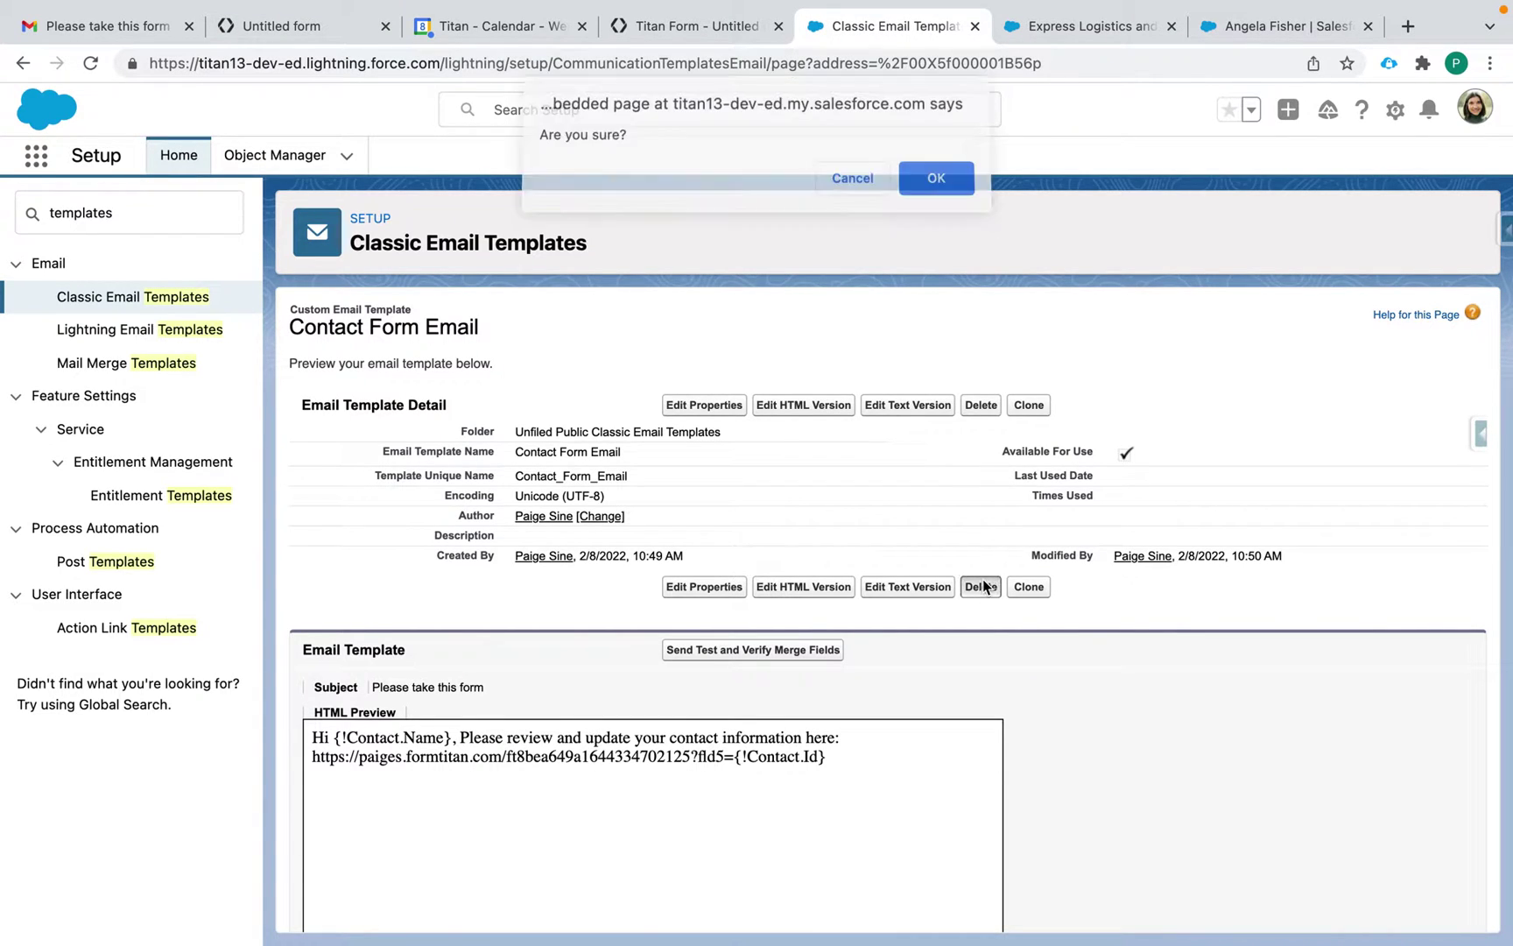
click(946, 177)
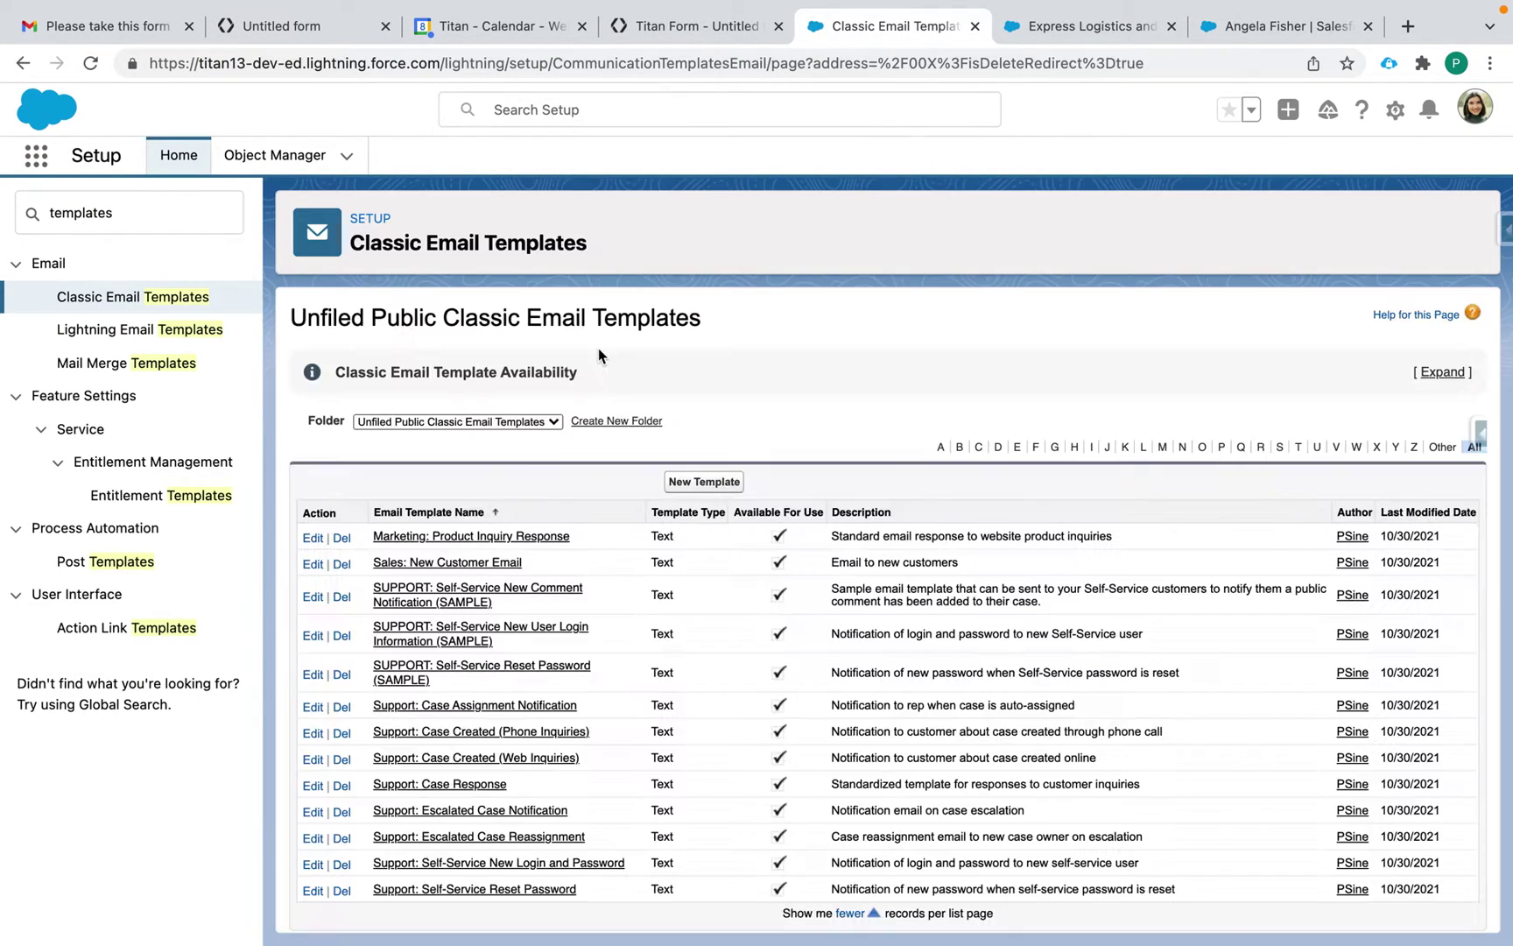
Reload and search 'templat' in Quick Find to reach the Classic Email Templates setup page.
click(96, 67)
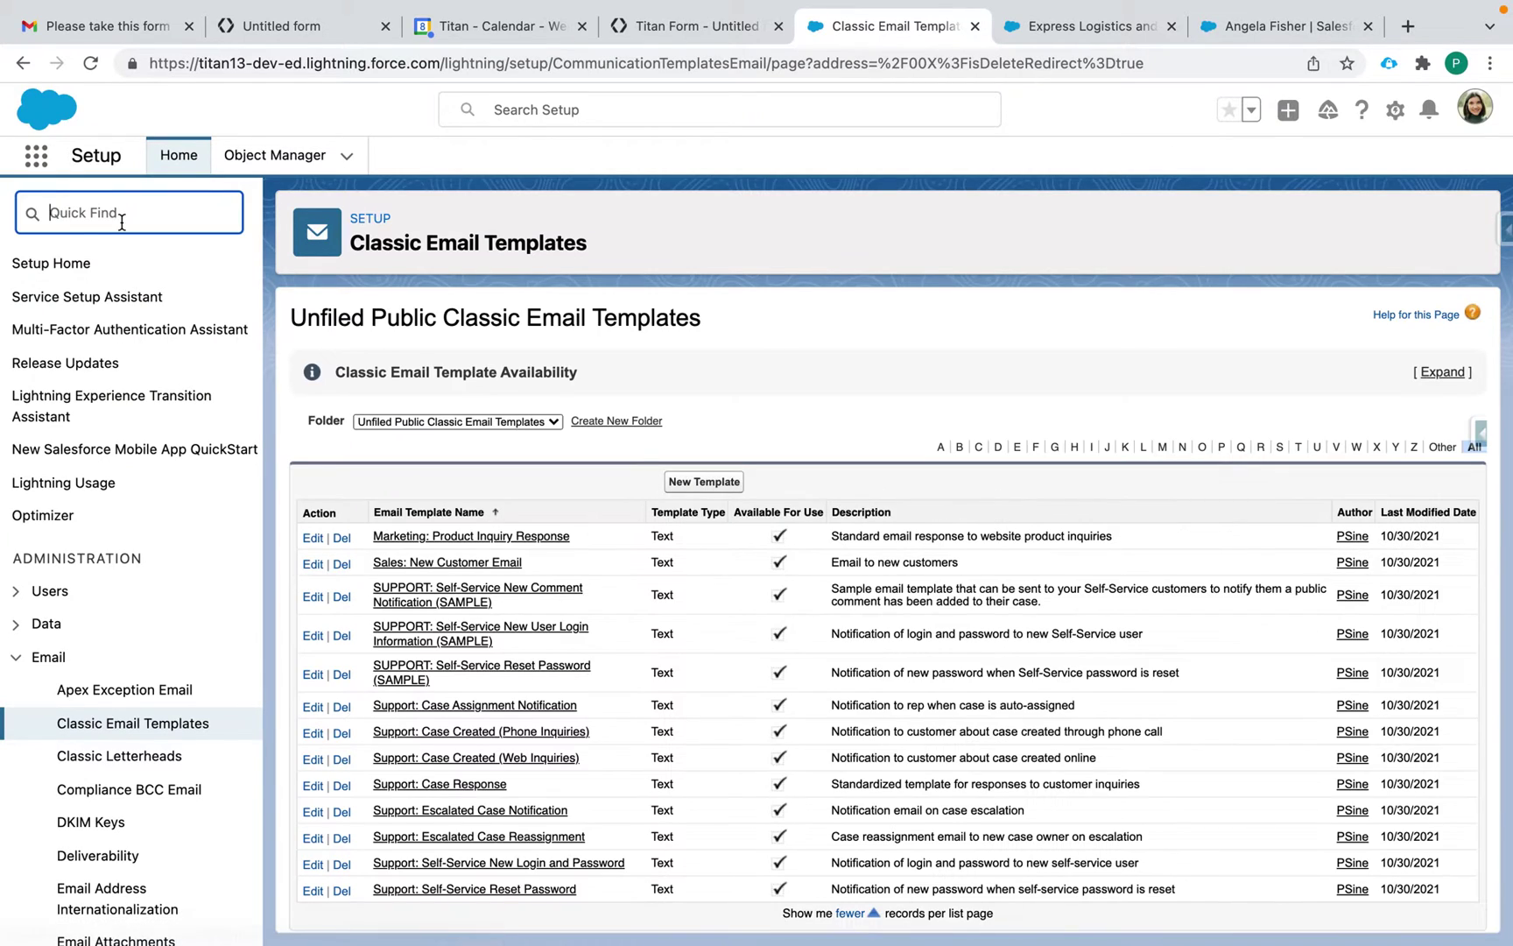
text(templat)
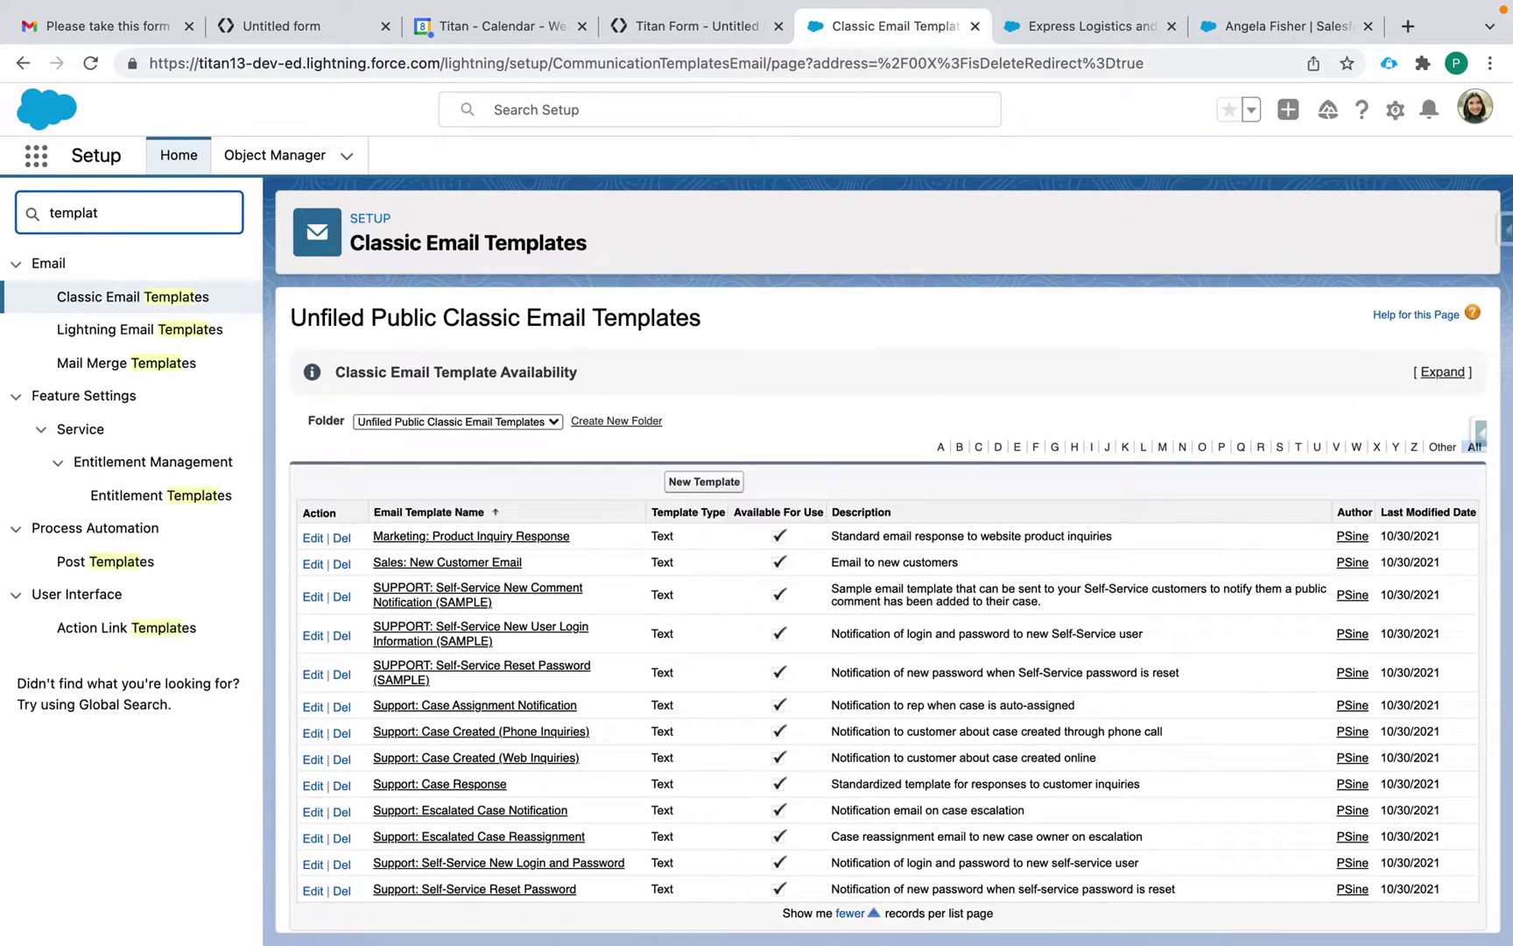
click(104, 300)
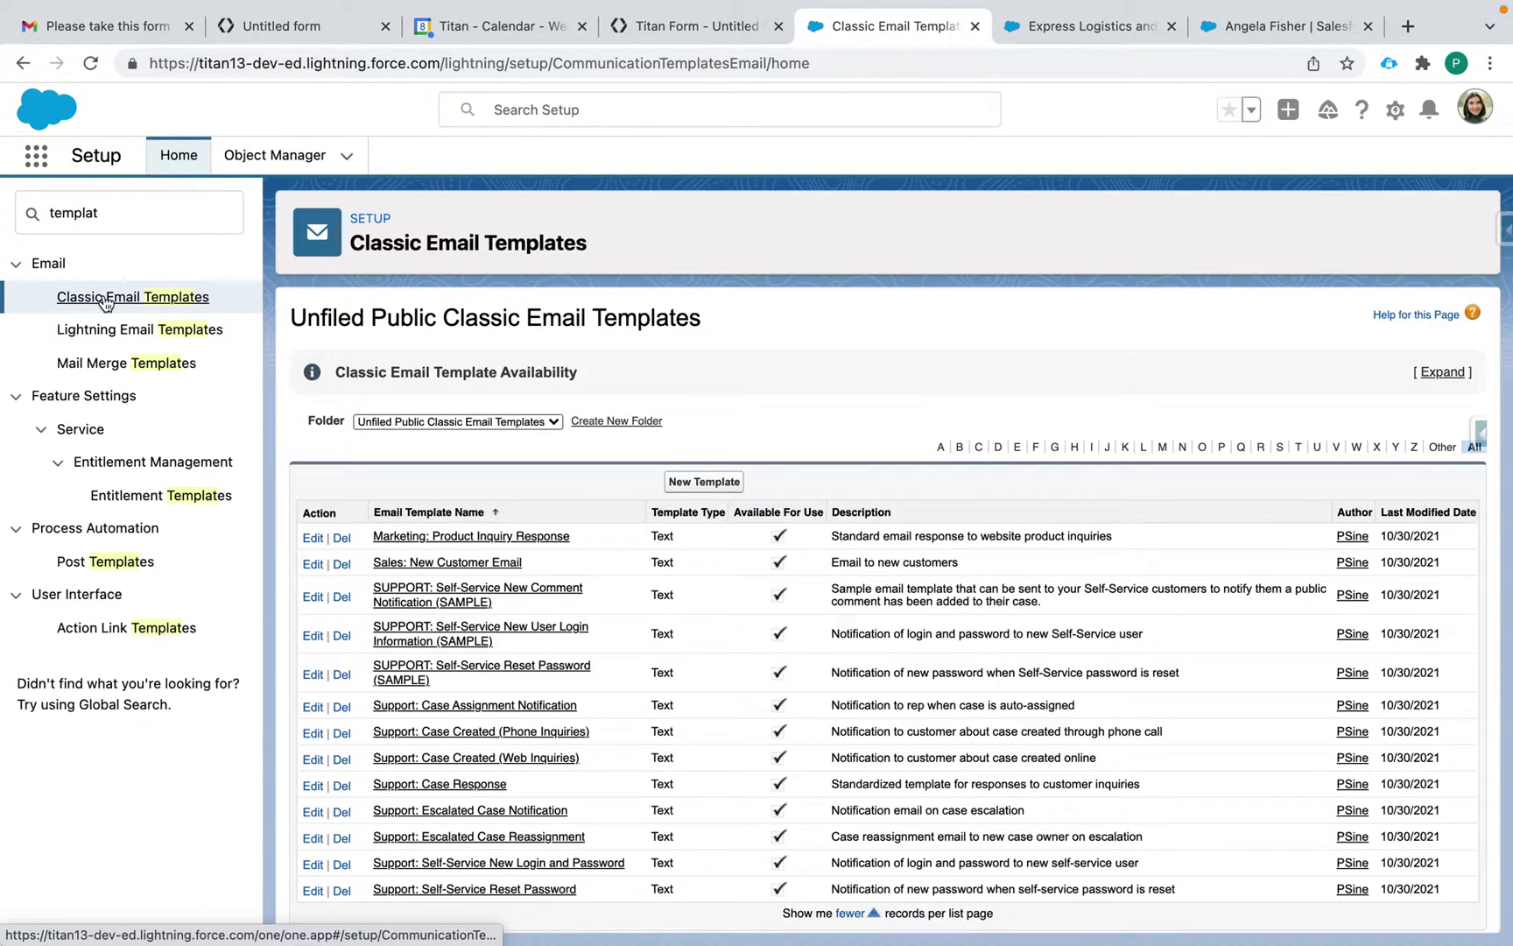
Create a custom template without letterhead named Contact Form Email, marked Available For Use.
click(691, 484)
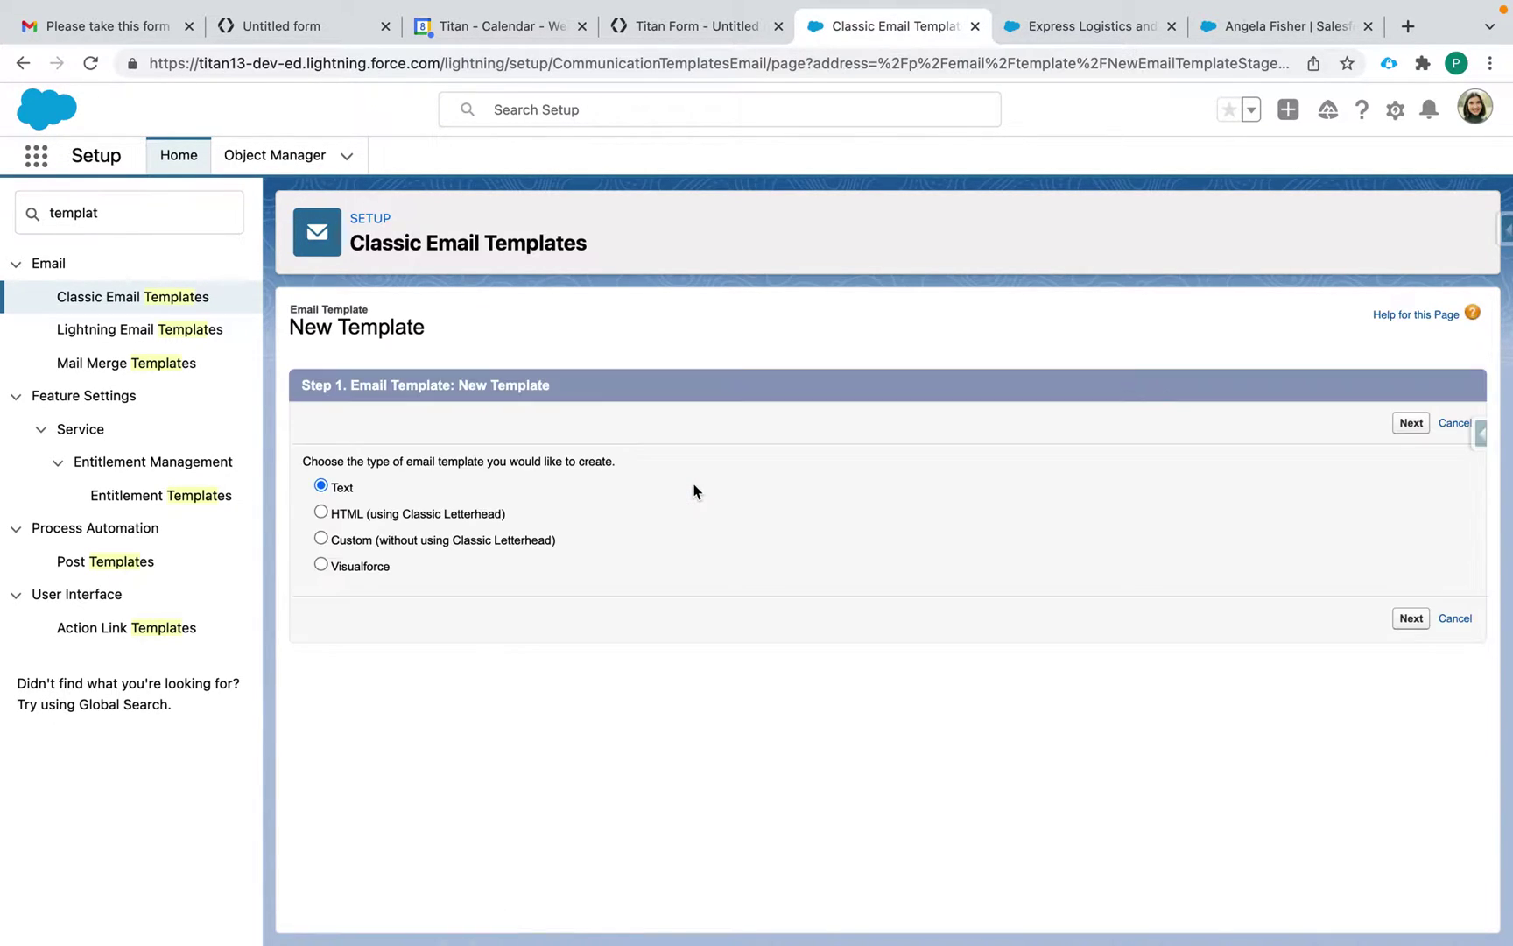
click(320, 538)
click(1409, 618)
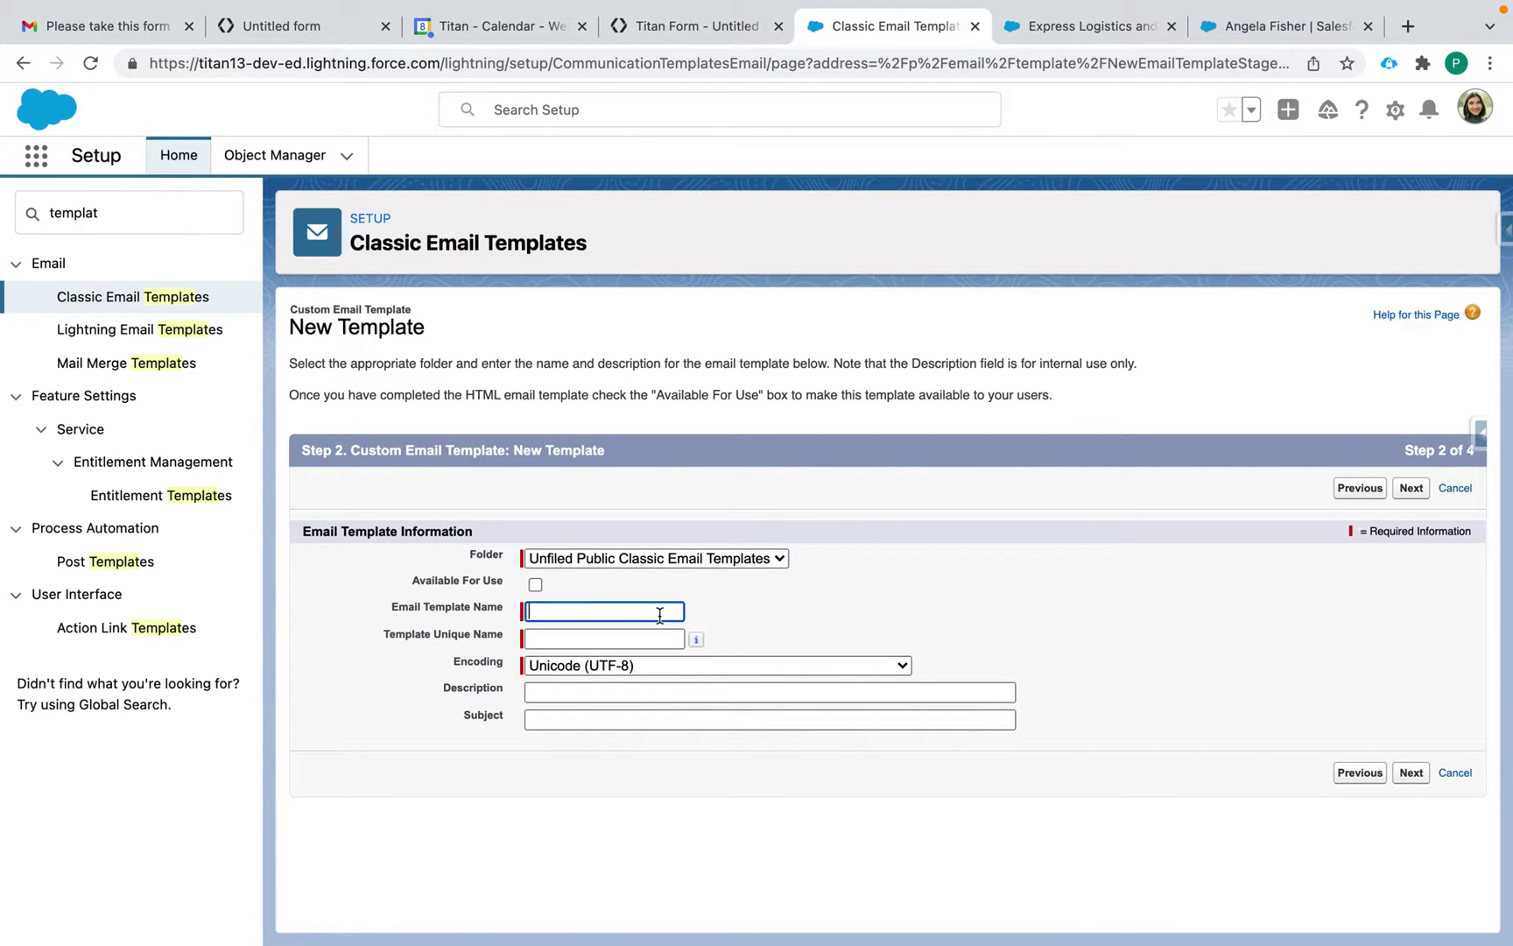
text(Contact )
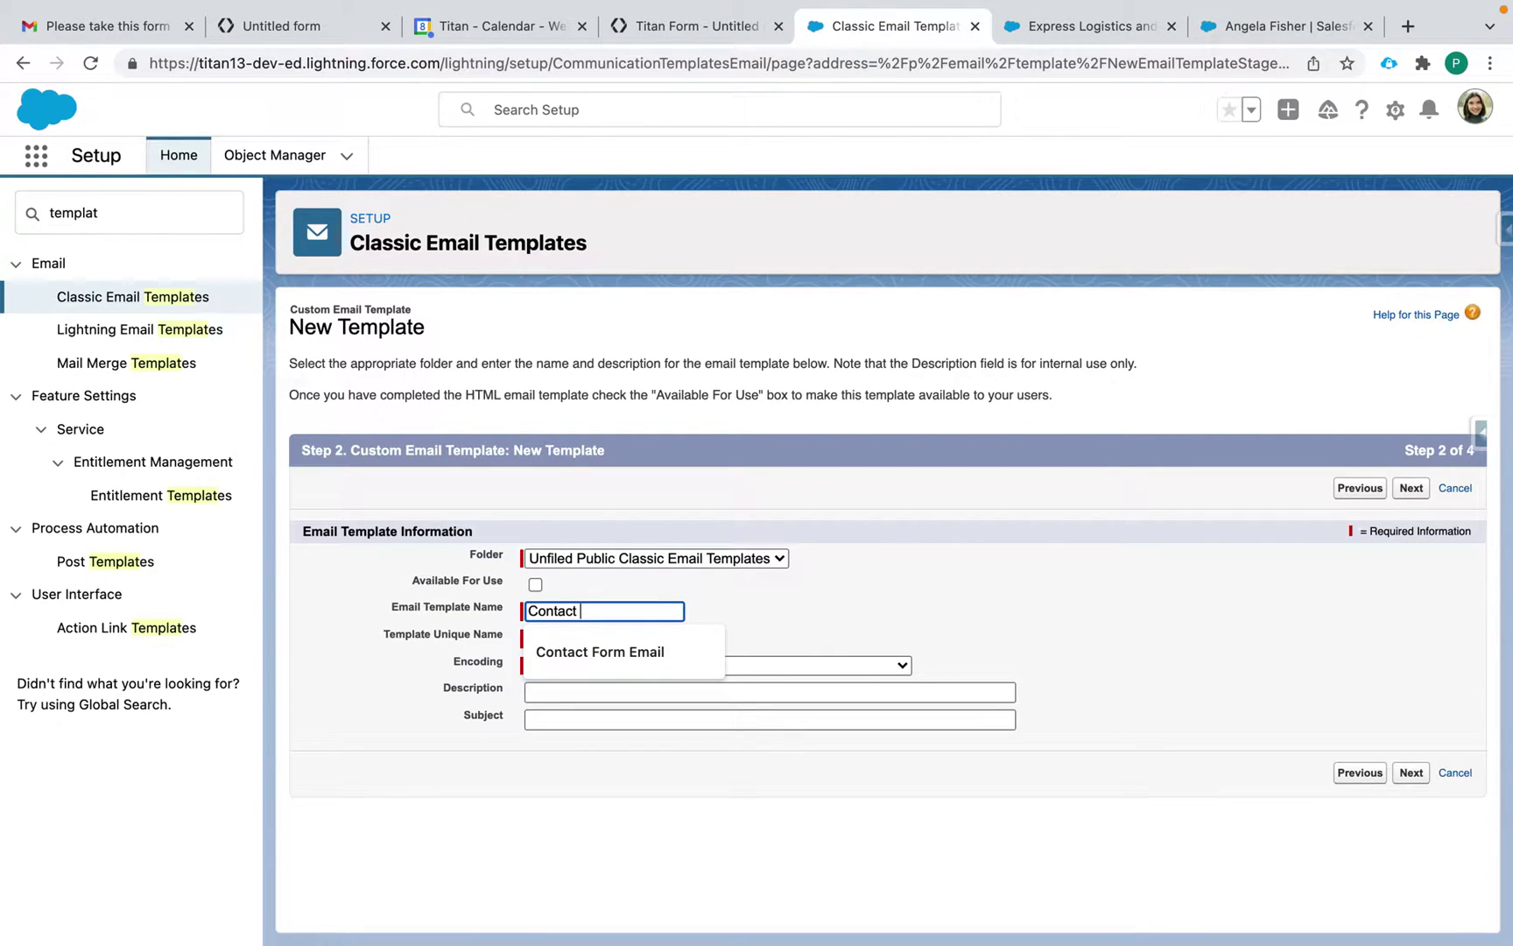
text(Form Email)
click(638, 651)
click(535, 584)
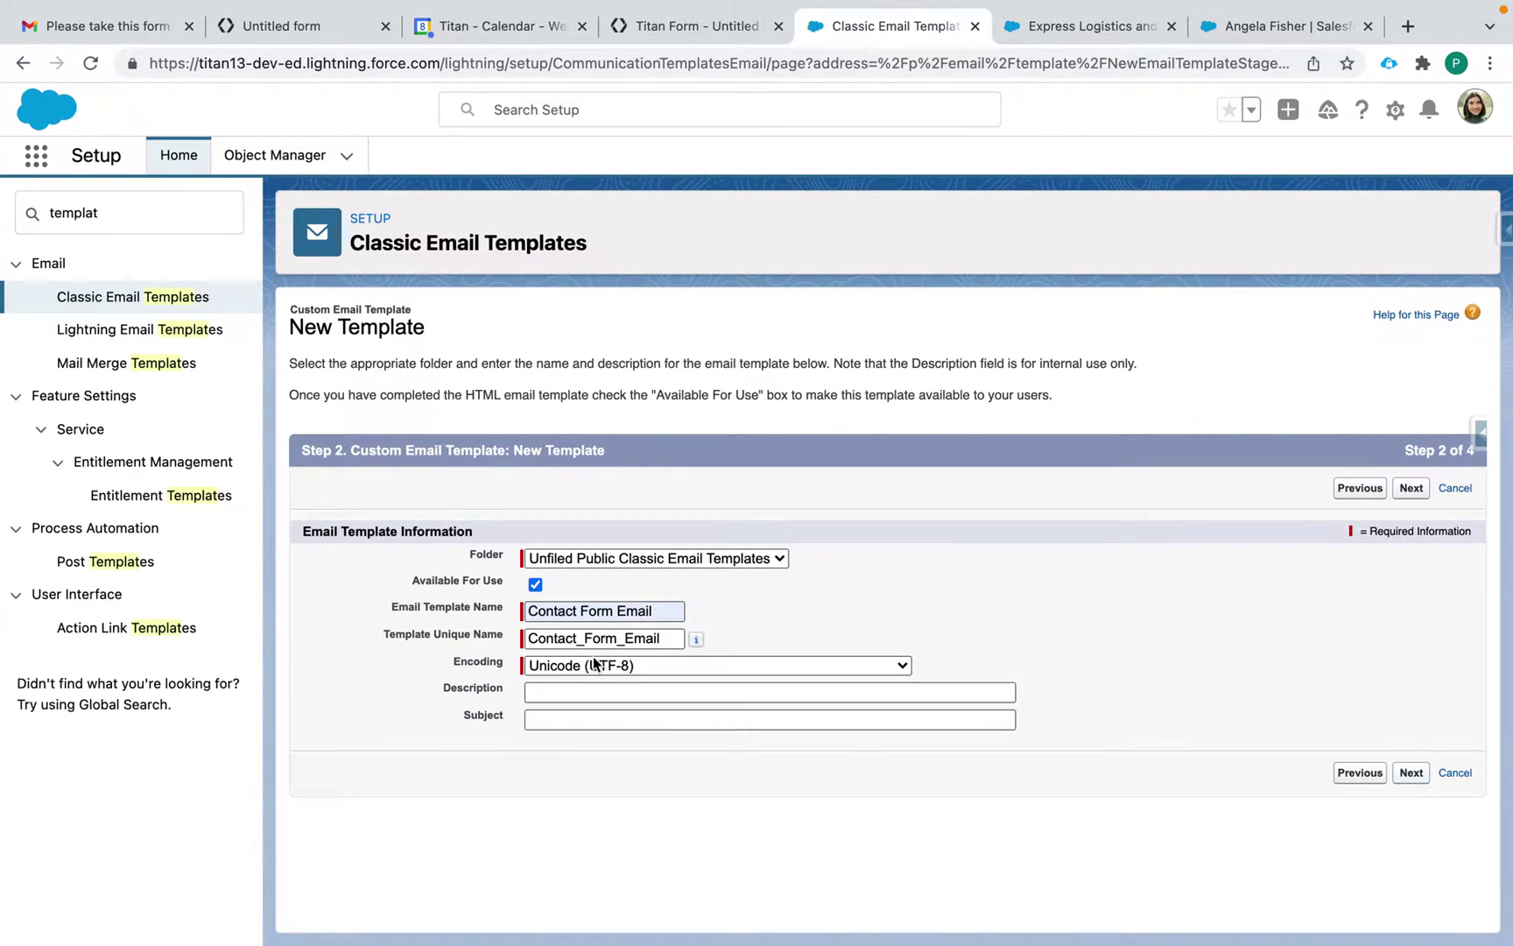
click(1412, 774)
scroll(878, 709, down, 3)
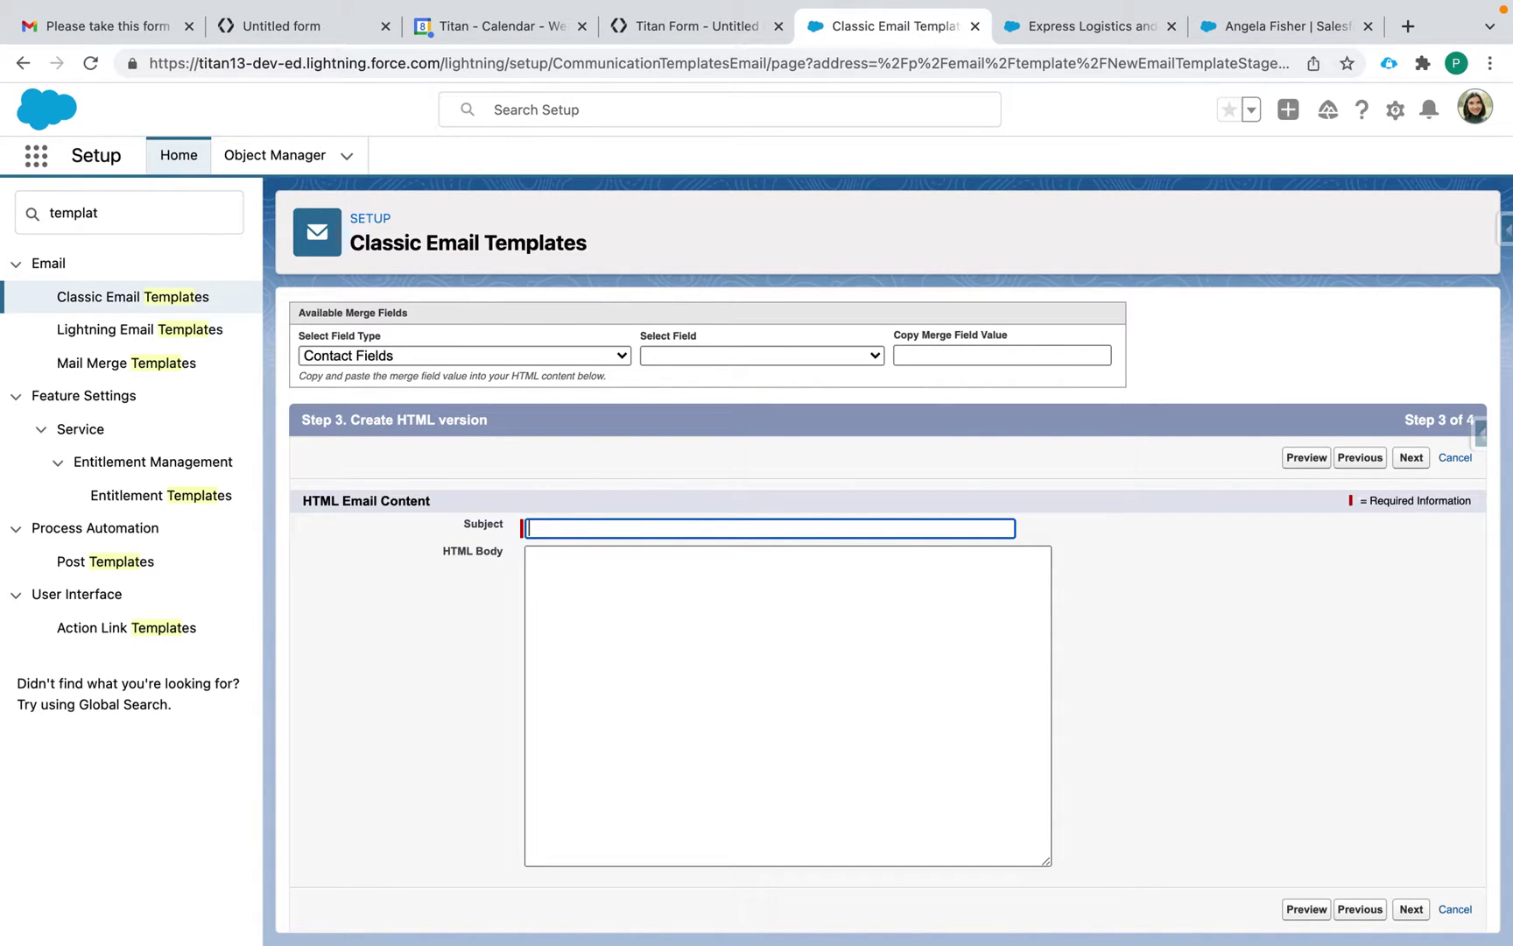
Set the template subject to 'Please Complete This Form'.
text(Please Complete This FOrm)
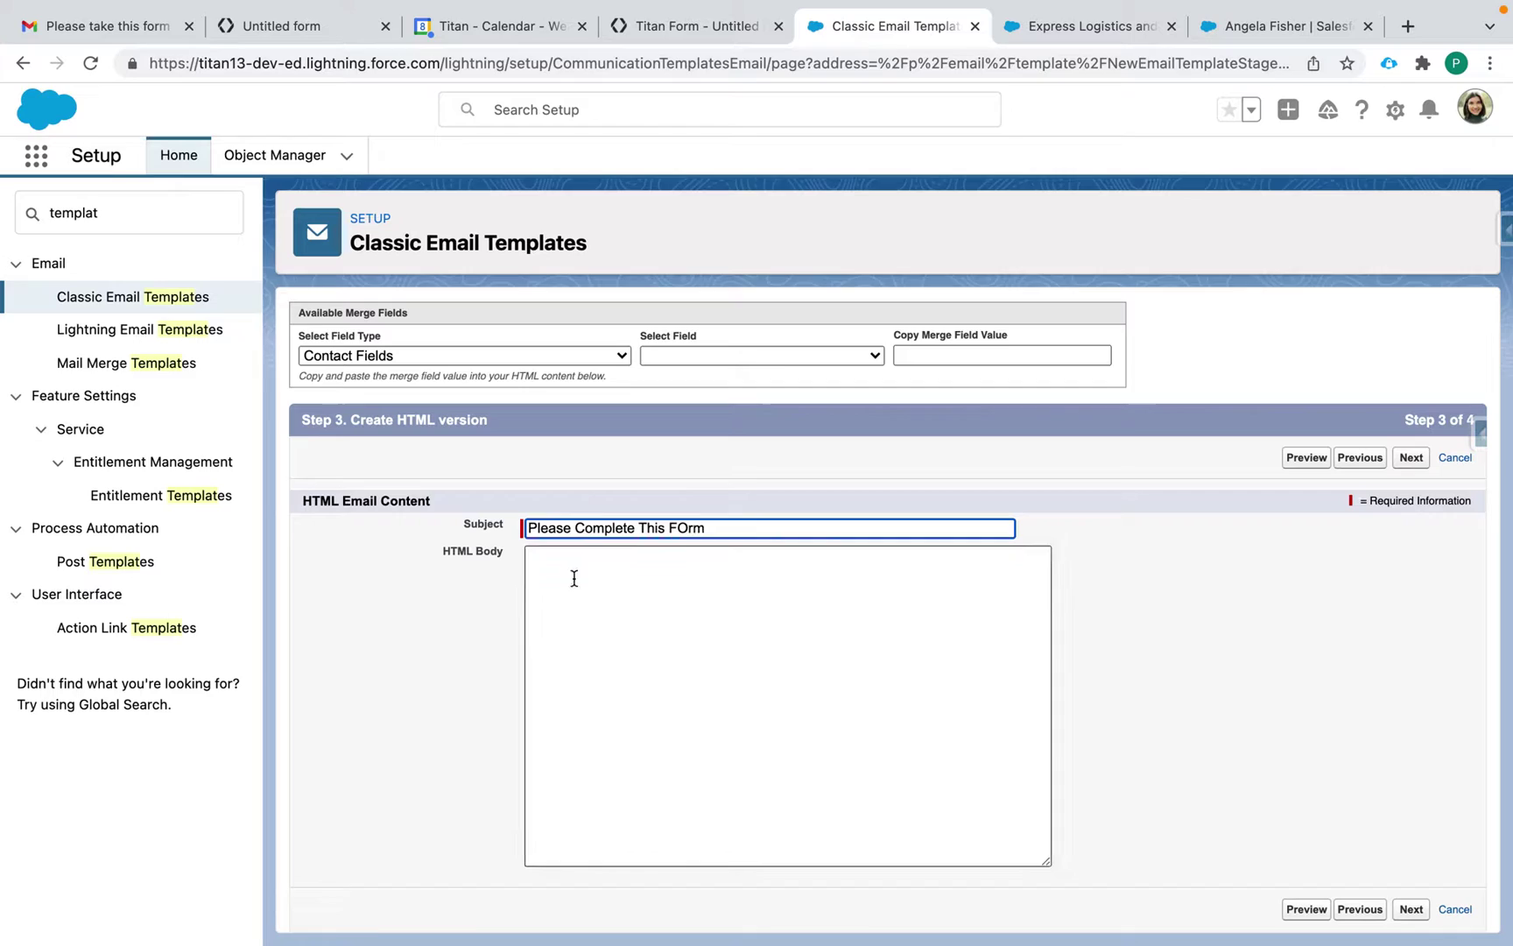
key(BackSpace)
key(BackSpace)
key(BackSpace)
text(ro)
text(orm)
key(BackSpace)
key(BackSpace)
text(rm)
Start the HTML body with 'Hi' and select the Contact Fields Name merge field.
click(667, 670)
text(Hi)
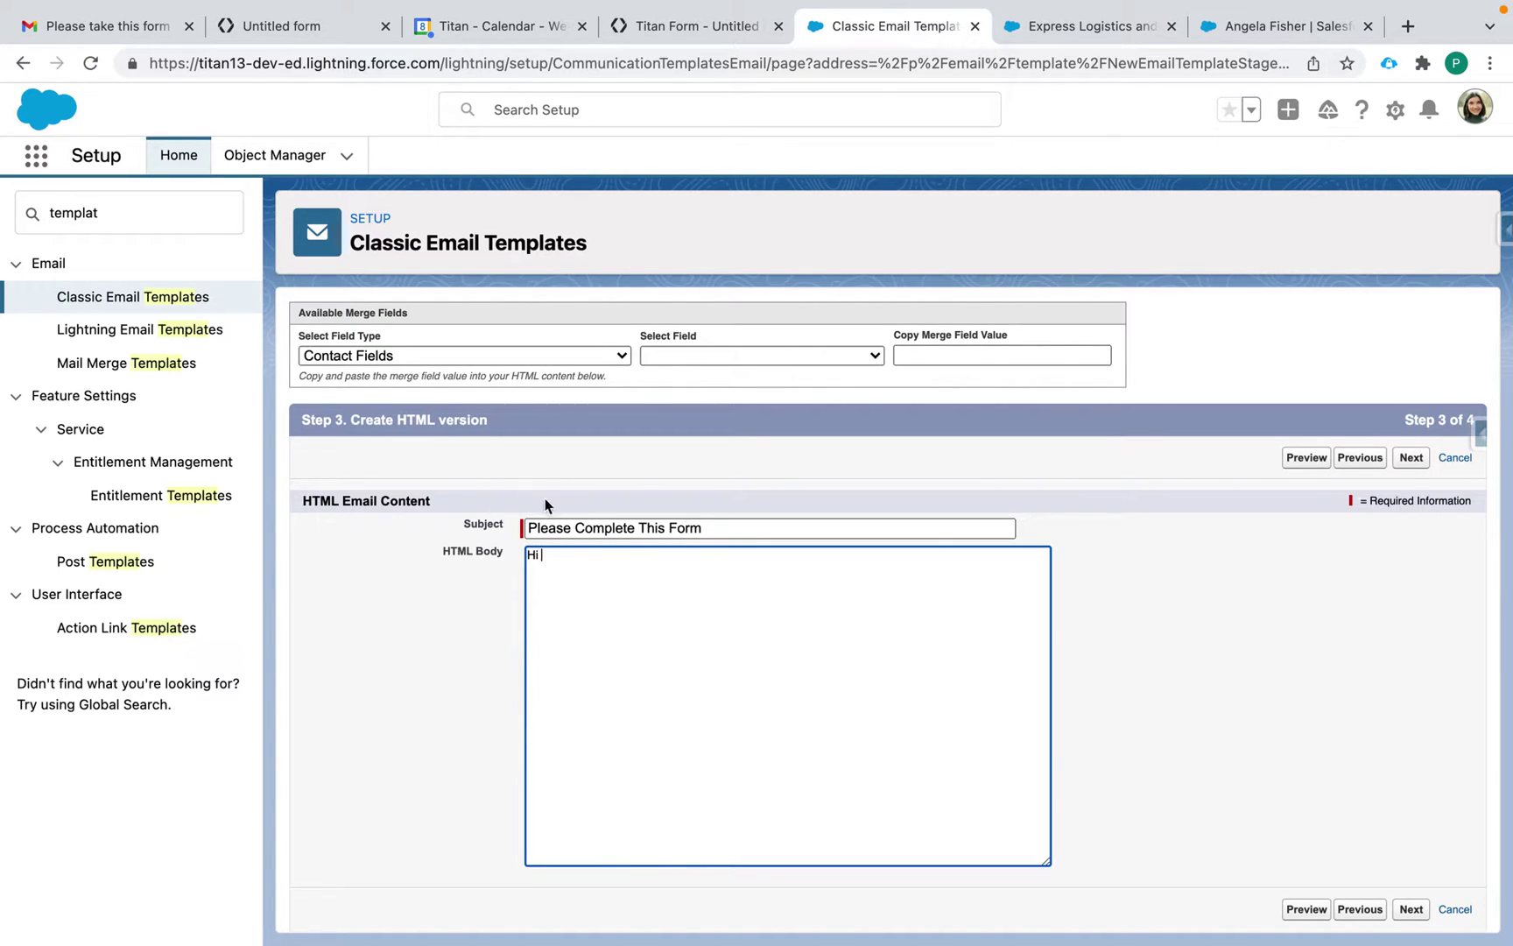
click(577, 355)
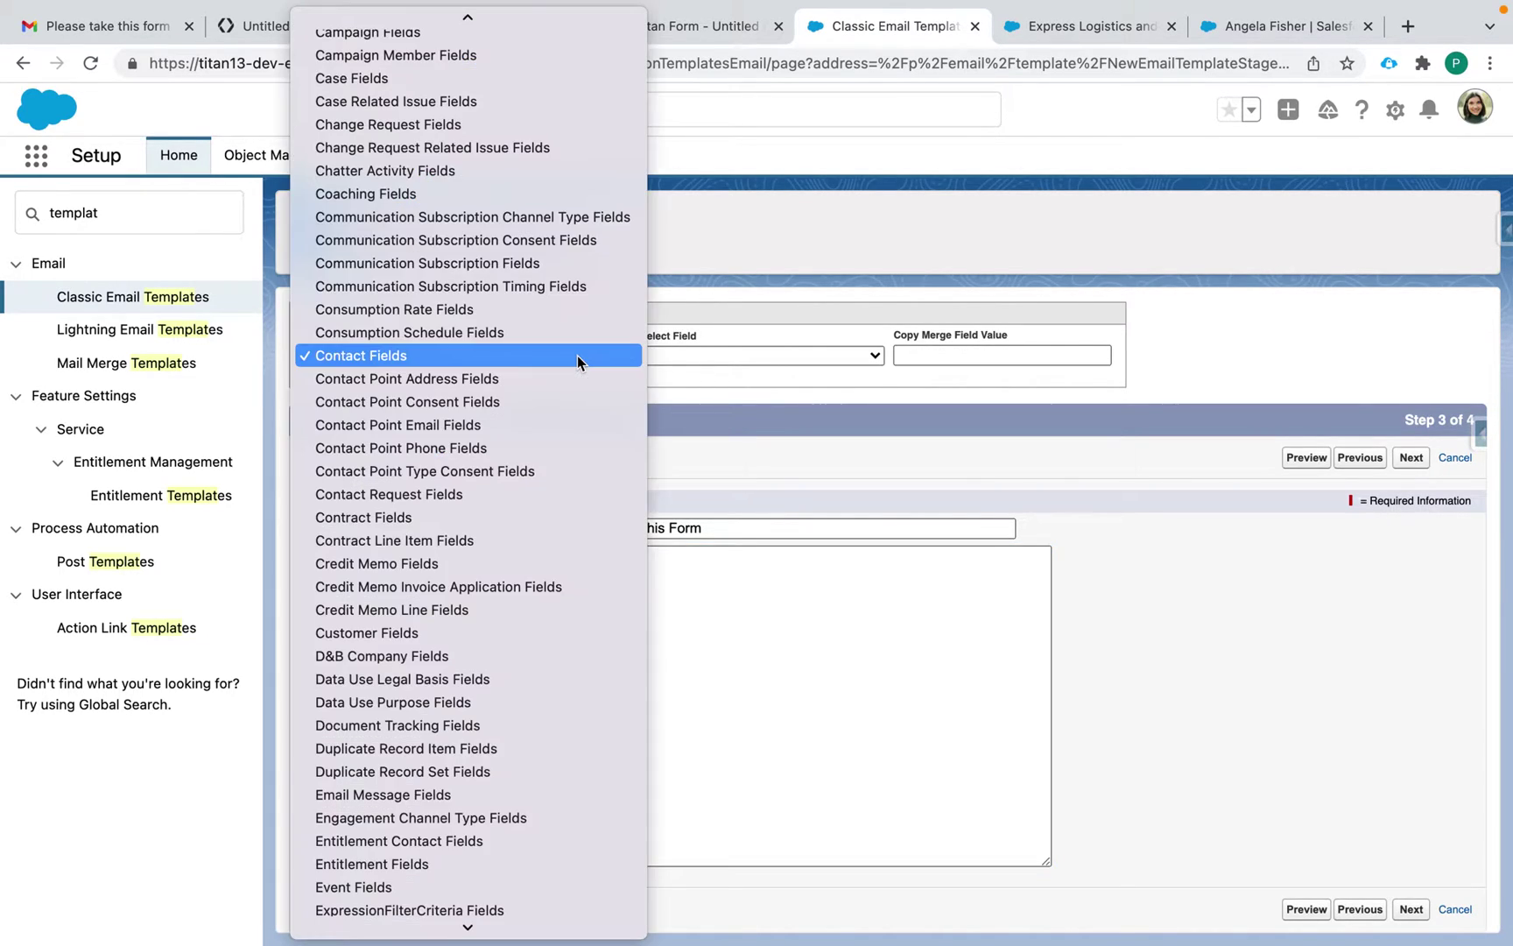
key(Escape)
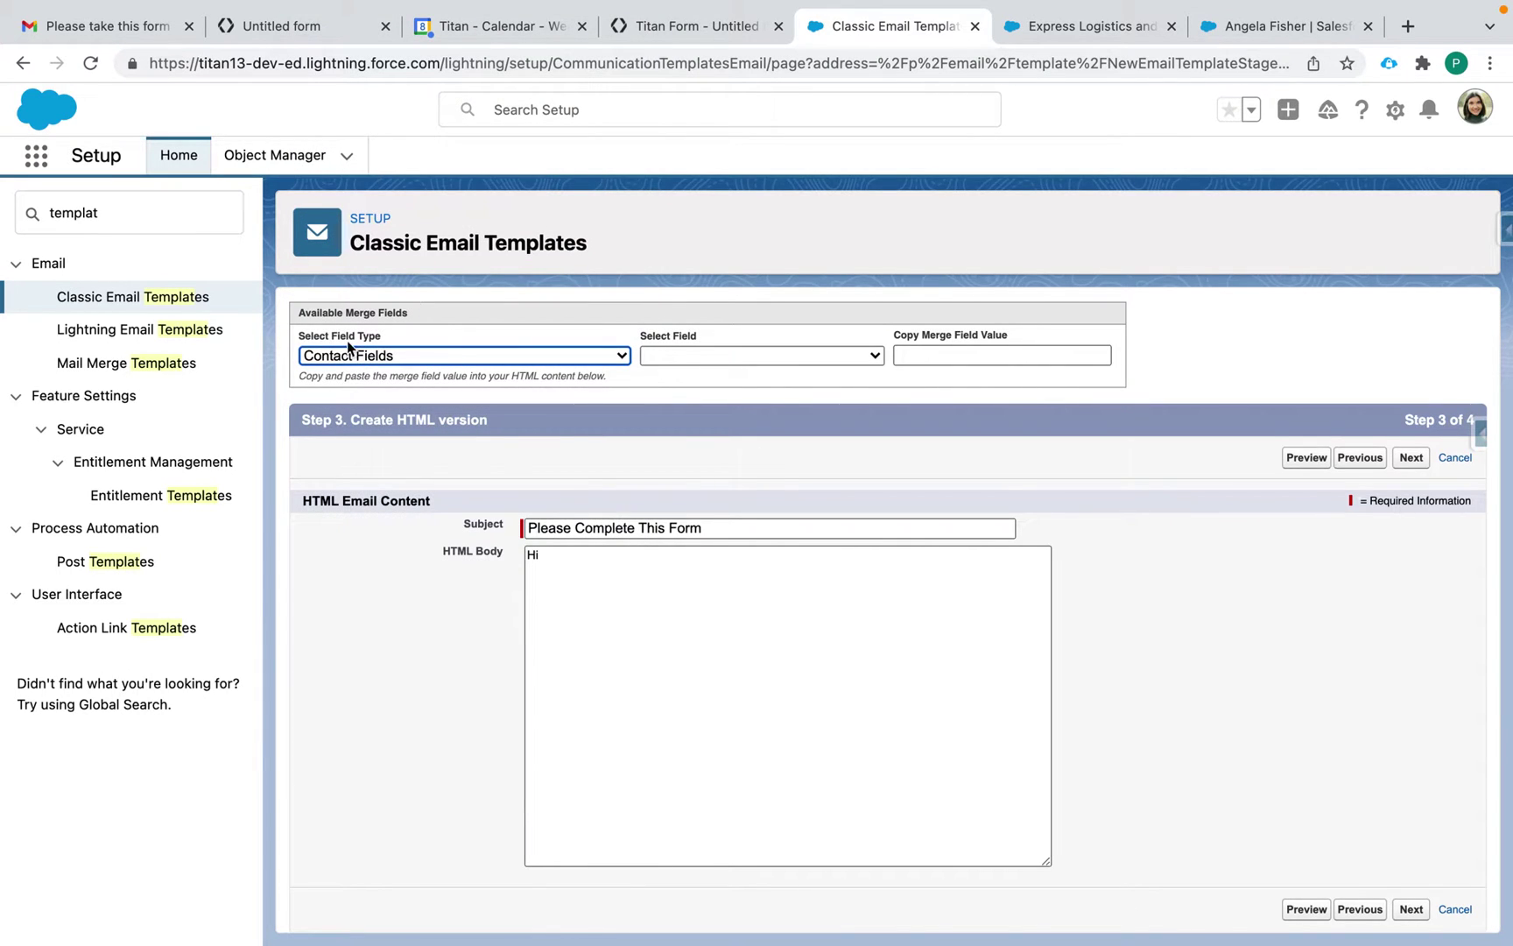
click(542, 363)
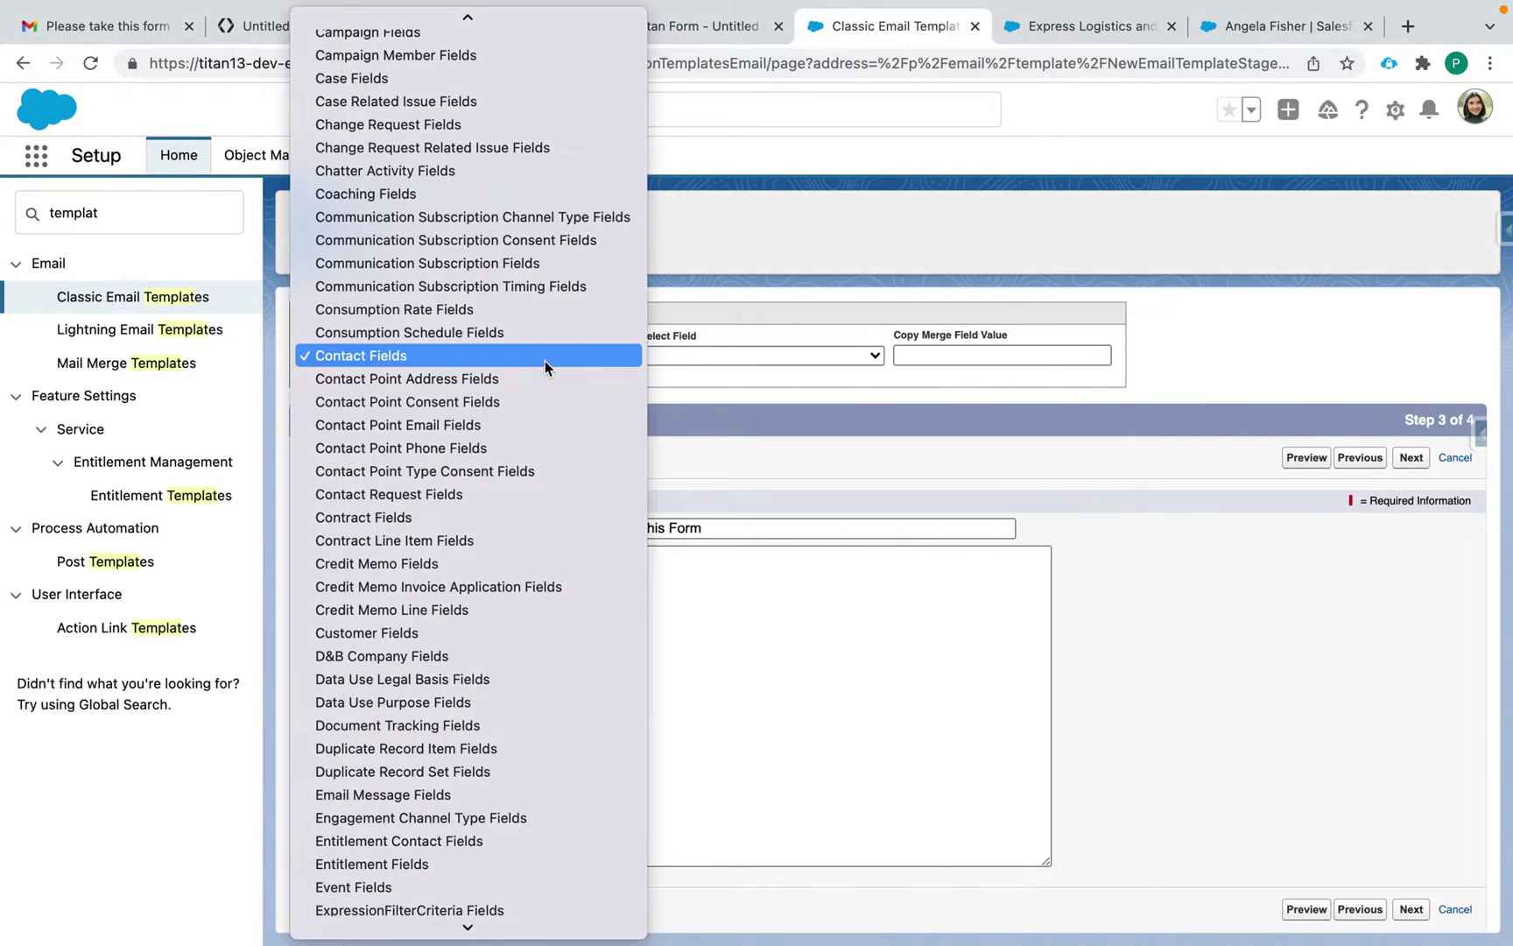
scroll(488, 464, down, 3)
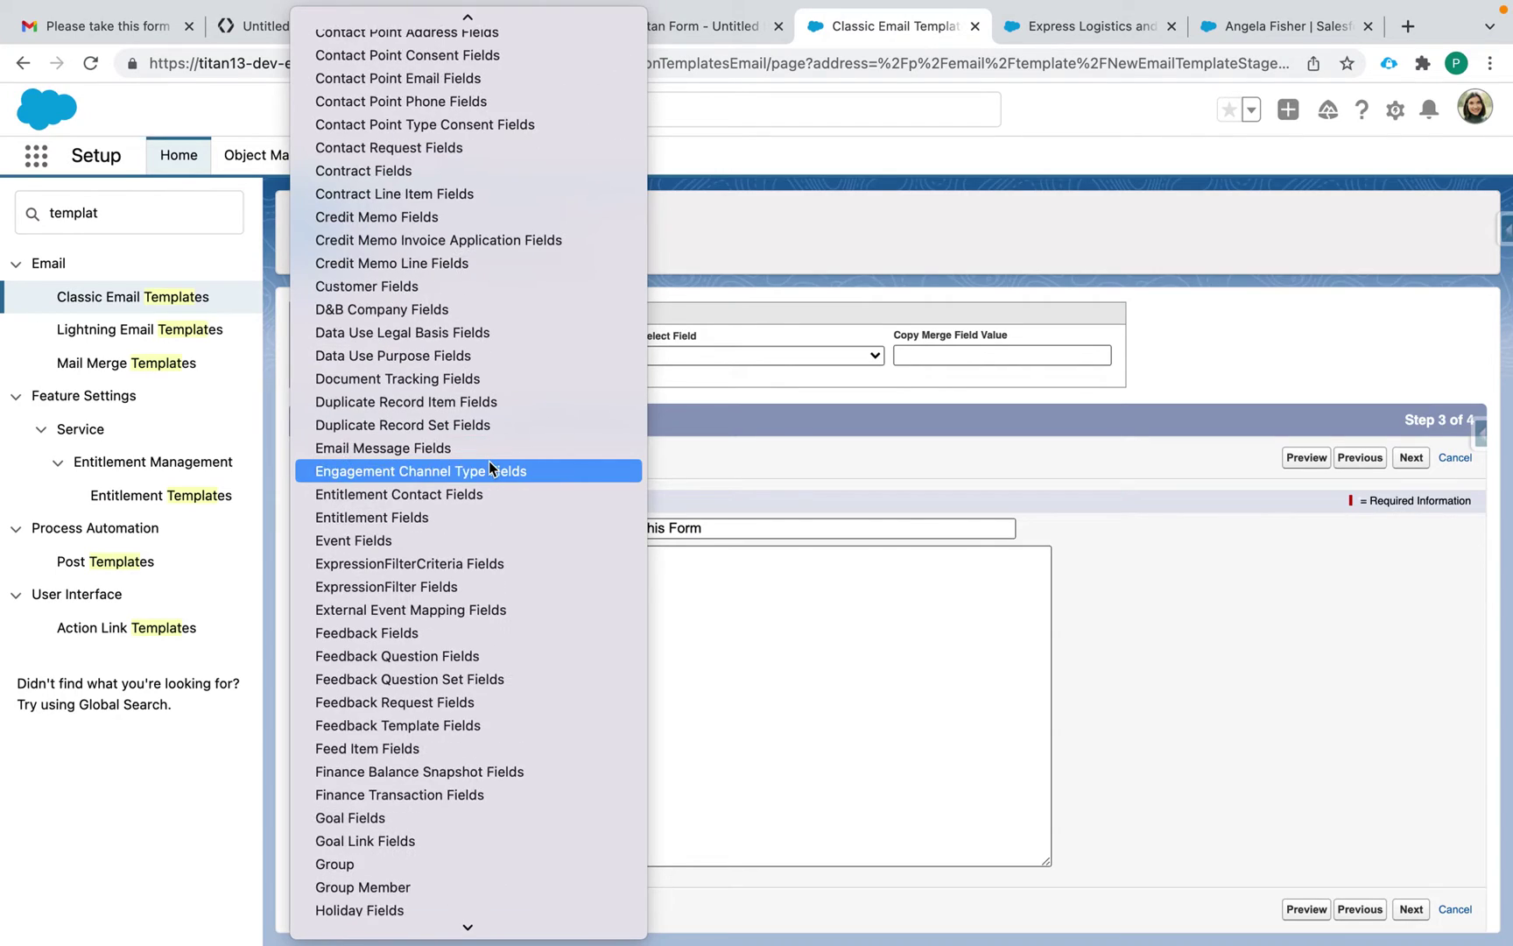
scroll(489, 460, up, 10)
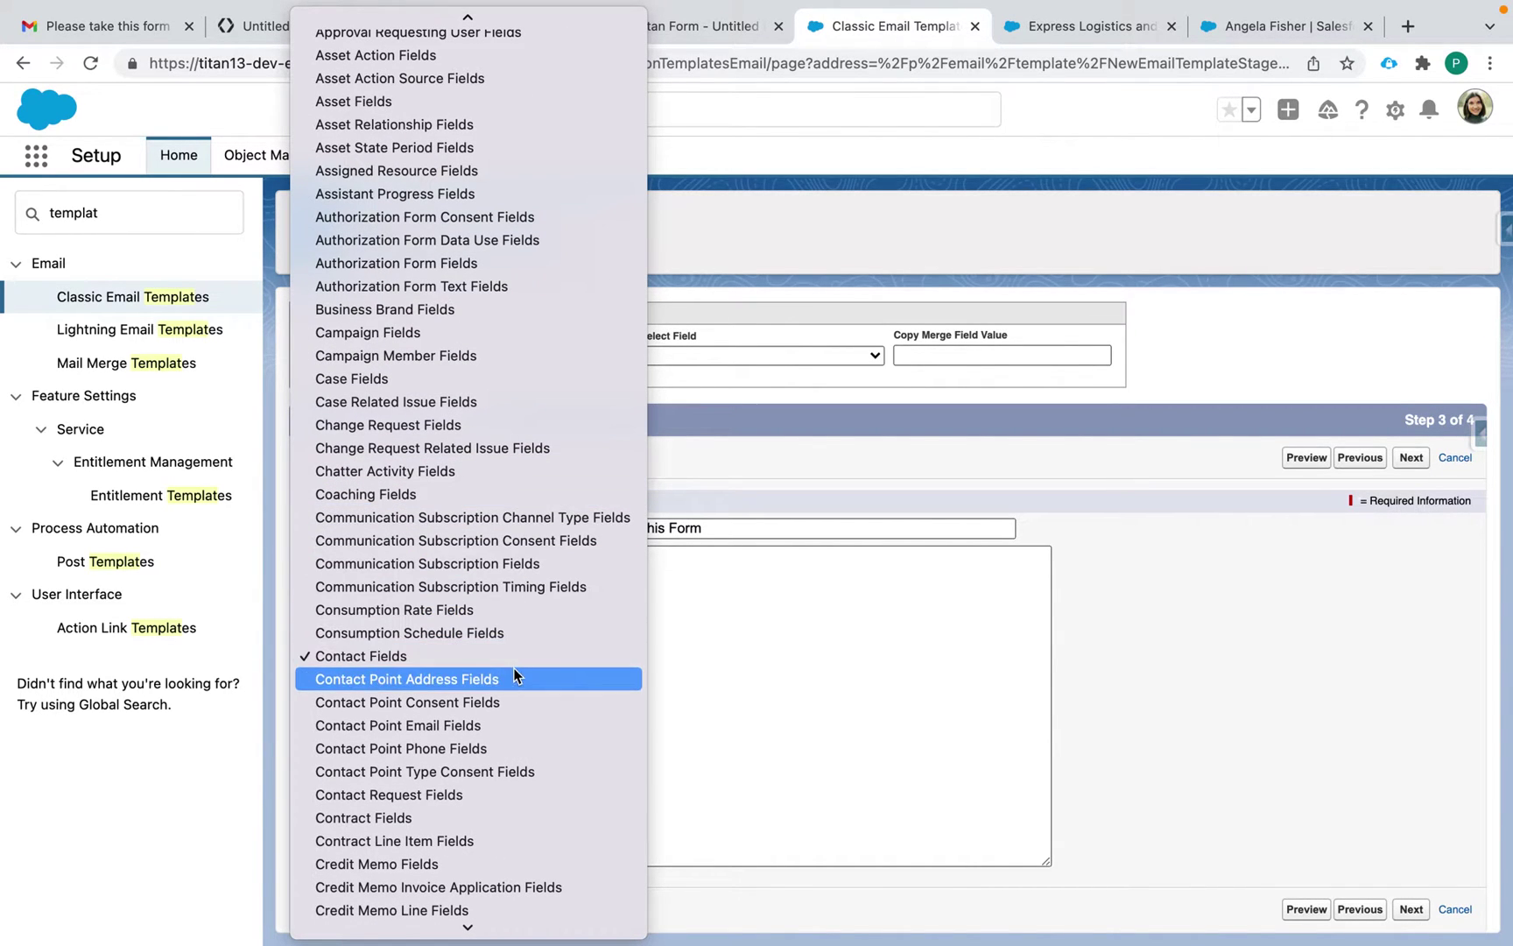
click(515, 656)
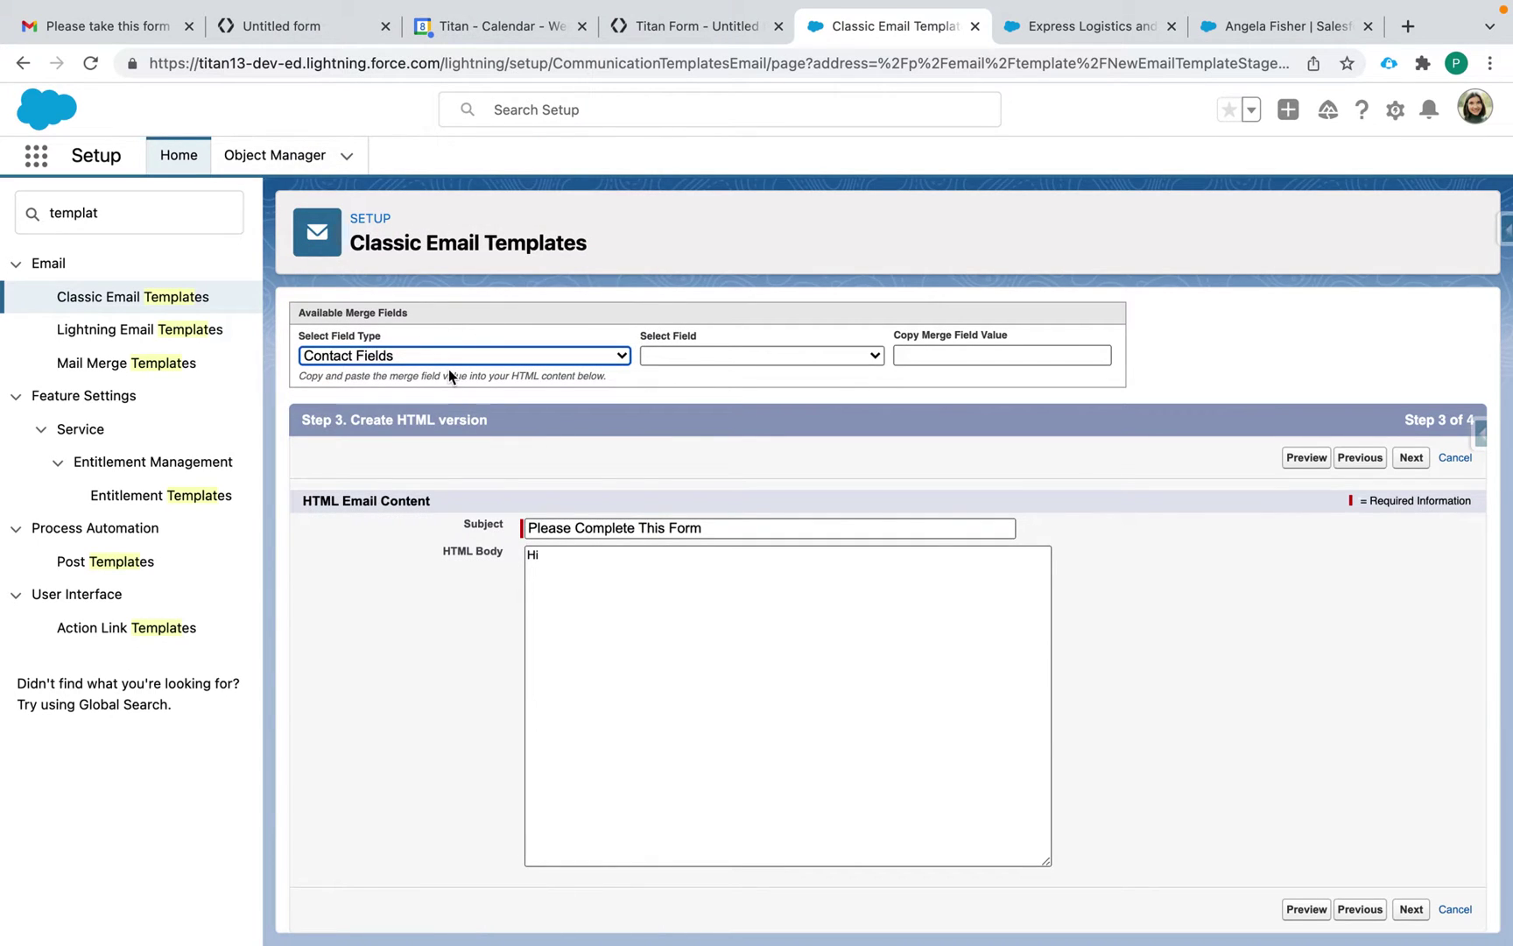
click(741, 355)
scroll(780, 500, down, 10)
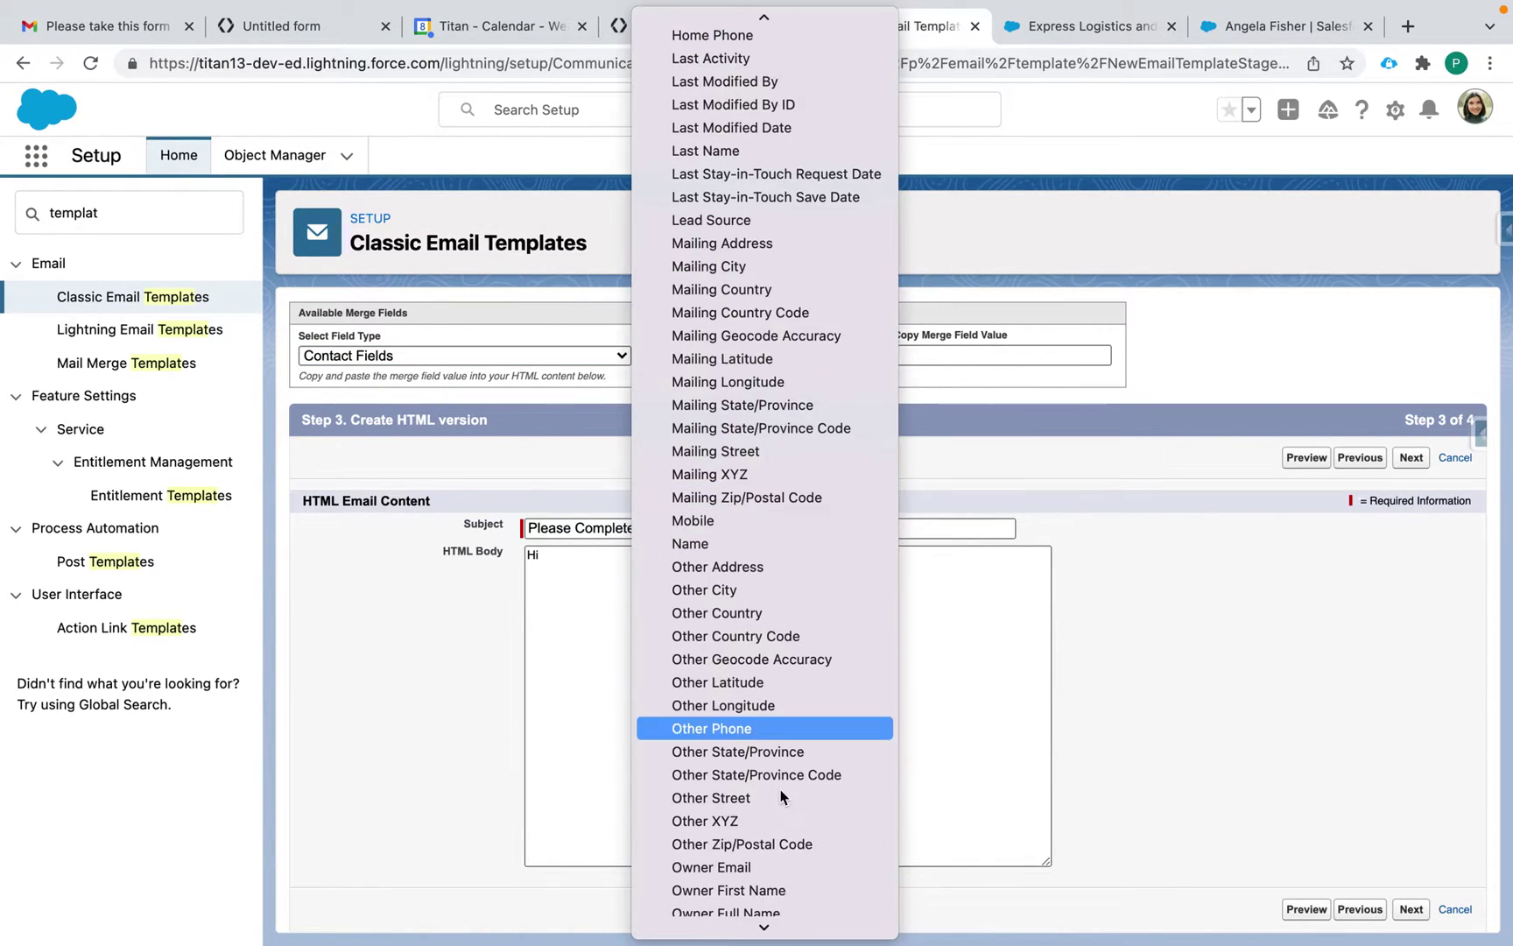
click(750, 335)
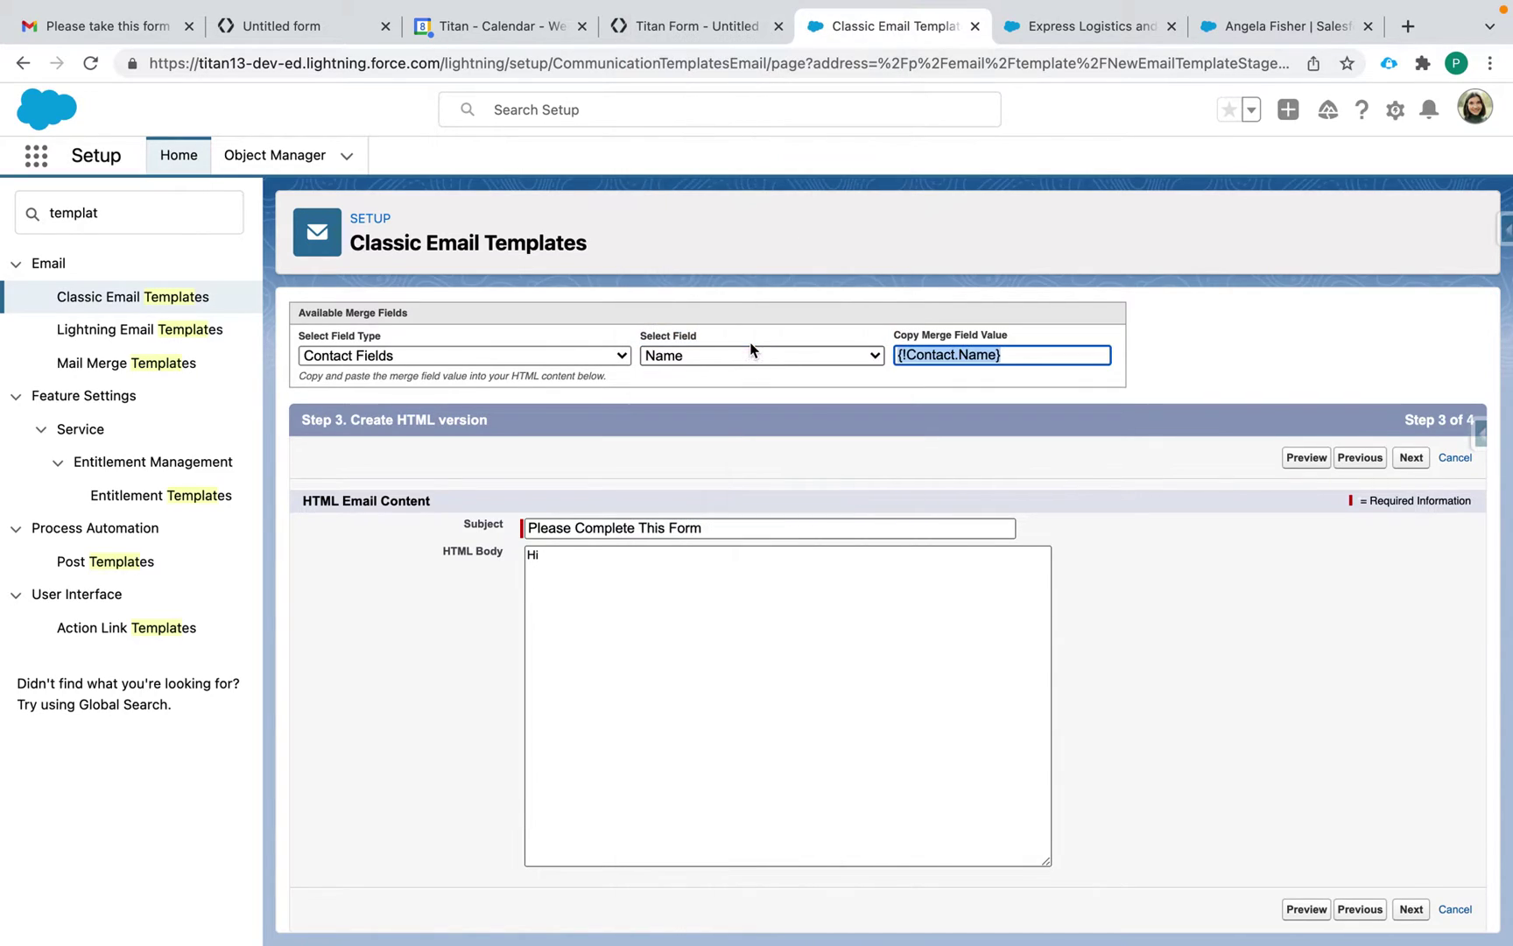
Paste {!Contact.Name} after 'Hi' and add 'Please review and update tour contact info here'.
click(678, 557)
text({!Contact.Name})
text(,)
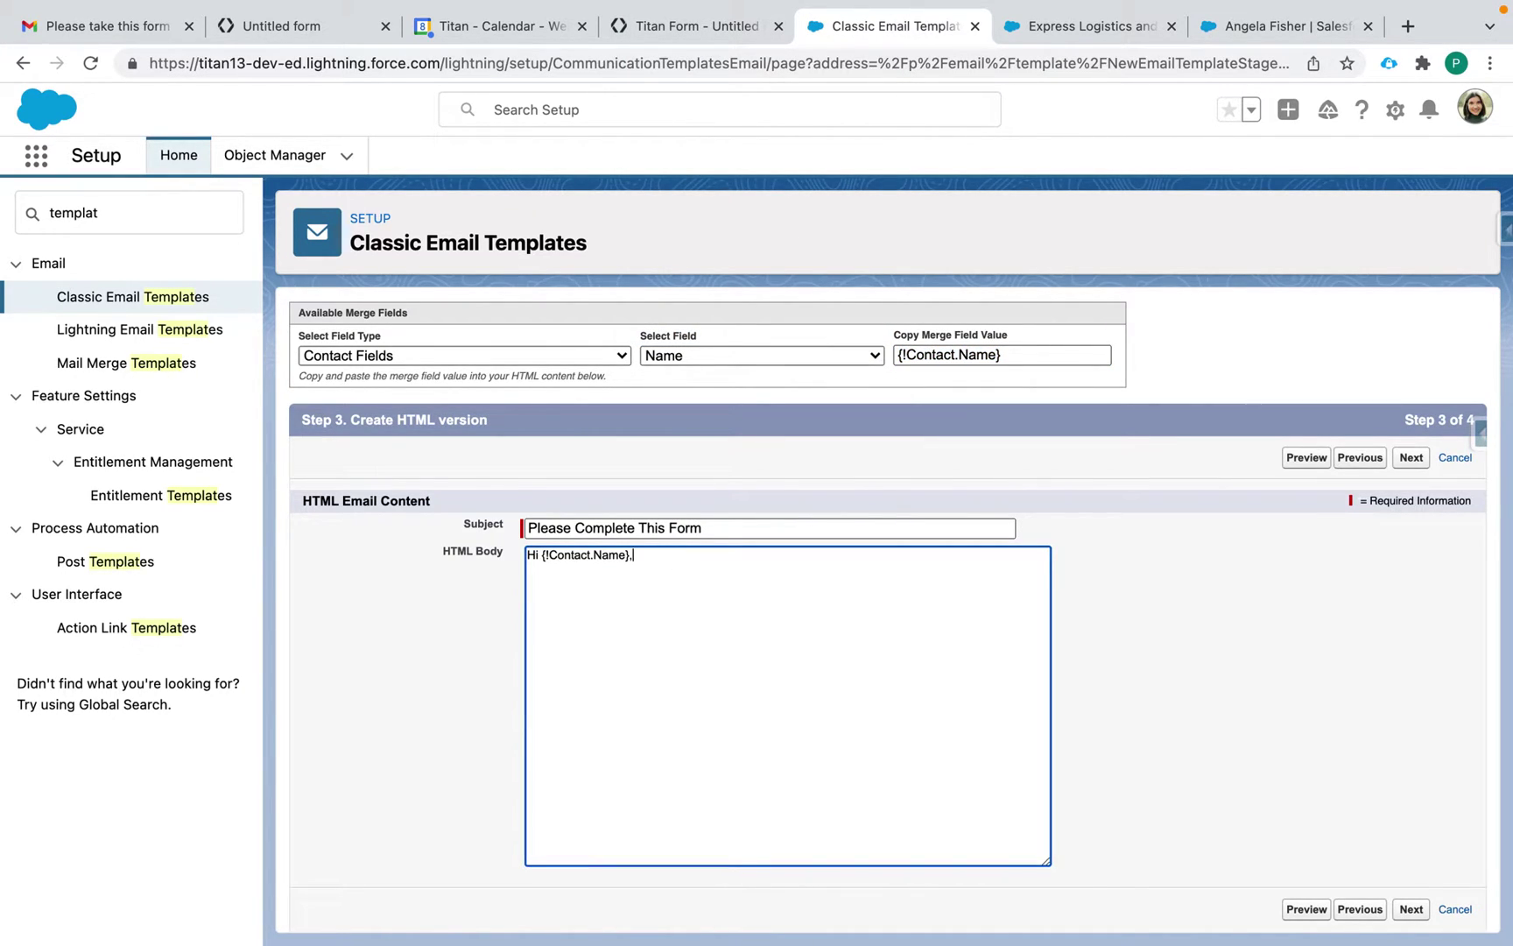
text(Please review and)
text( update )
text(tour contact)
text( in)
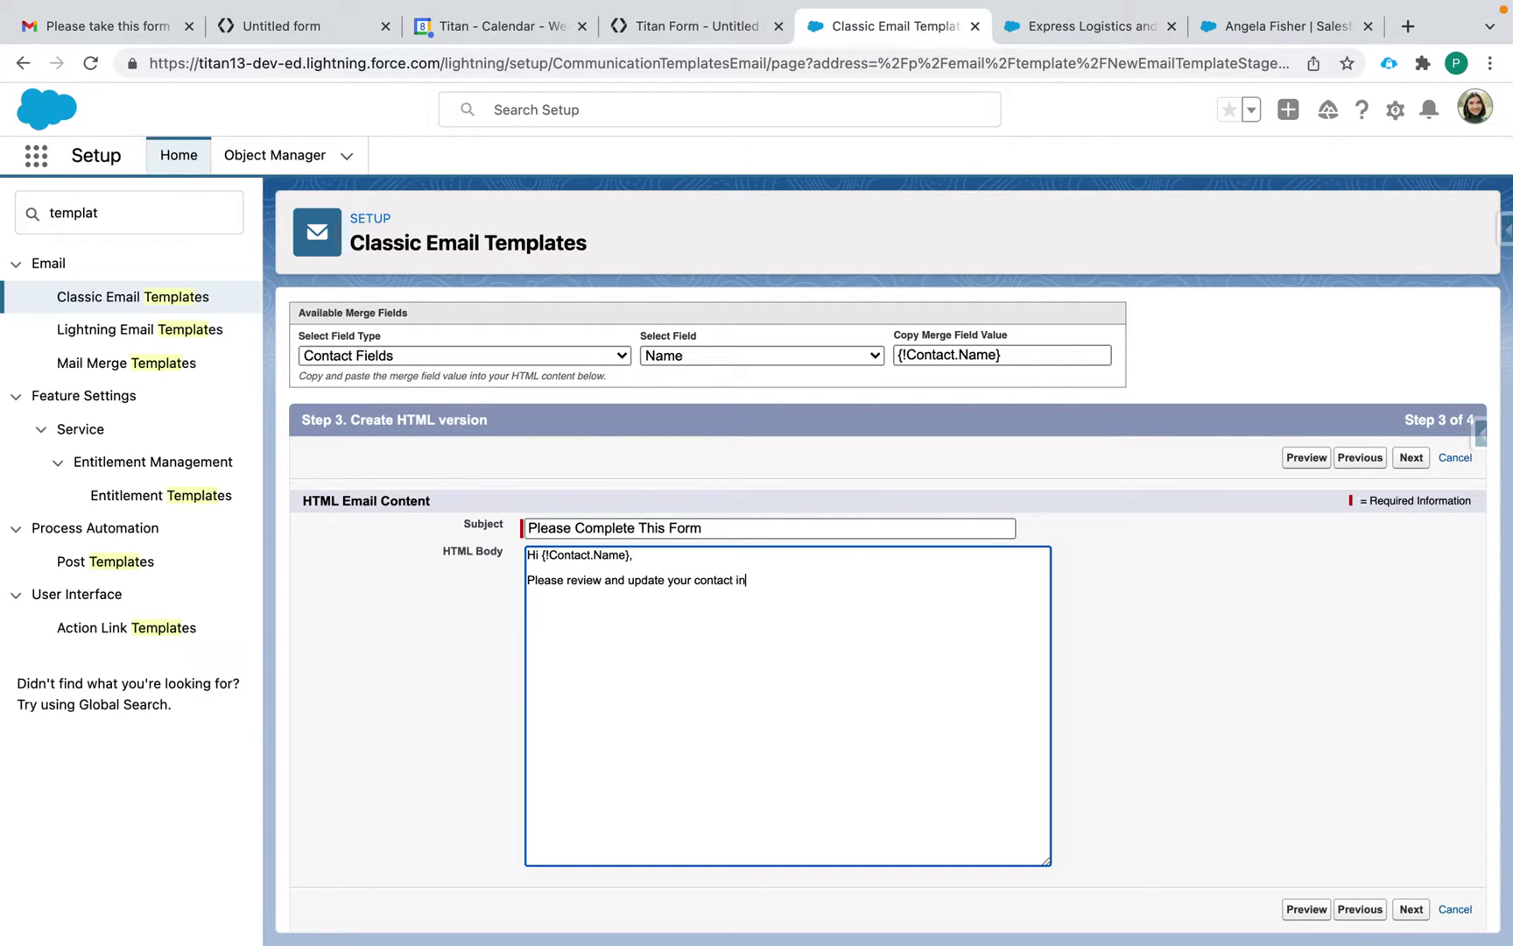
text(fo here:)
Toggle Show Hidden Fields in FormTitan's Debug Mode settings and save the form.
click(691, 35)
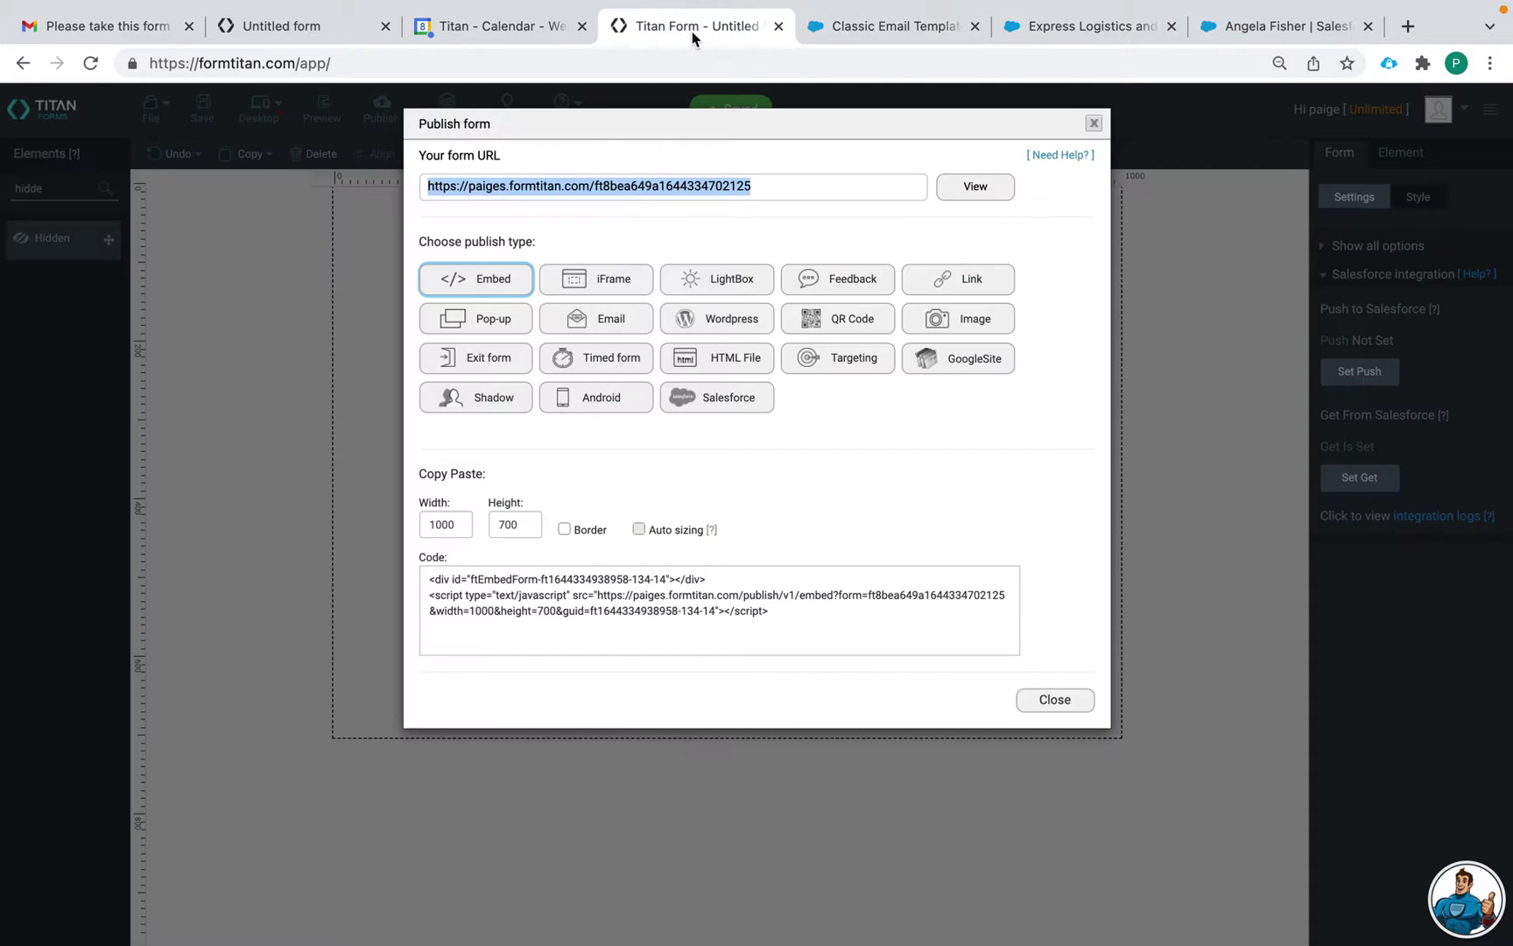
click(1094, 124)
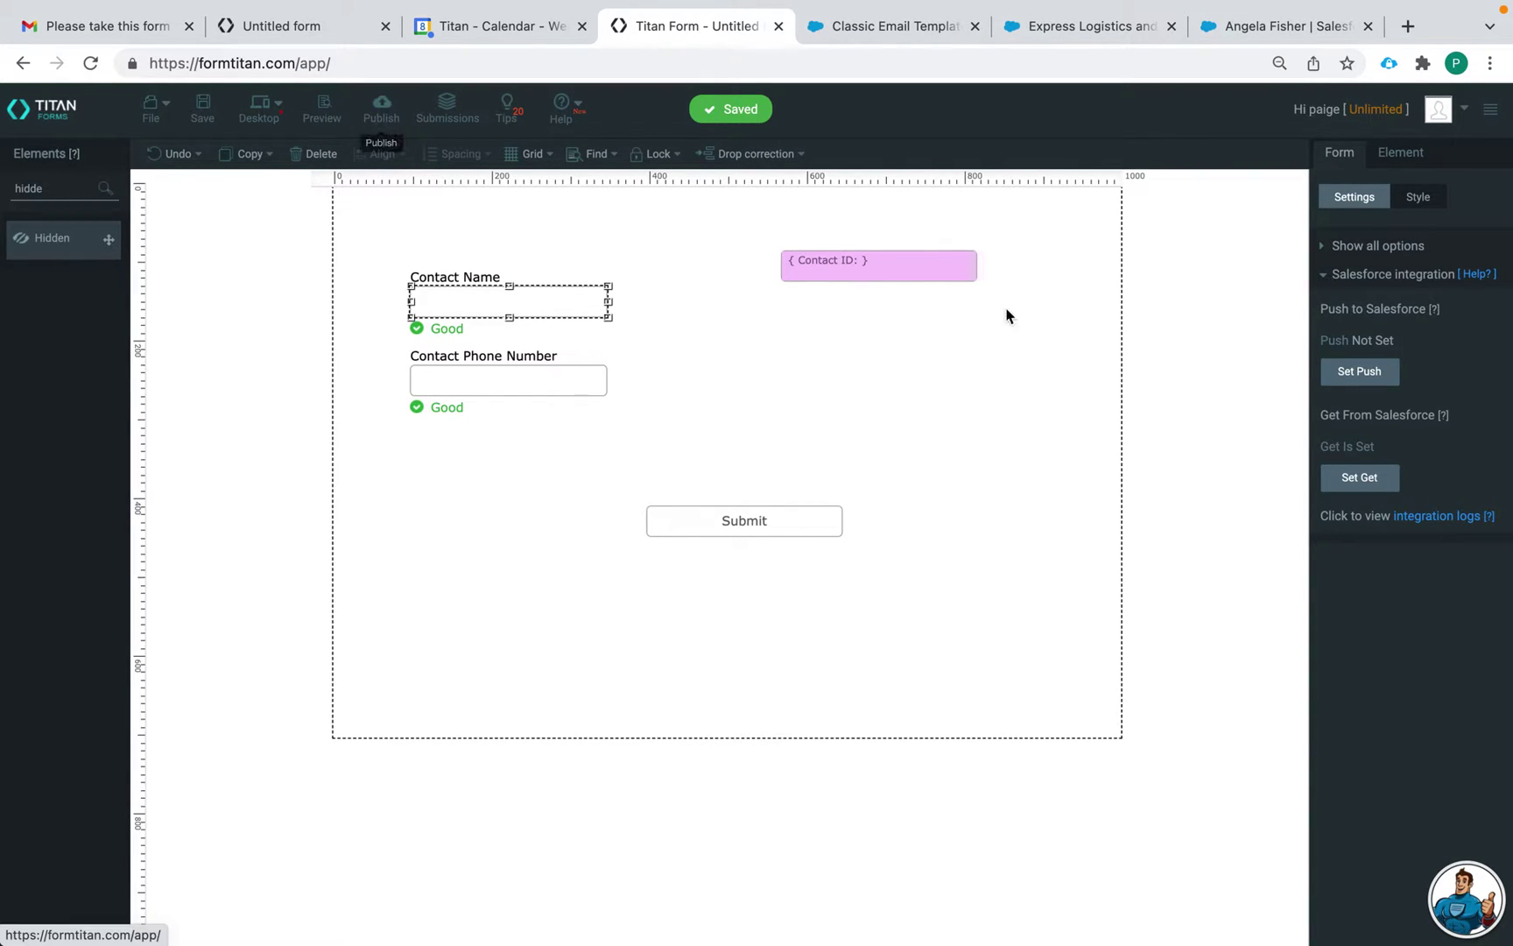
click(1364, 246)
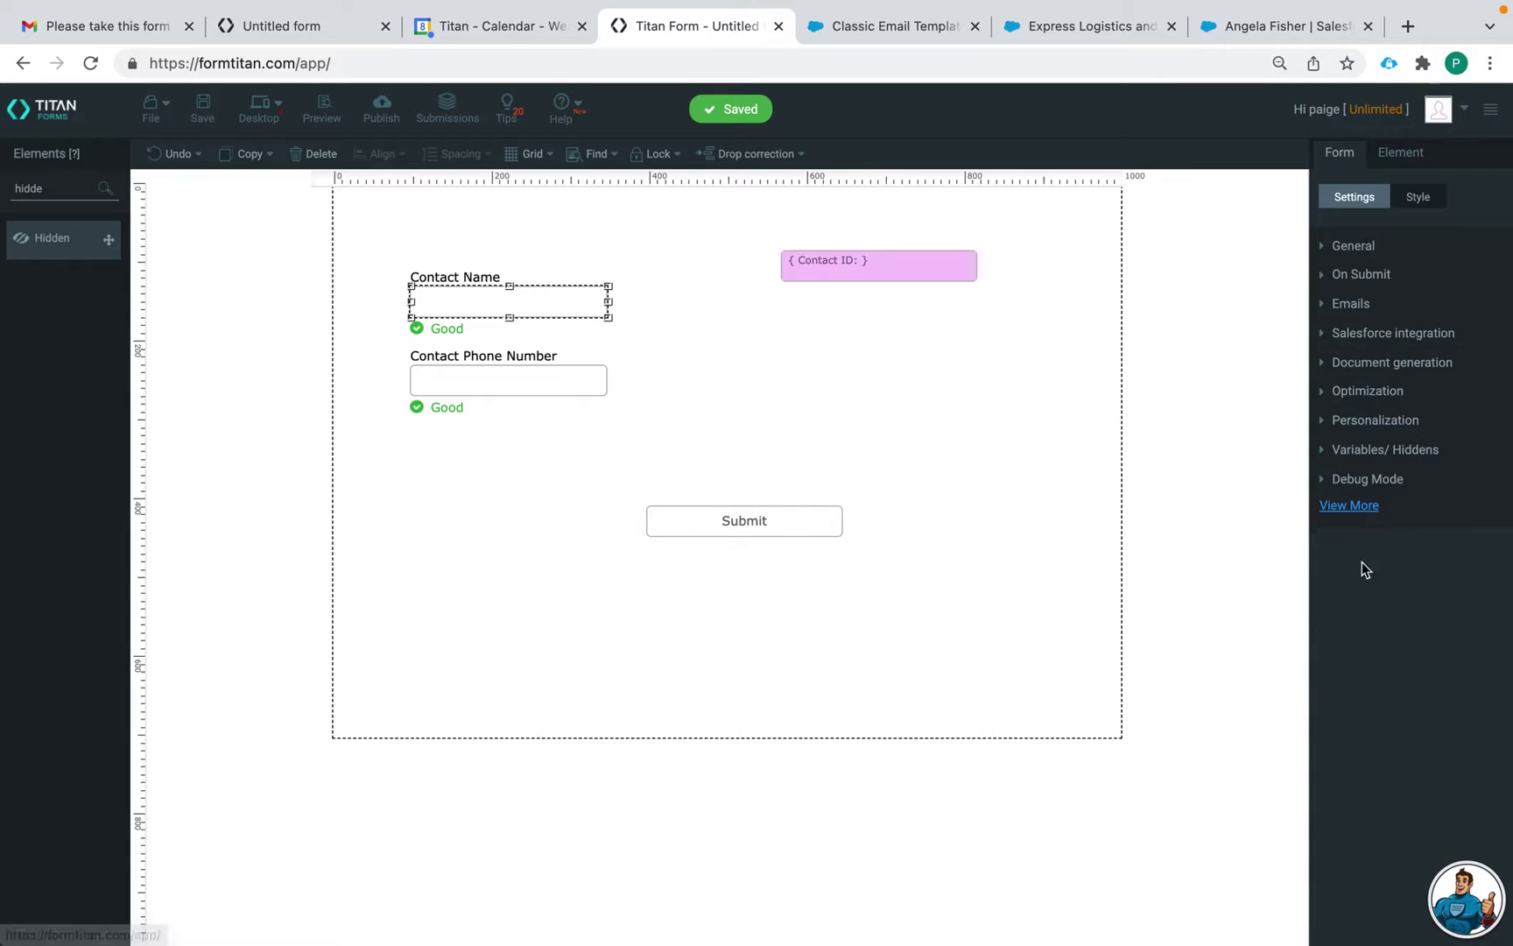
click(1359, 479)
click(1328, 338)
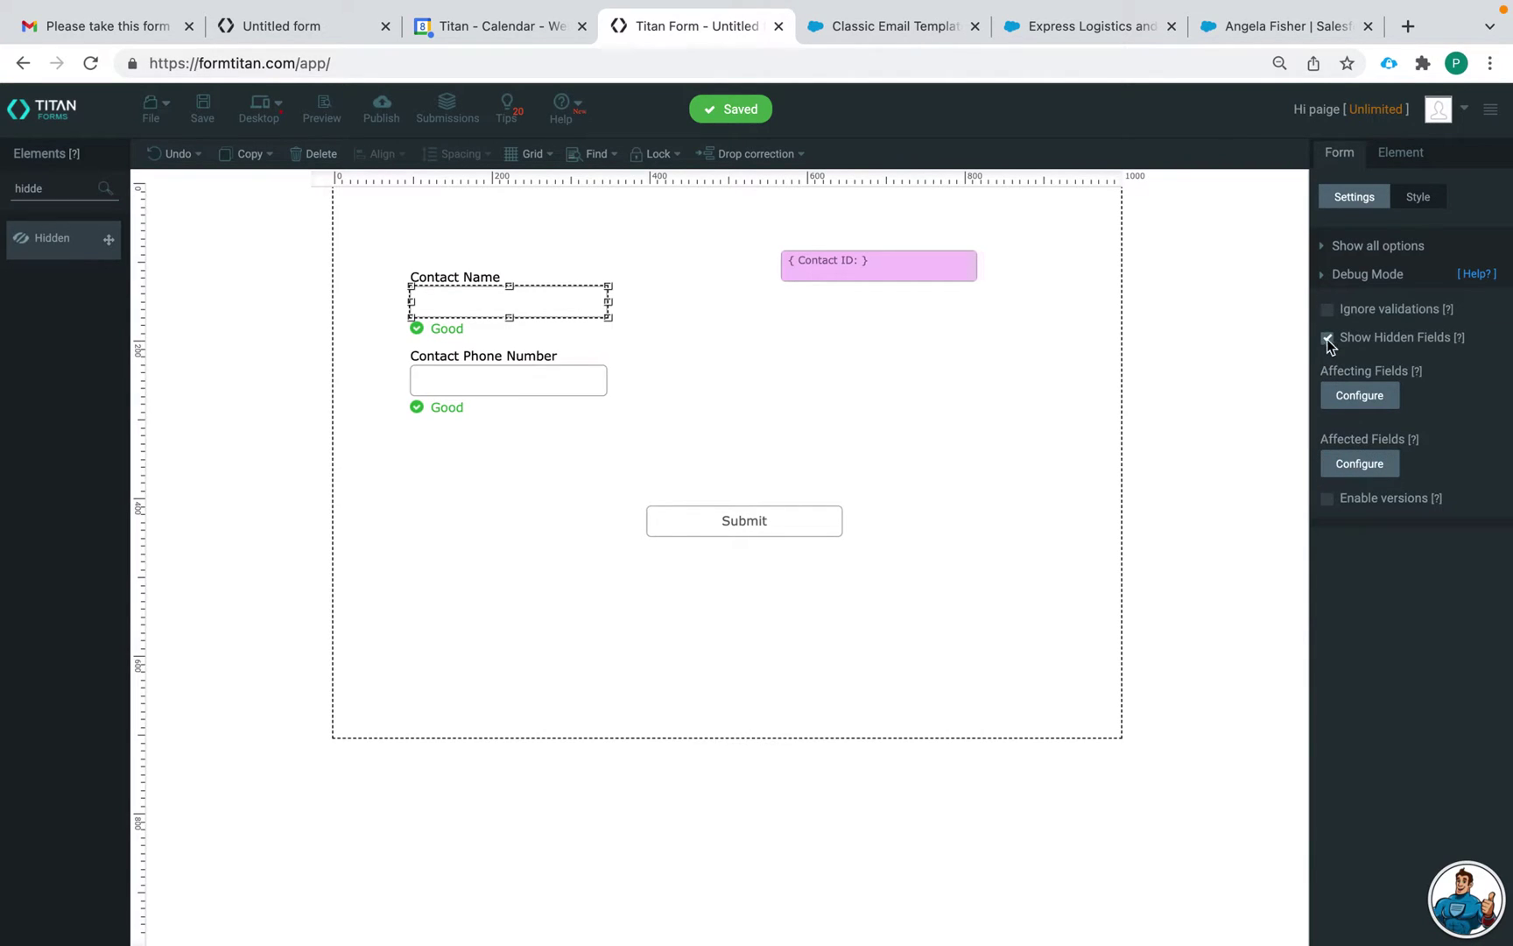
click(1328, 338)
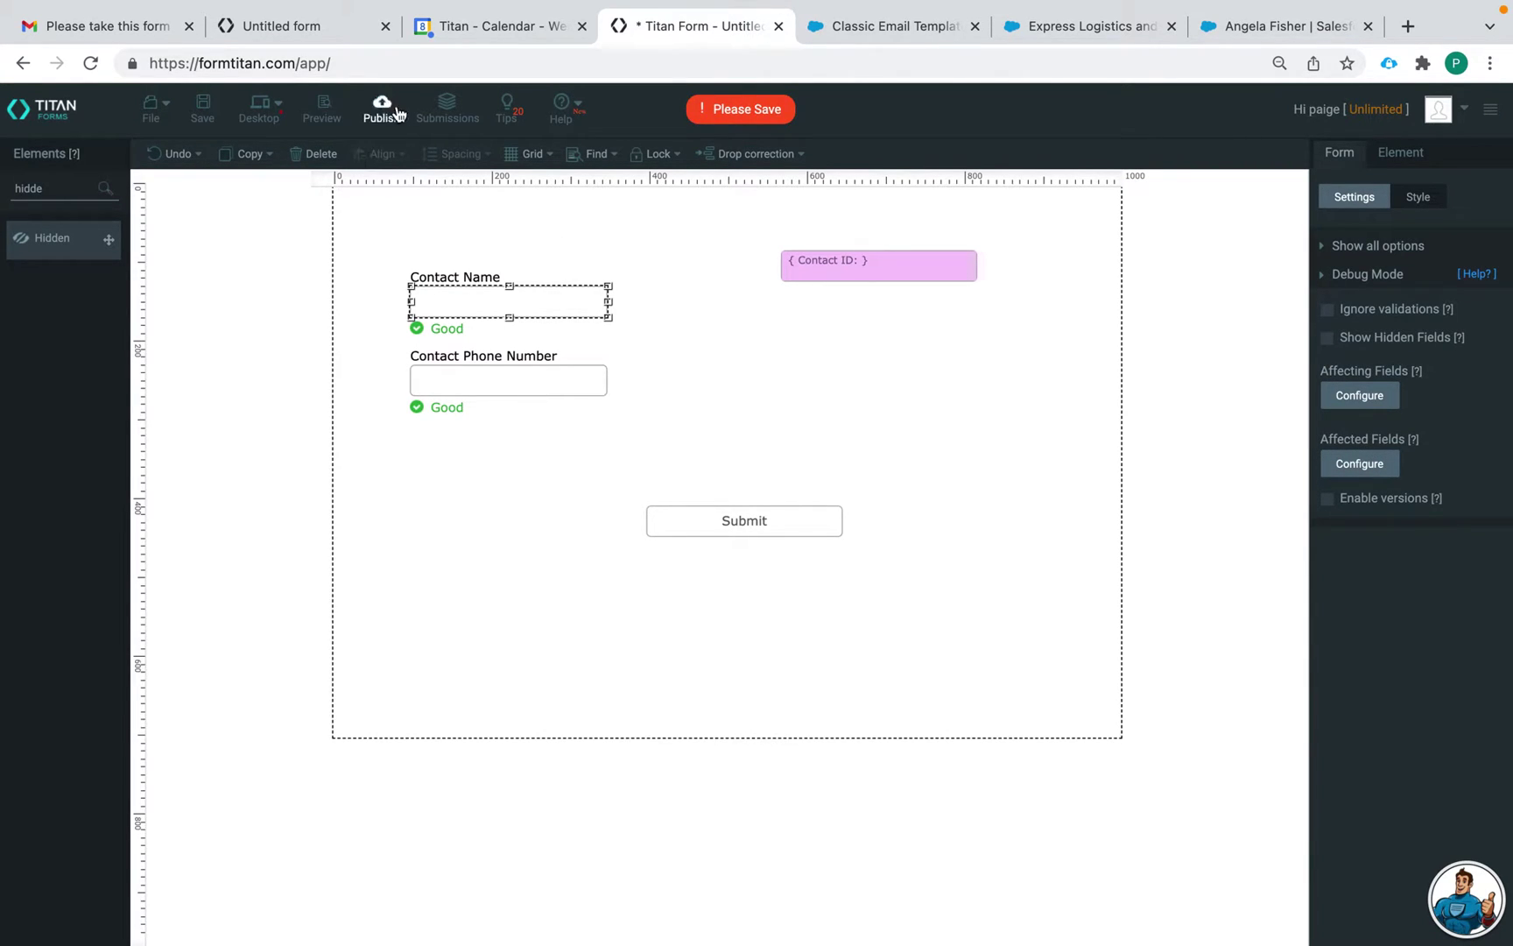
click(202, 110)
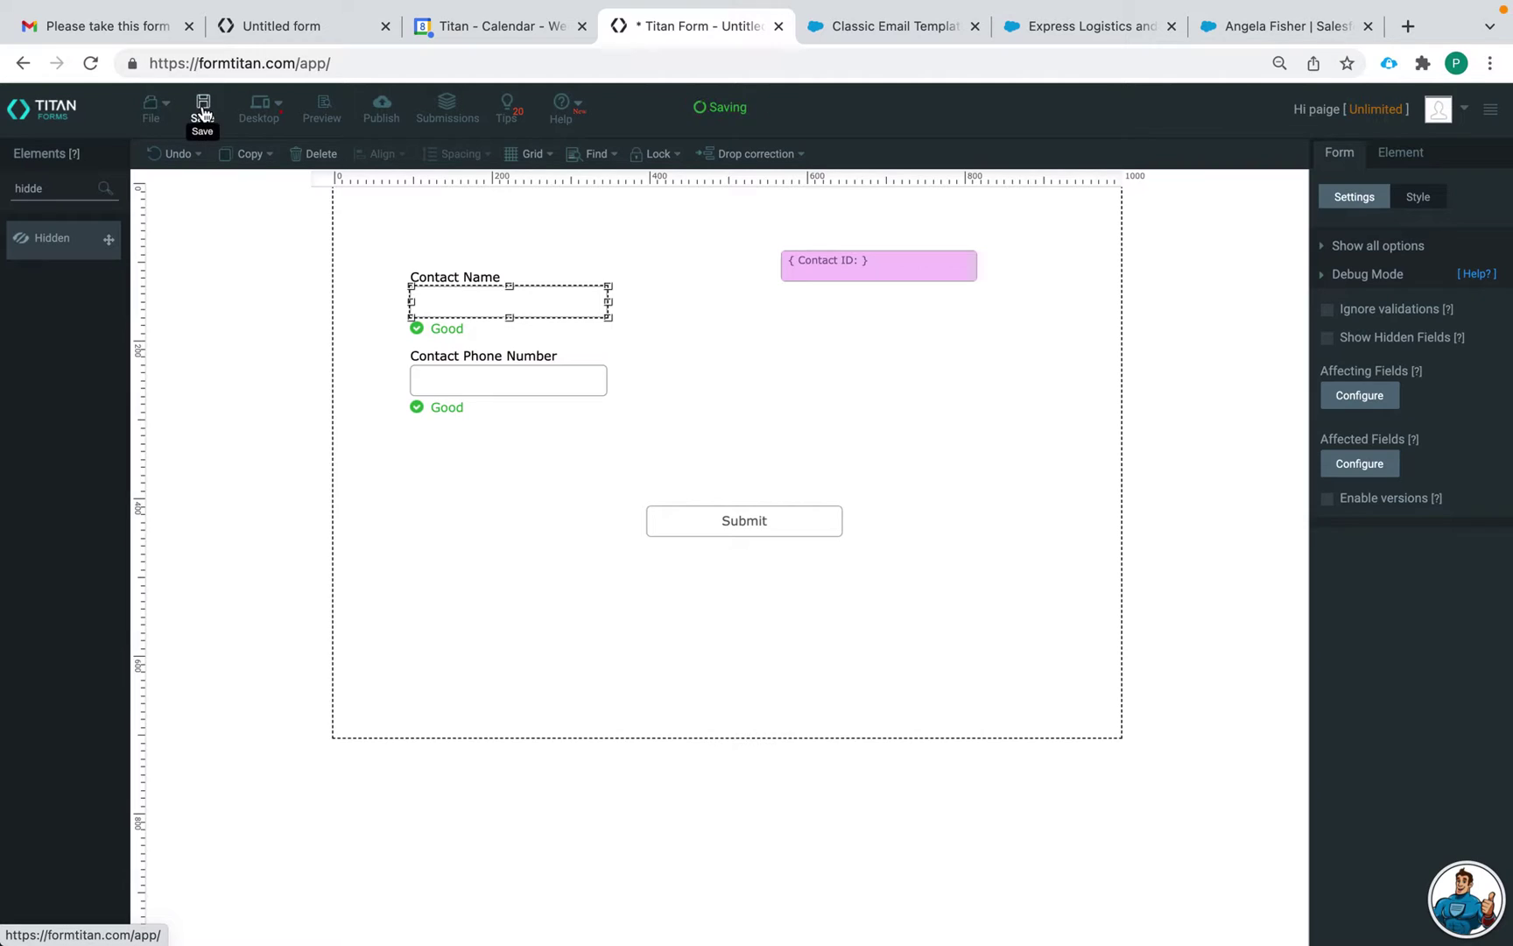
Paste the form's published URL into the template body, followed by '?'.
click(391, 114)
drag(777, 187, 416, 174)
key(super+c)
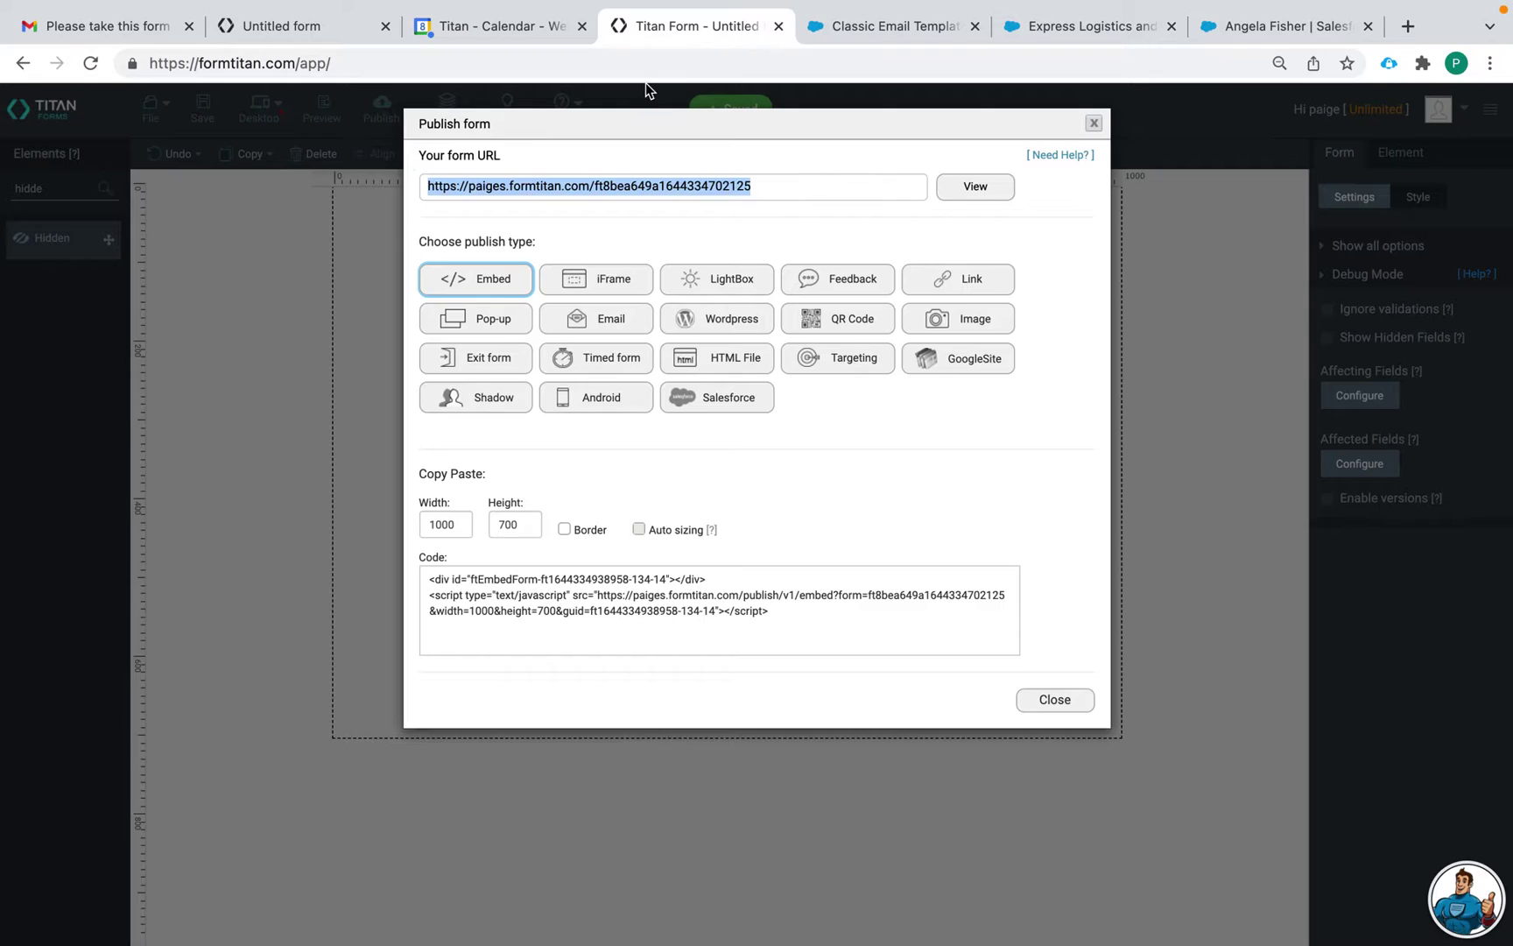
click(880, 26)
key(super+v)
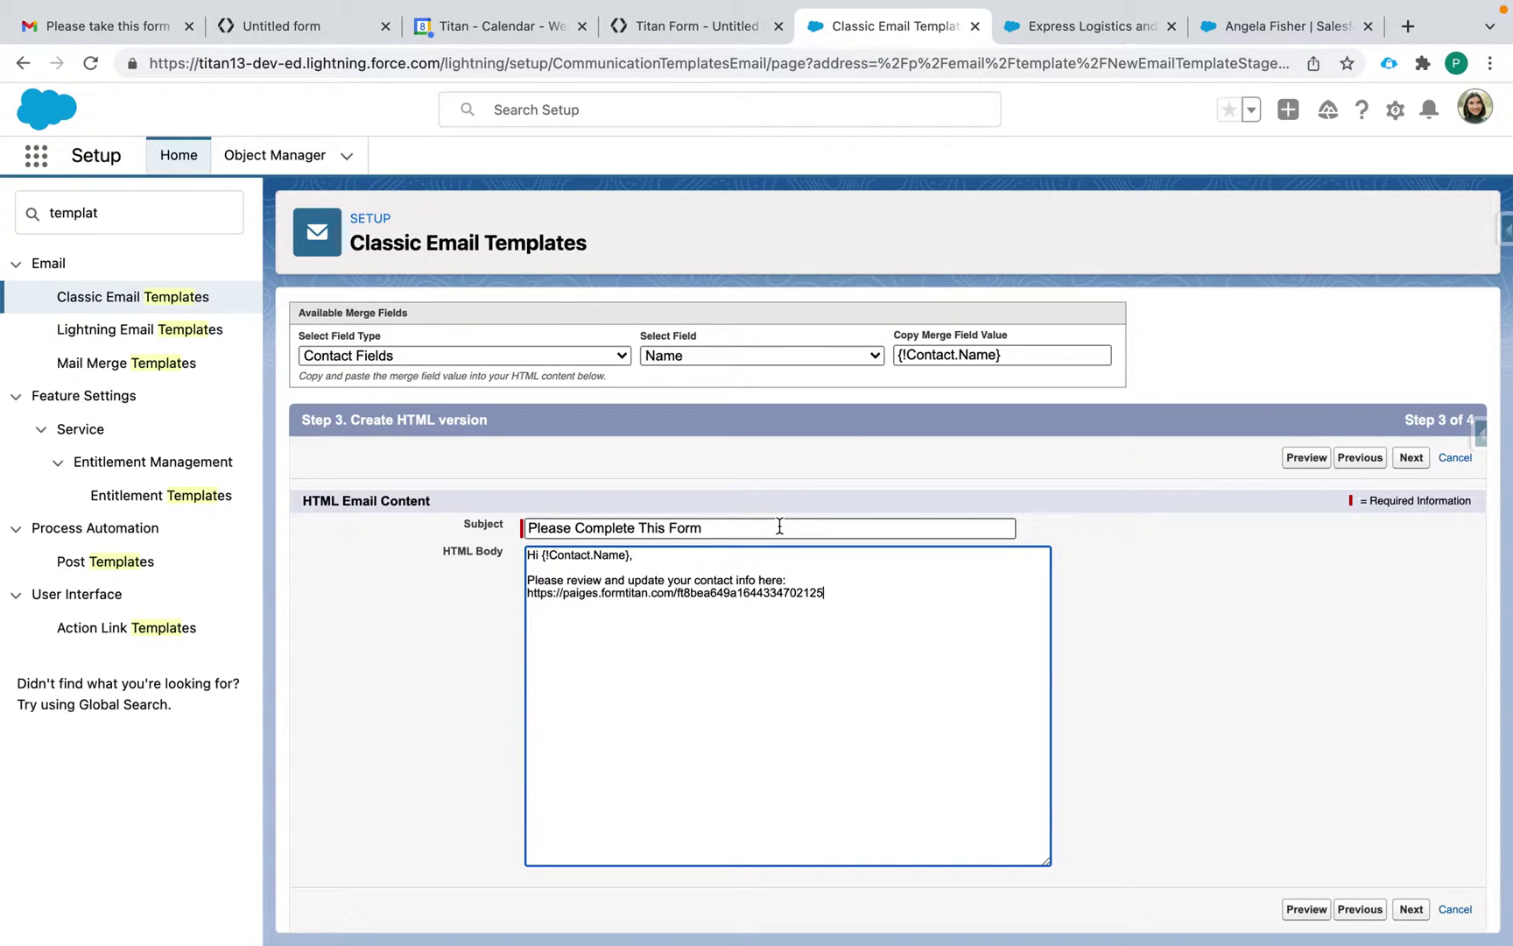
text(?fld)
Select the hidden Contact ID field in FormTitan and copy its Field ID fld5.
click(702, 27)
click(1094, 123)
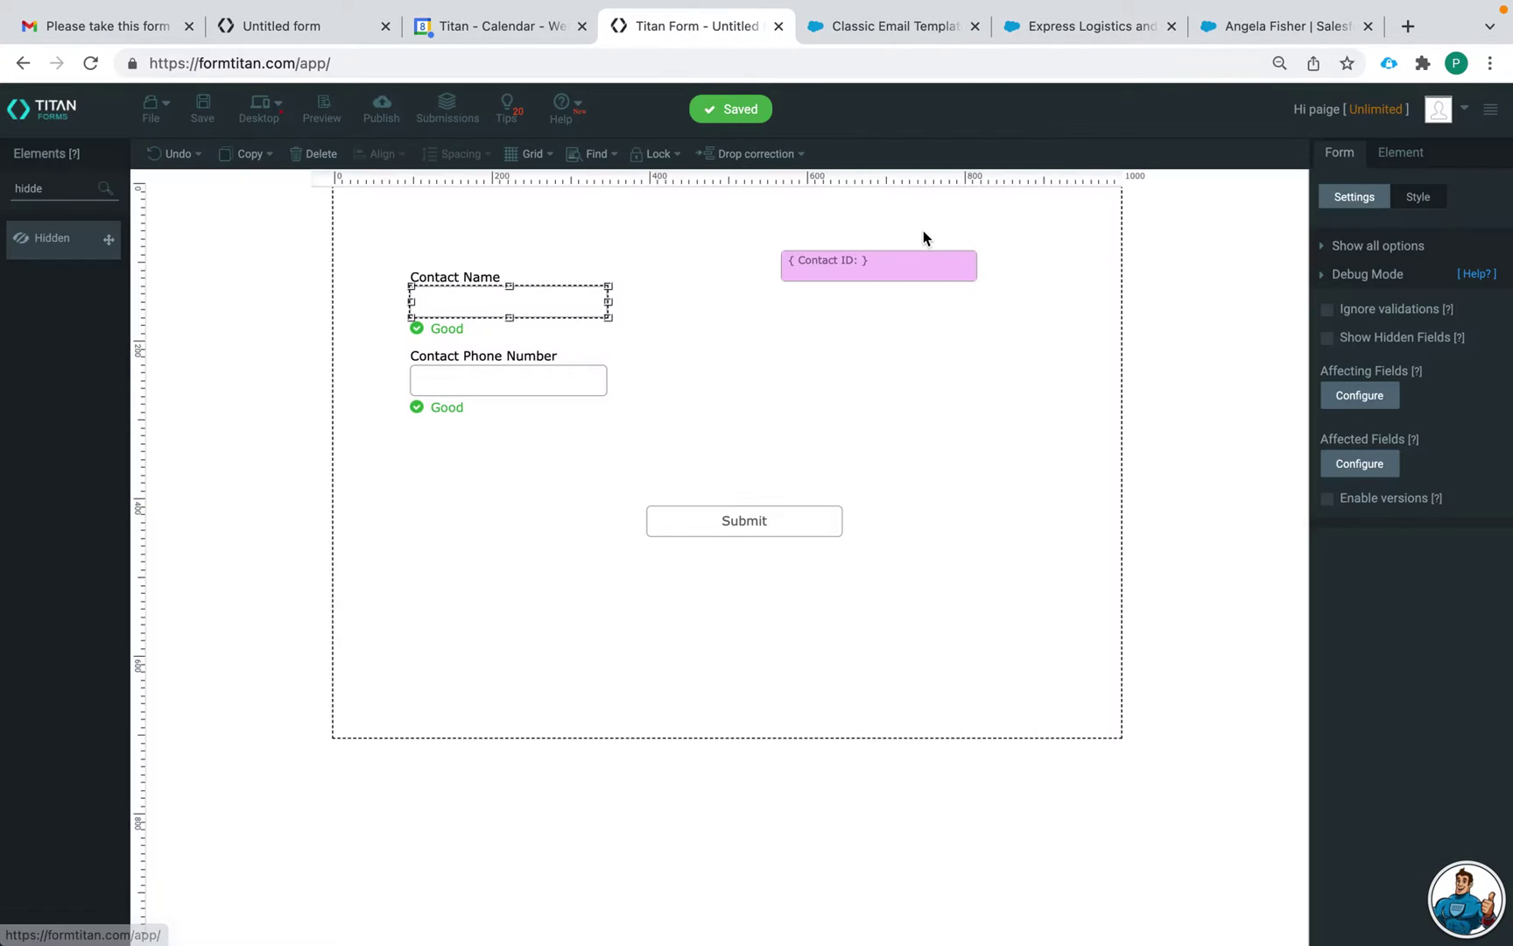
click(919, 273)
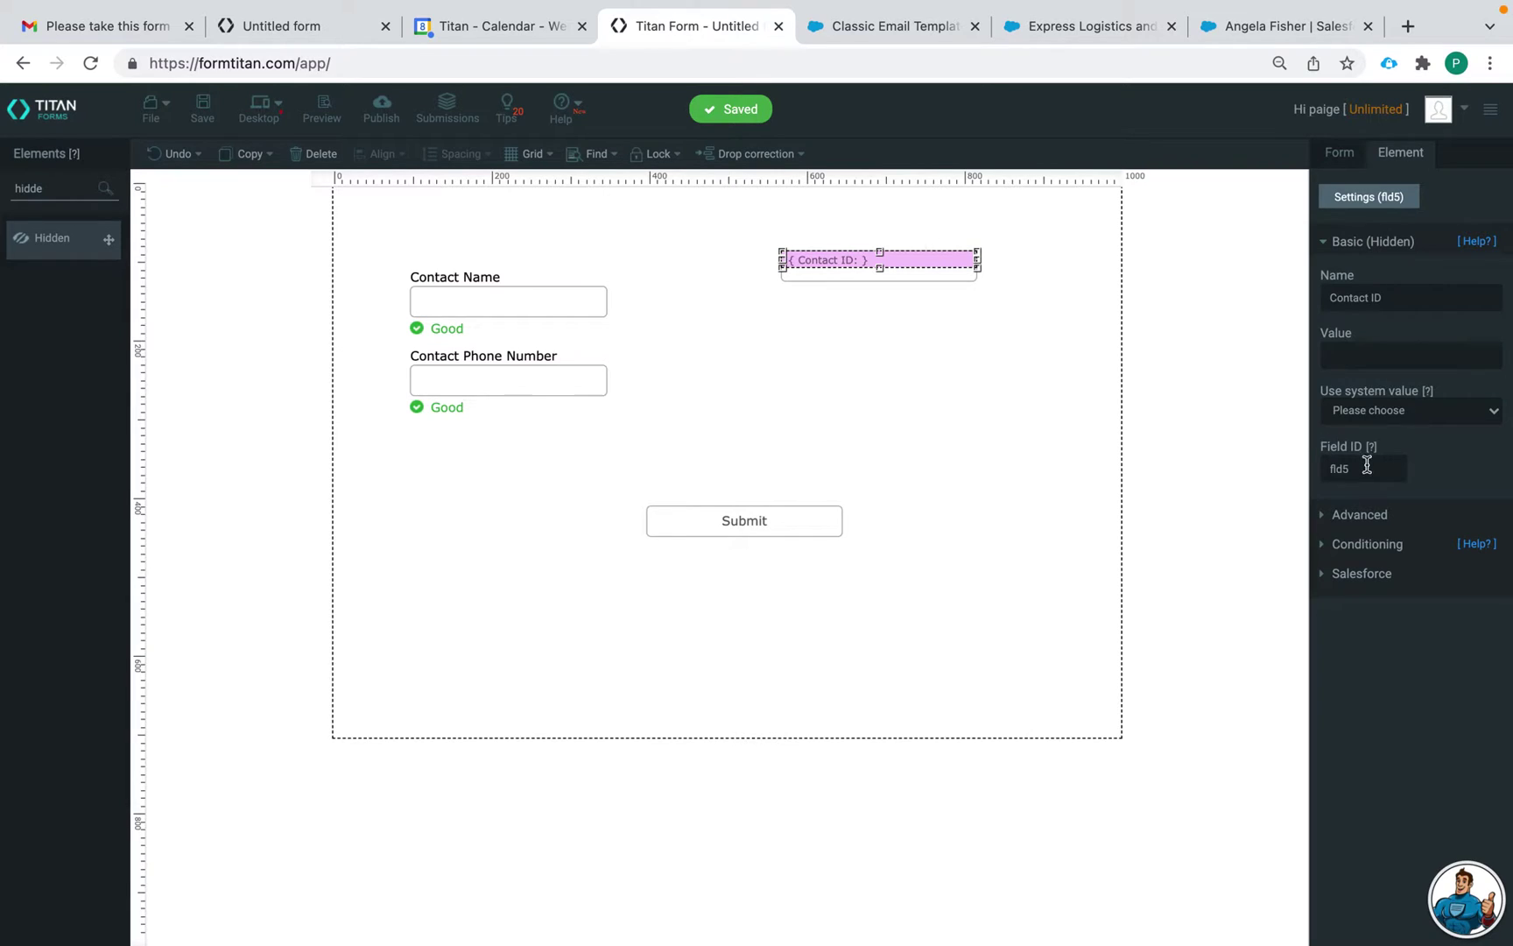
drag(1368, 468, 1306, 473)
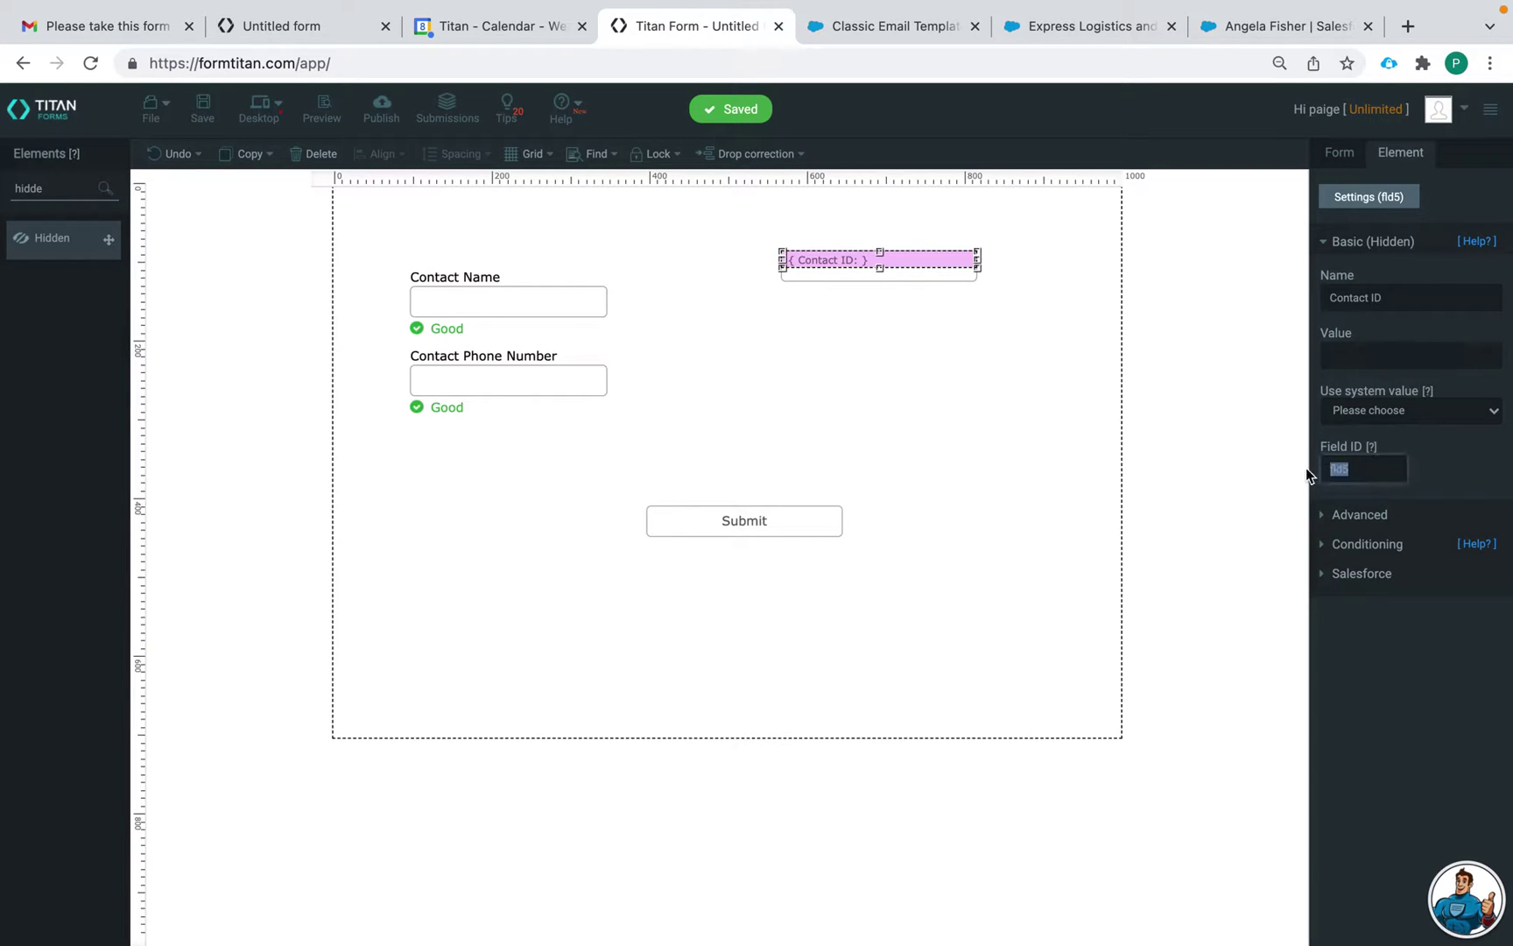
click(914, 342)
click(912, 264)
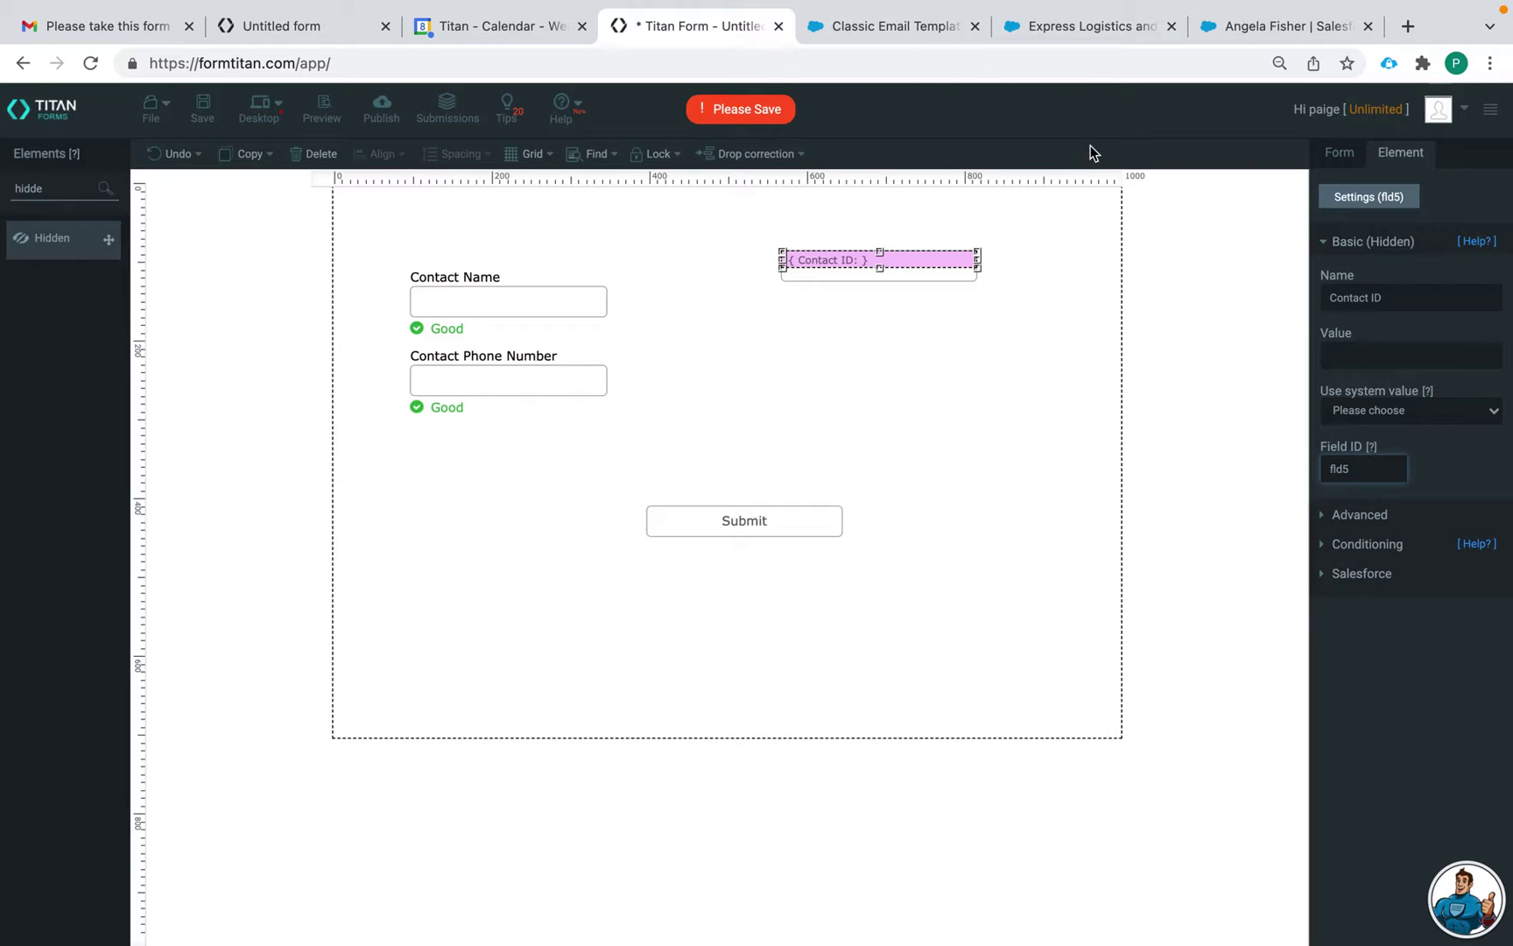
Insert the {!Contact.Id} merge field after fld5= in the template's form link.
click(909, 40)
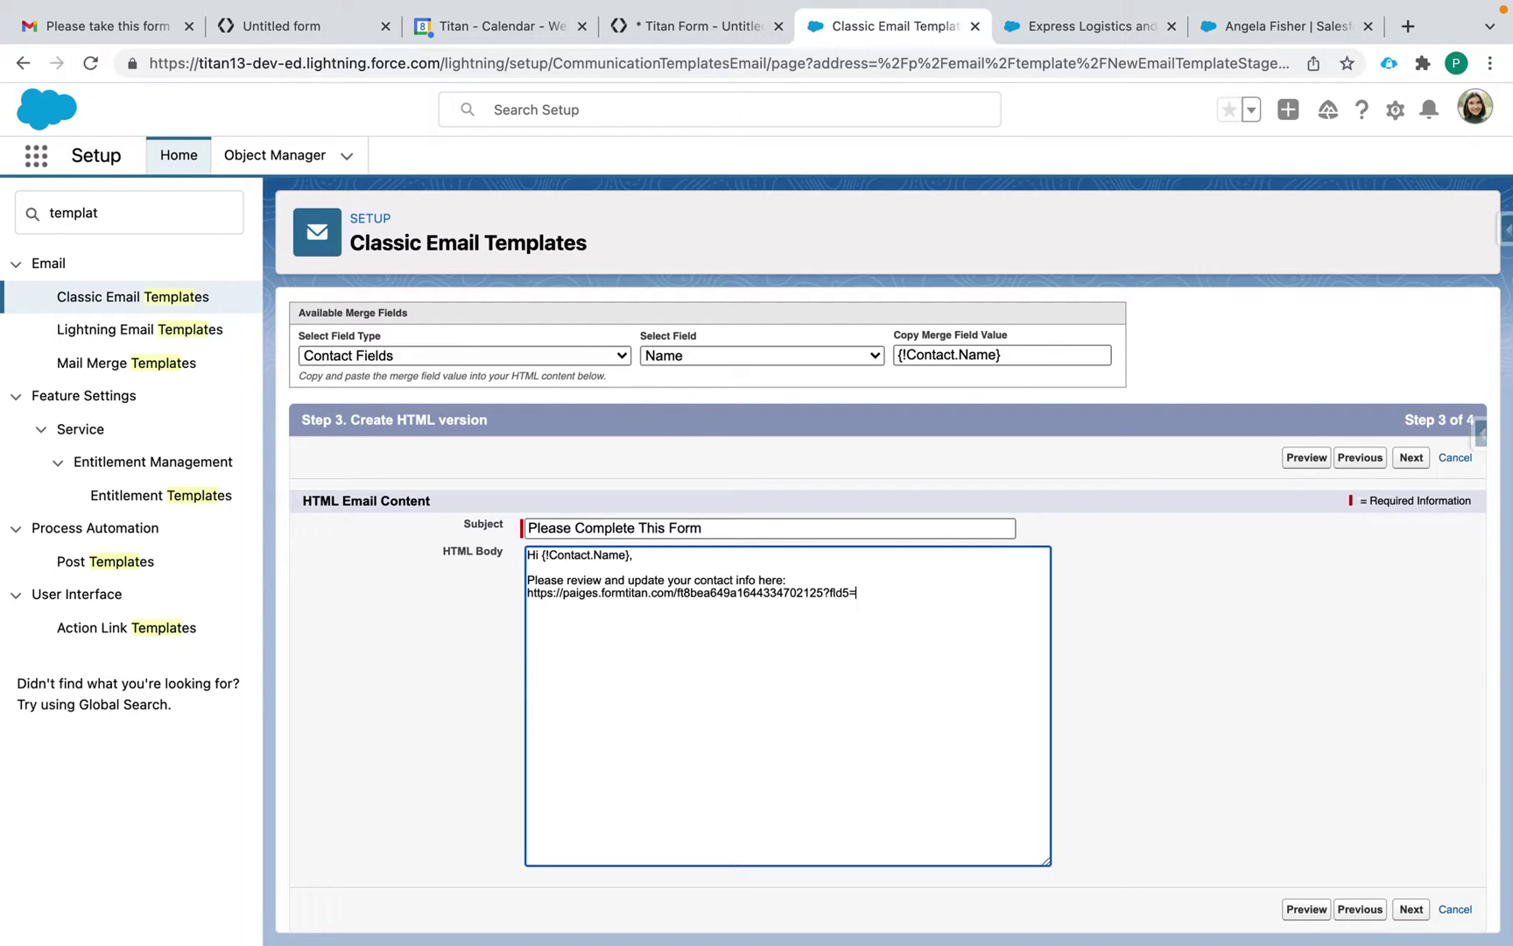
click(697, 355)
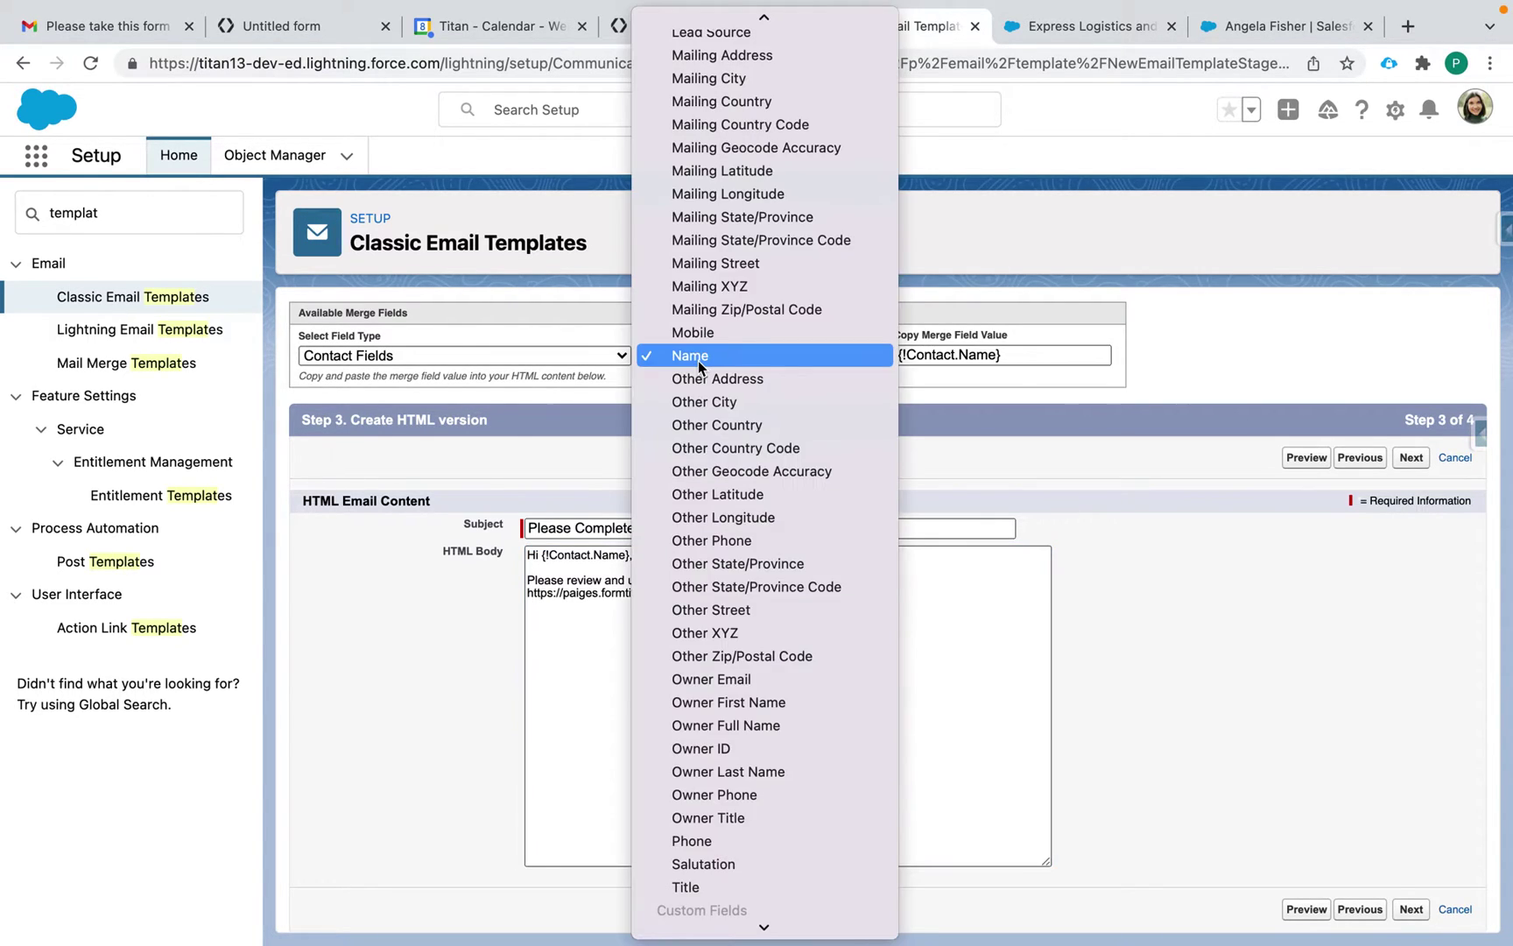
scroll(726, 199, up, 1)
scroll(726, 200, up, 10)
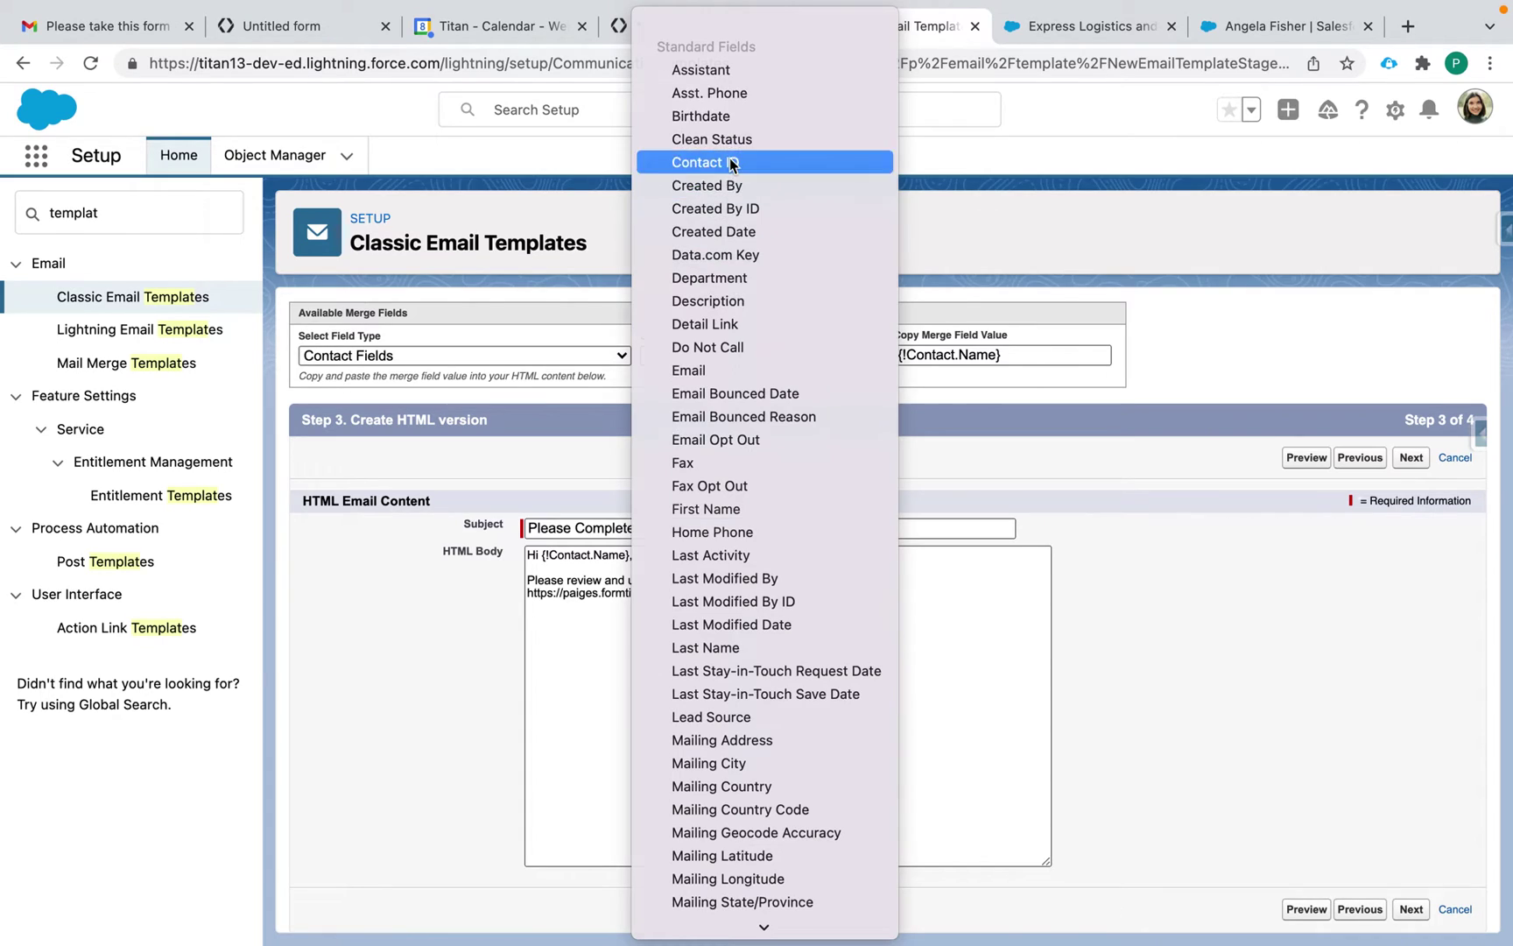
click(732, 159)
key(super+c)
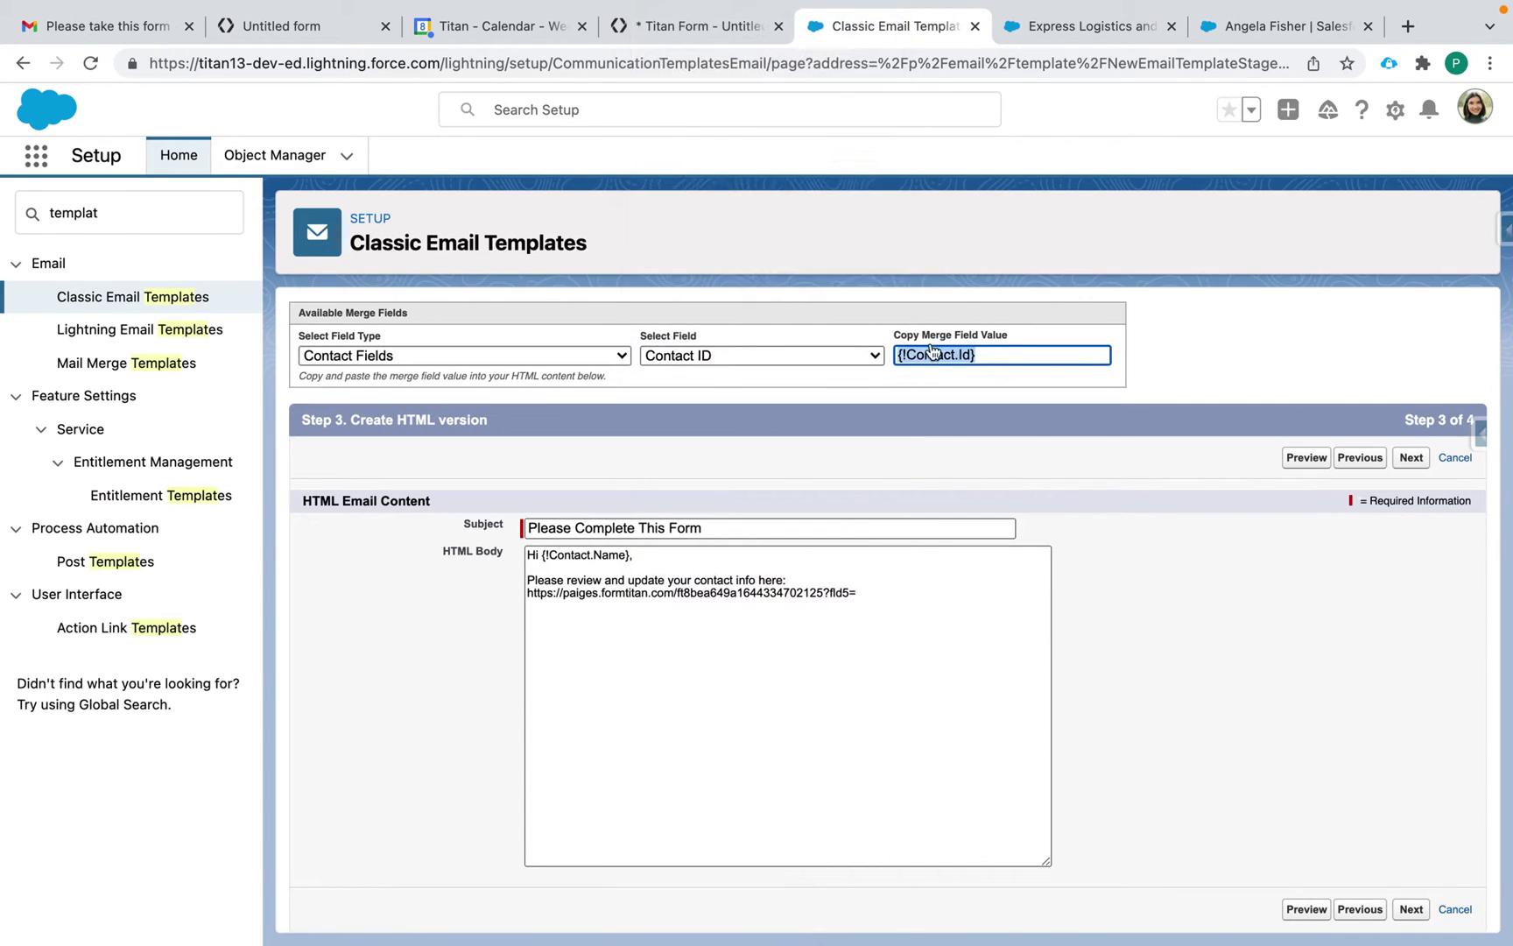
click(870, 587)
key(super+v)
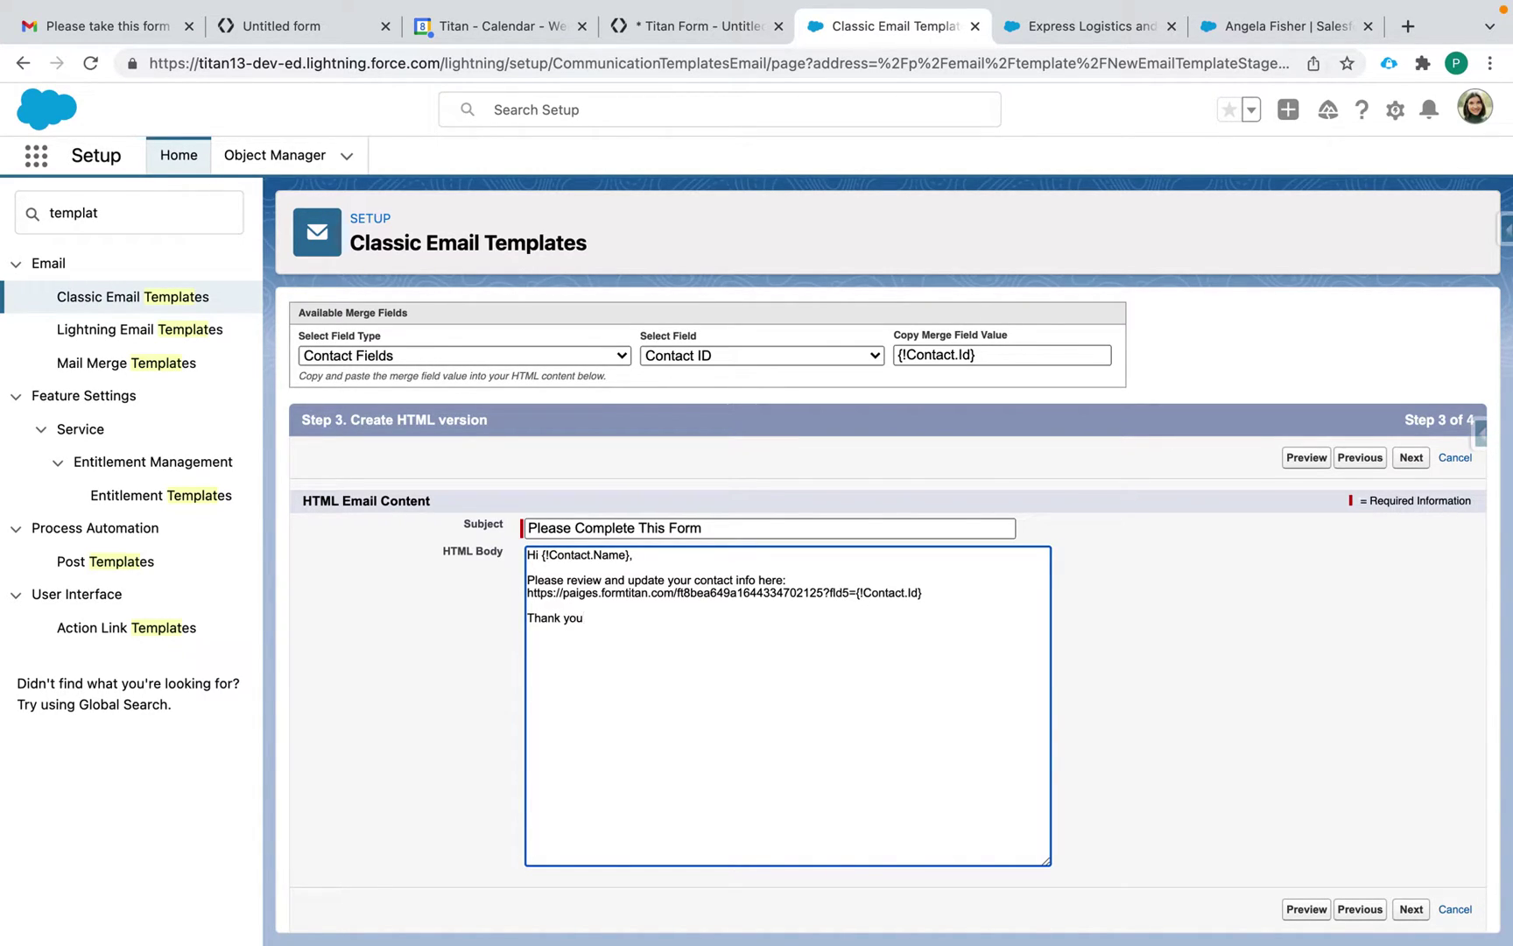
scroll(1000, 651, down, 1)
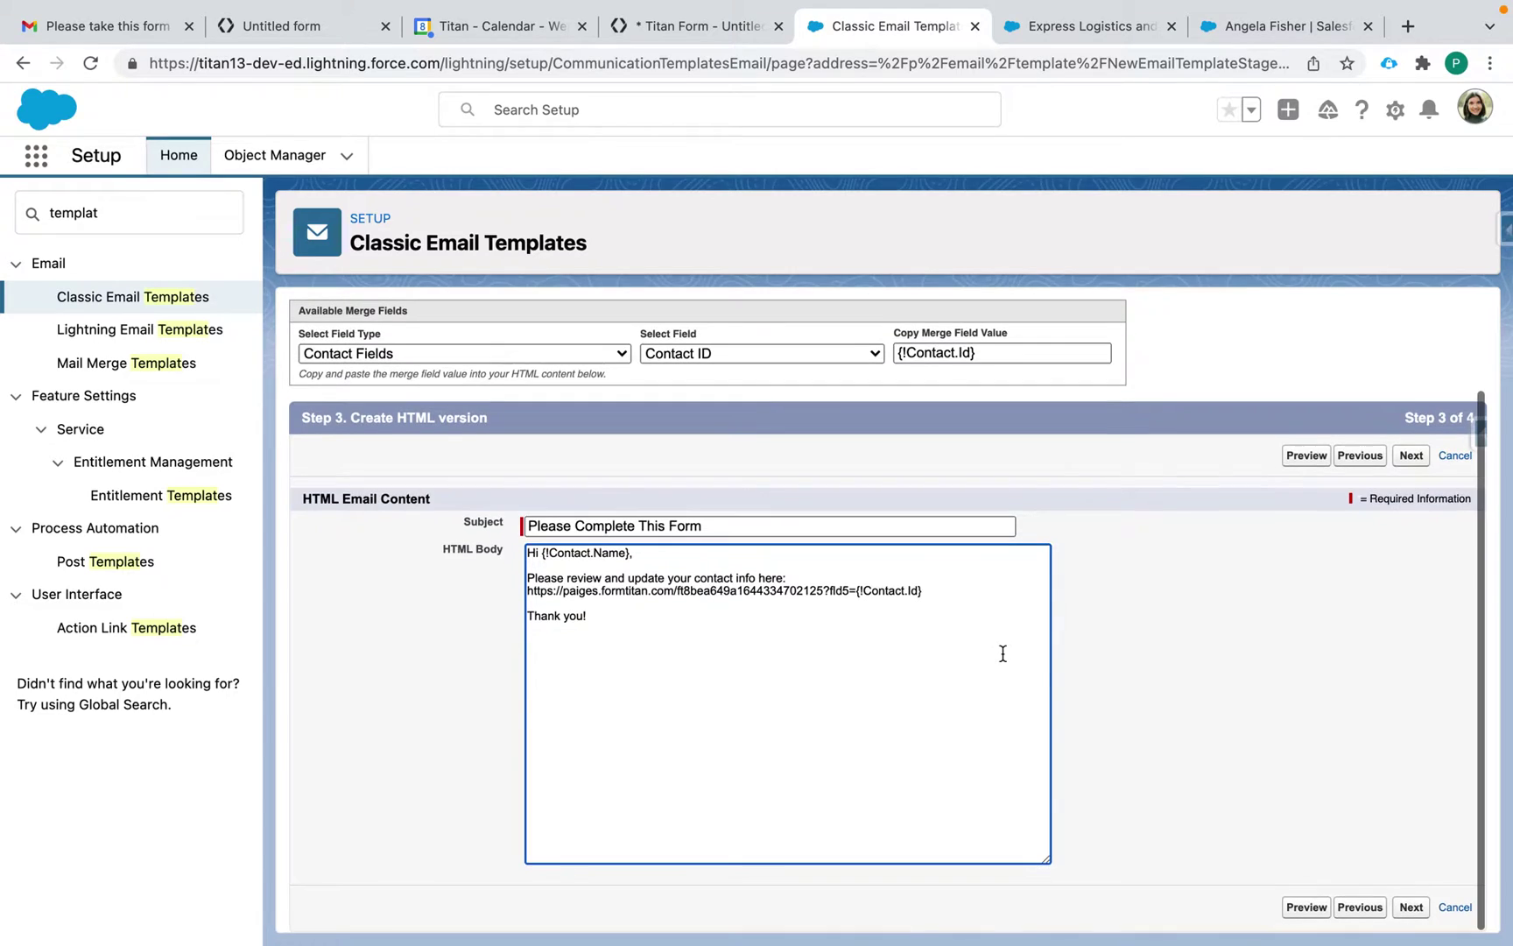
Copy the HTML content into the text-only version and save the Contact Form Email template.
click(1411, 908)
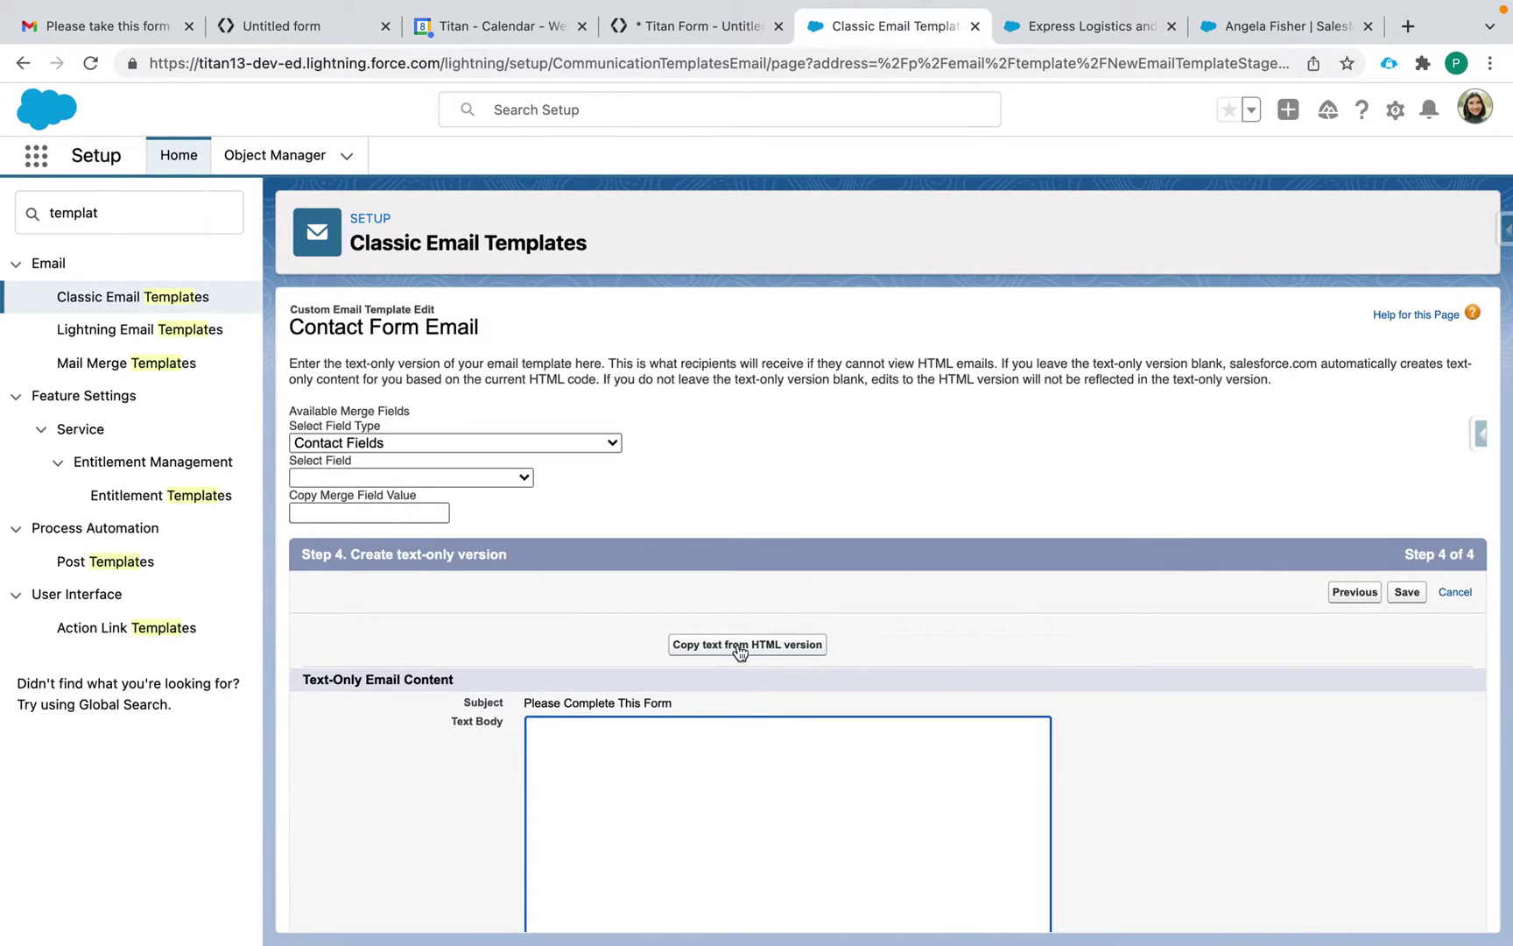
click(741, 645)
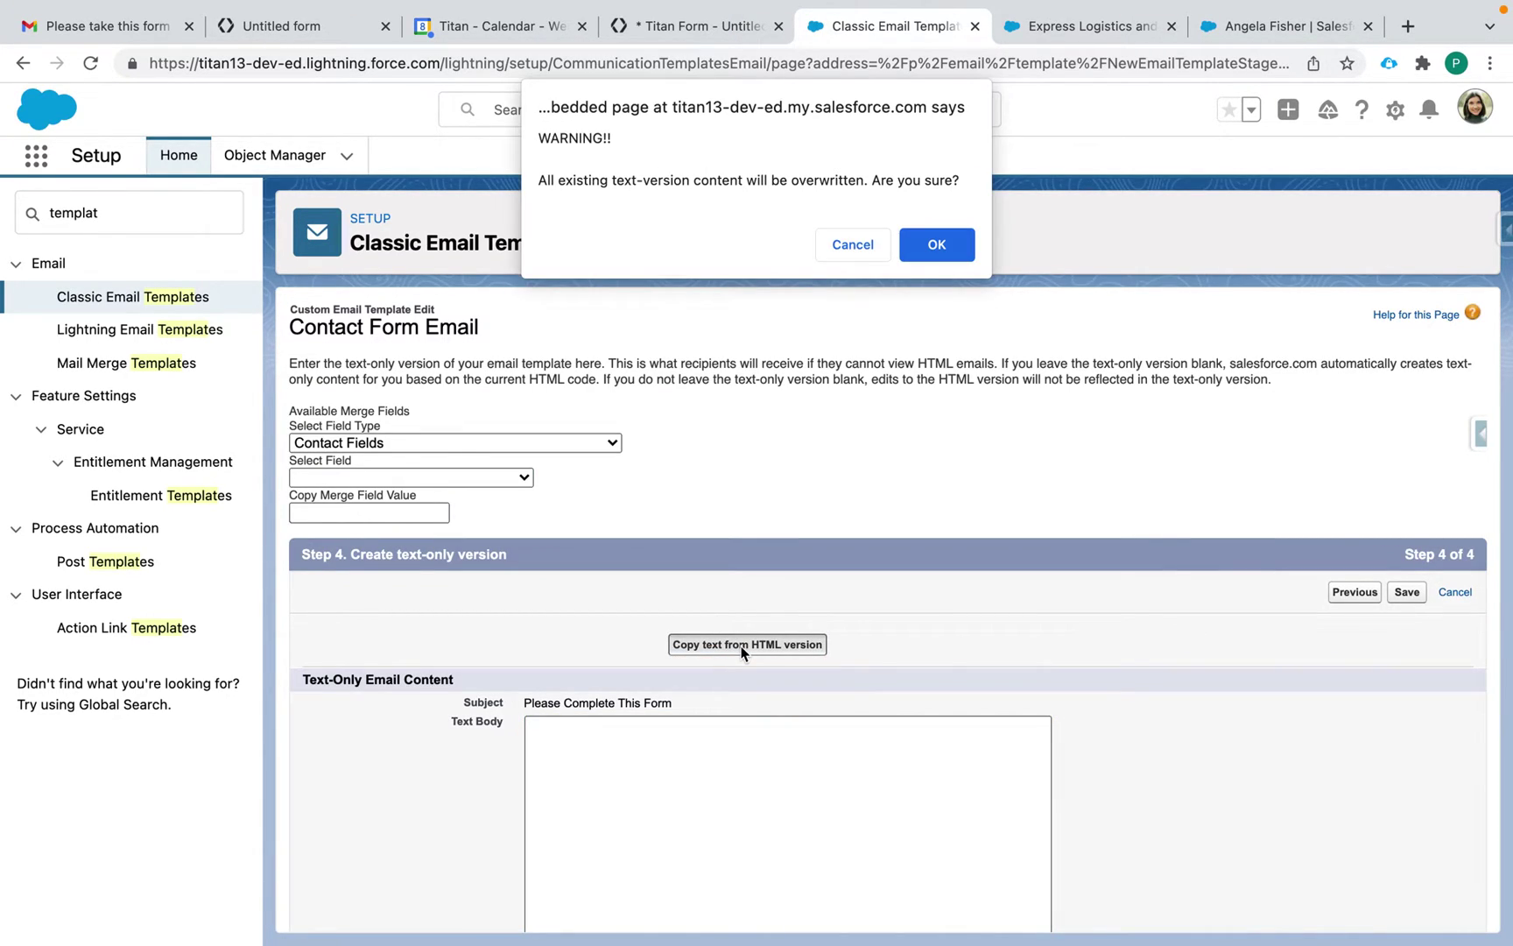
click(933, 254)
scroll(1104, 639, down, 3)
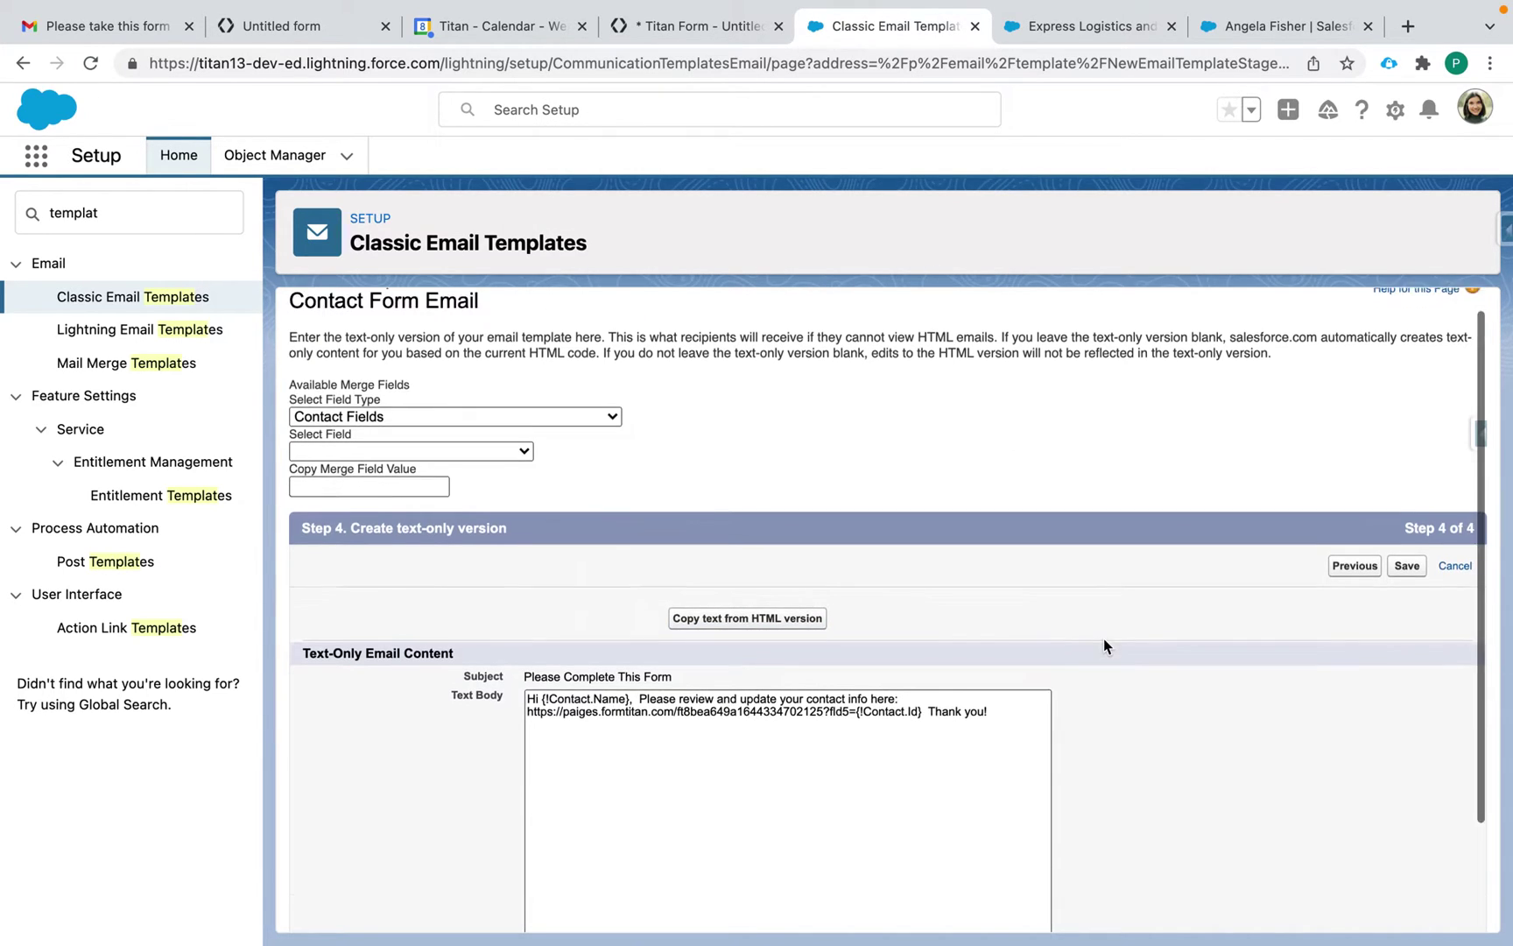
click(1408, 908)
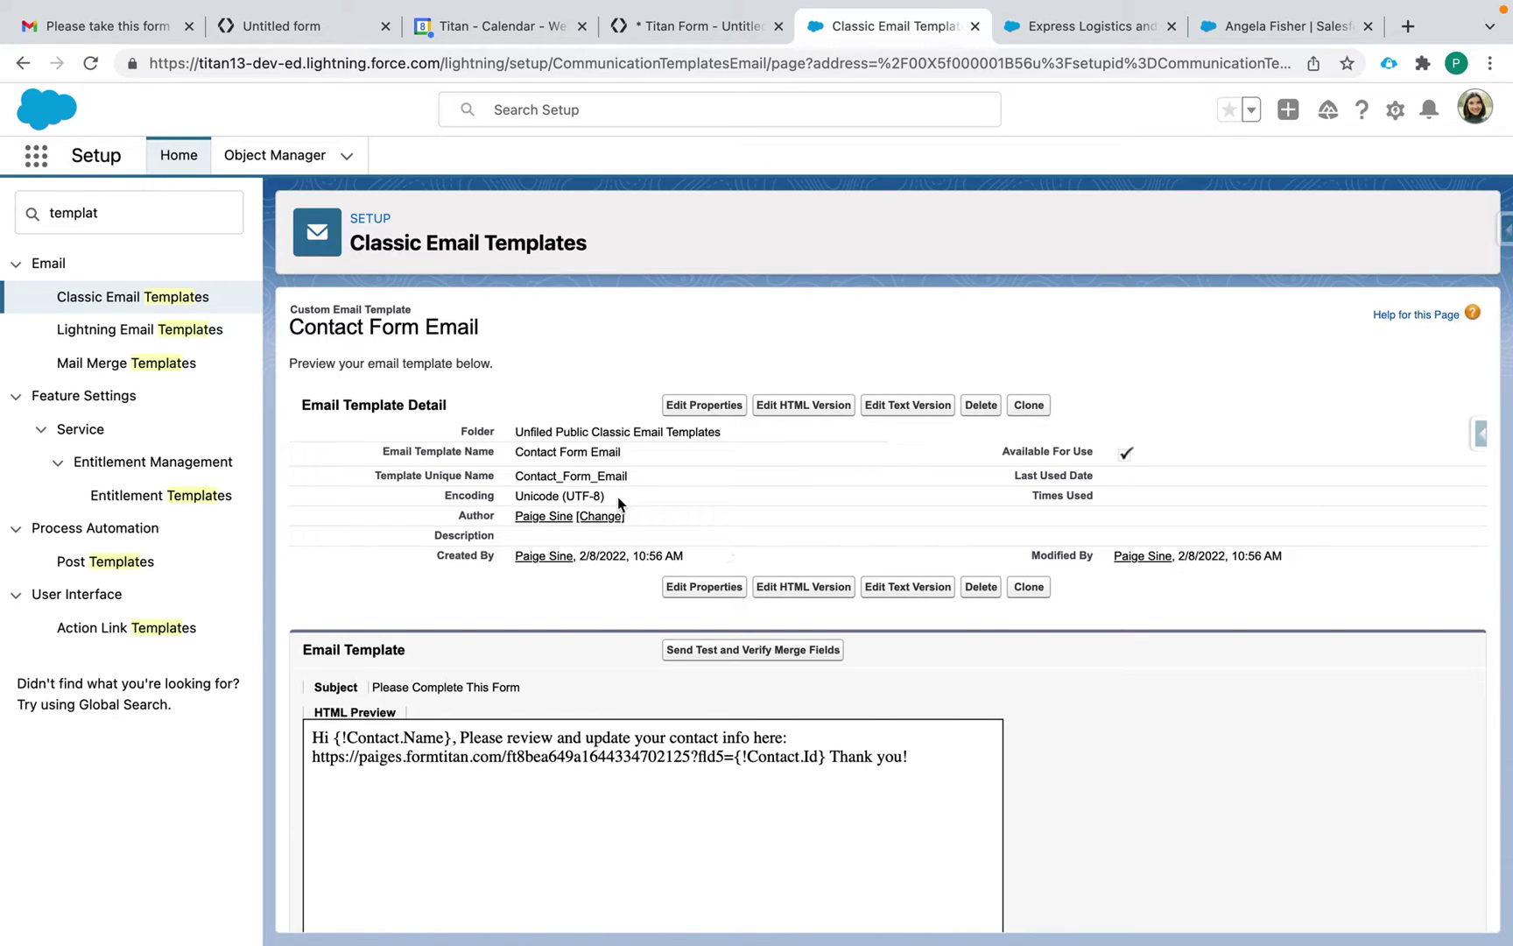
scroll(617, 496, down, 5)
scroll(617, 497, up, 5)
Reload the contact record and send the contact an email from the new Contact Form Email template.
click(1285, 26)
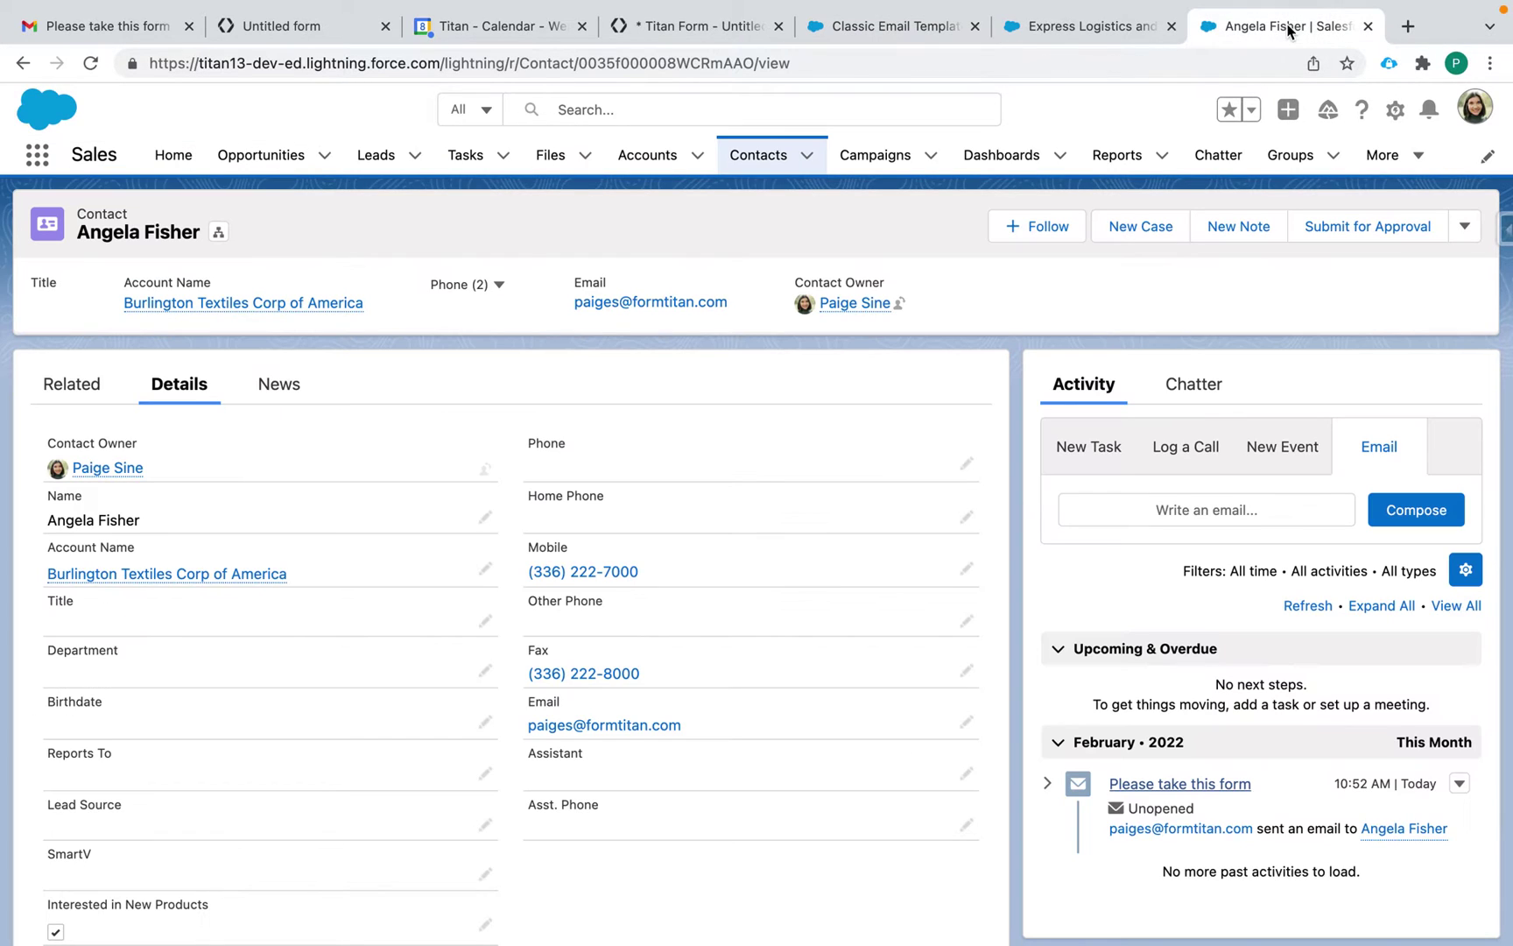
click(89, 66)
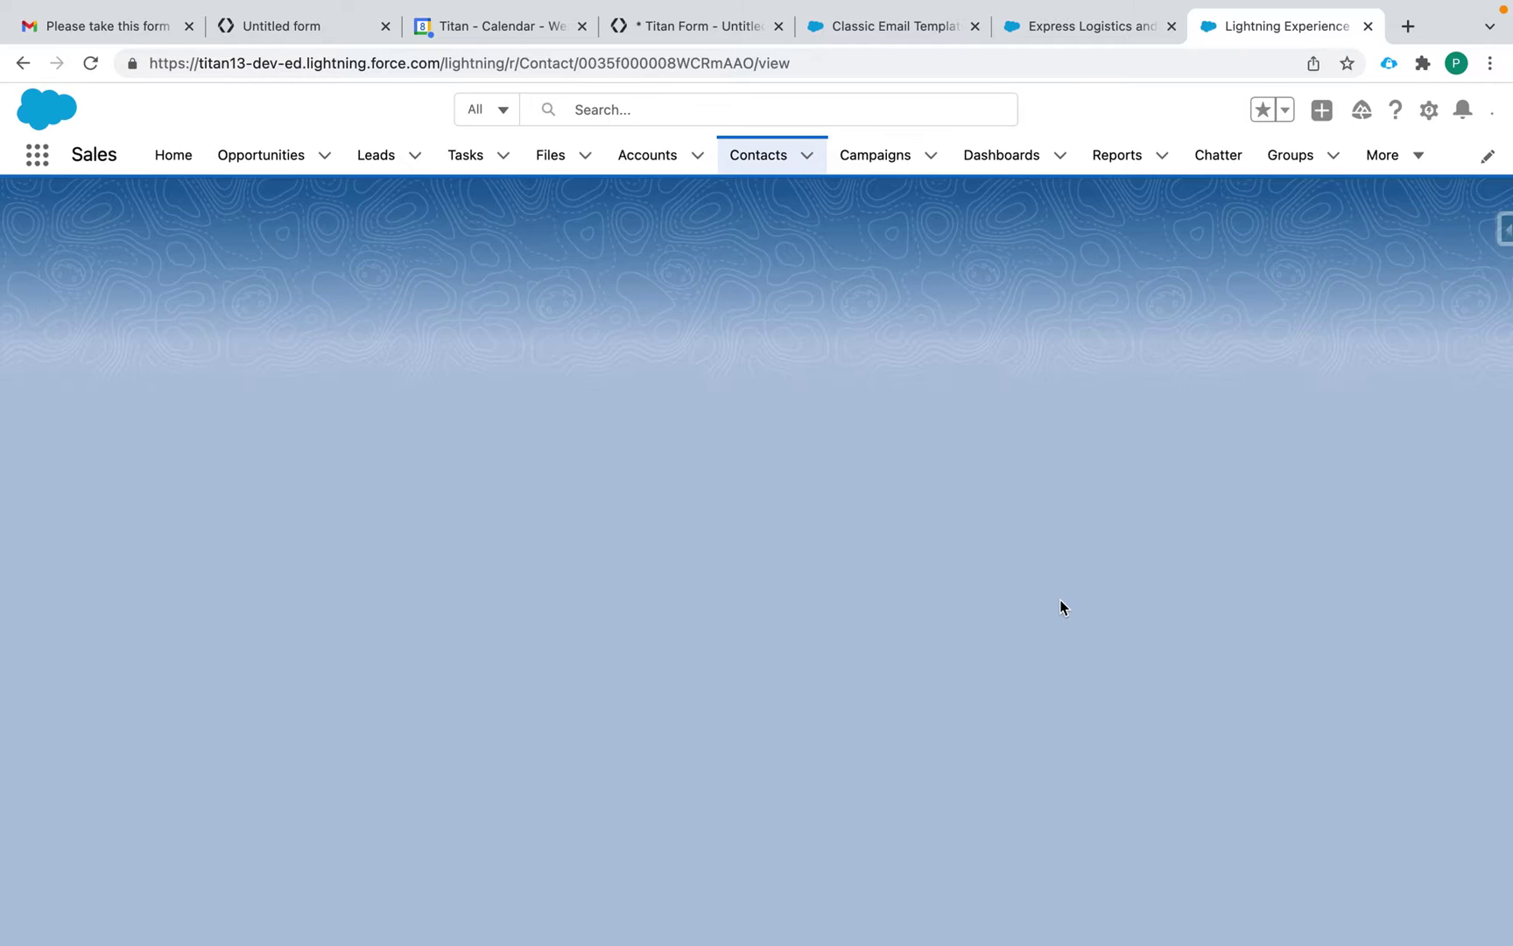
scroll(1063, 604, down, 1)
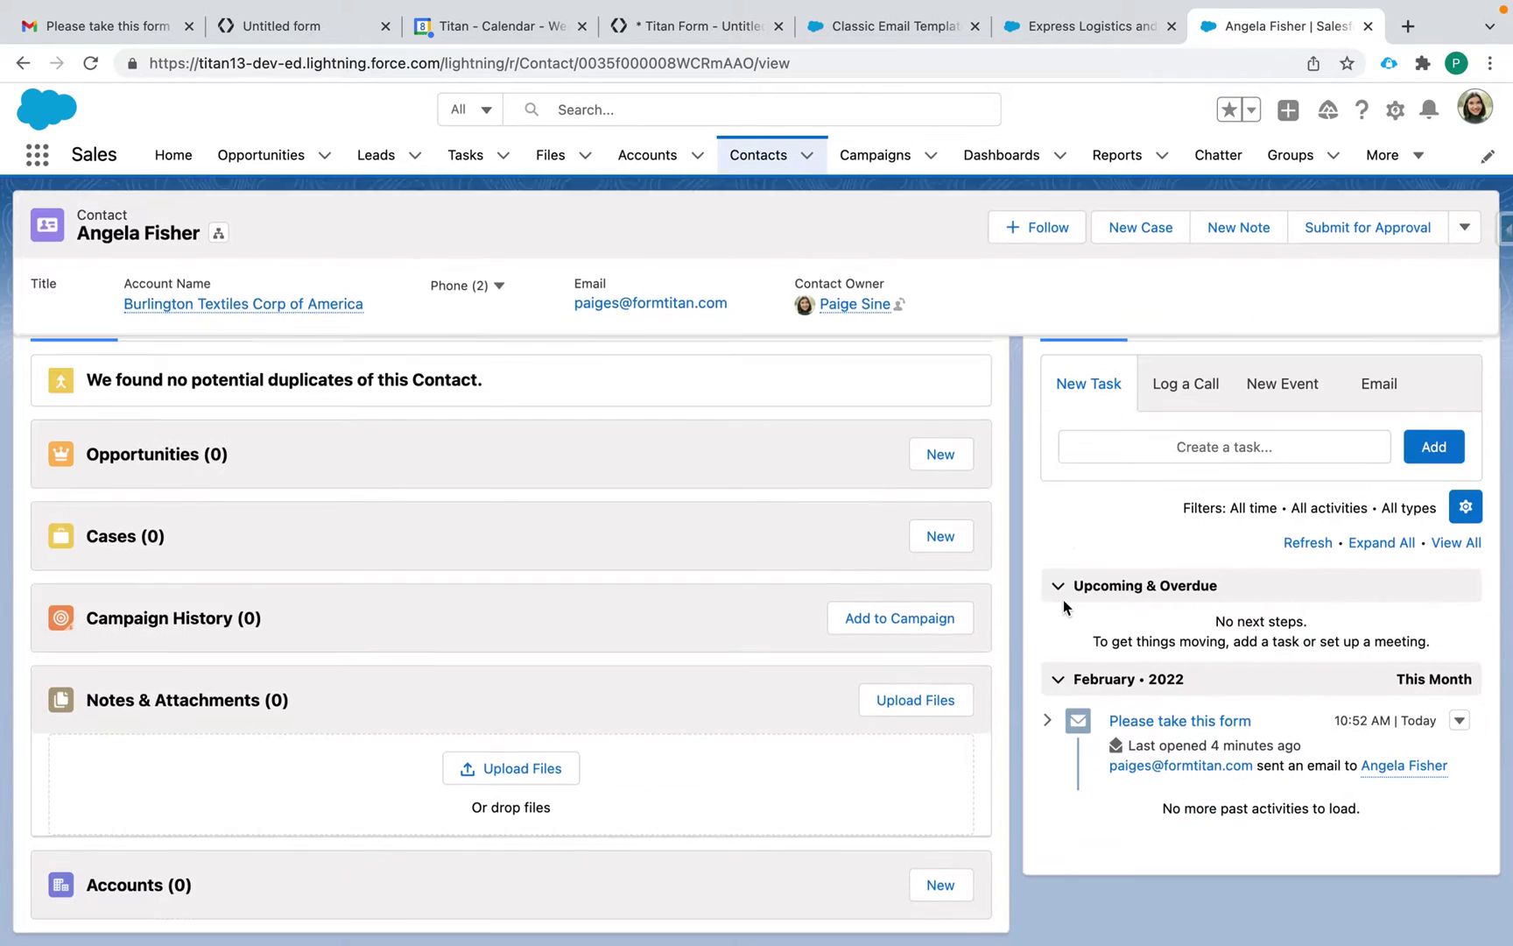
click(1372, 402)
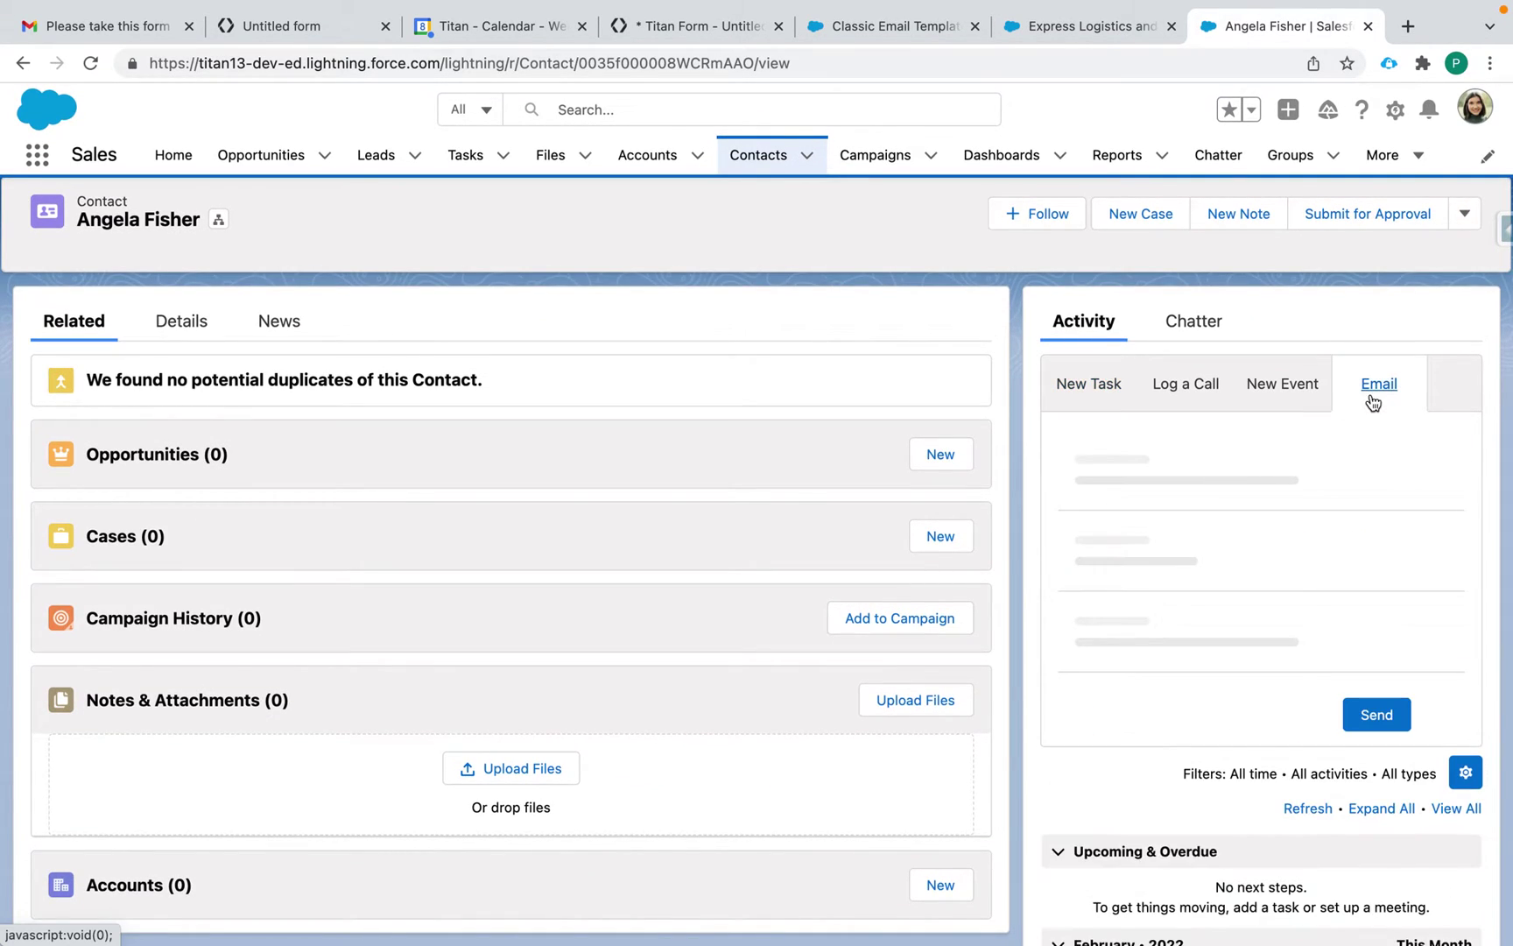
scroll(1221, 793, down, 3)
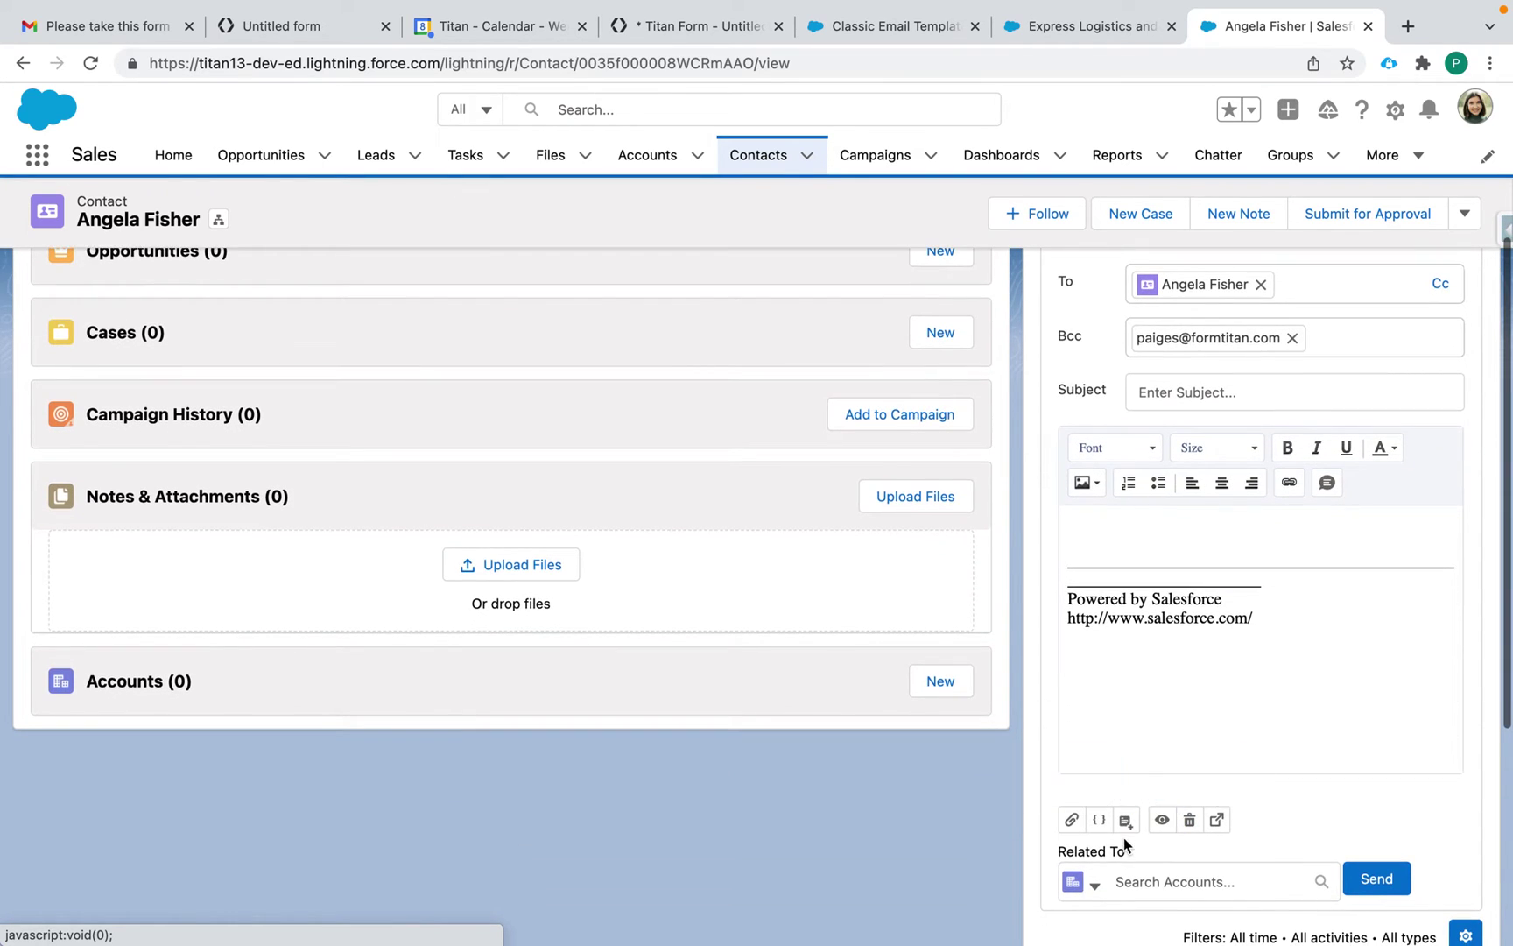
click(1126, 820)
click(1159, 689)
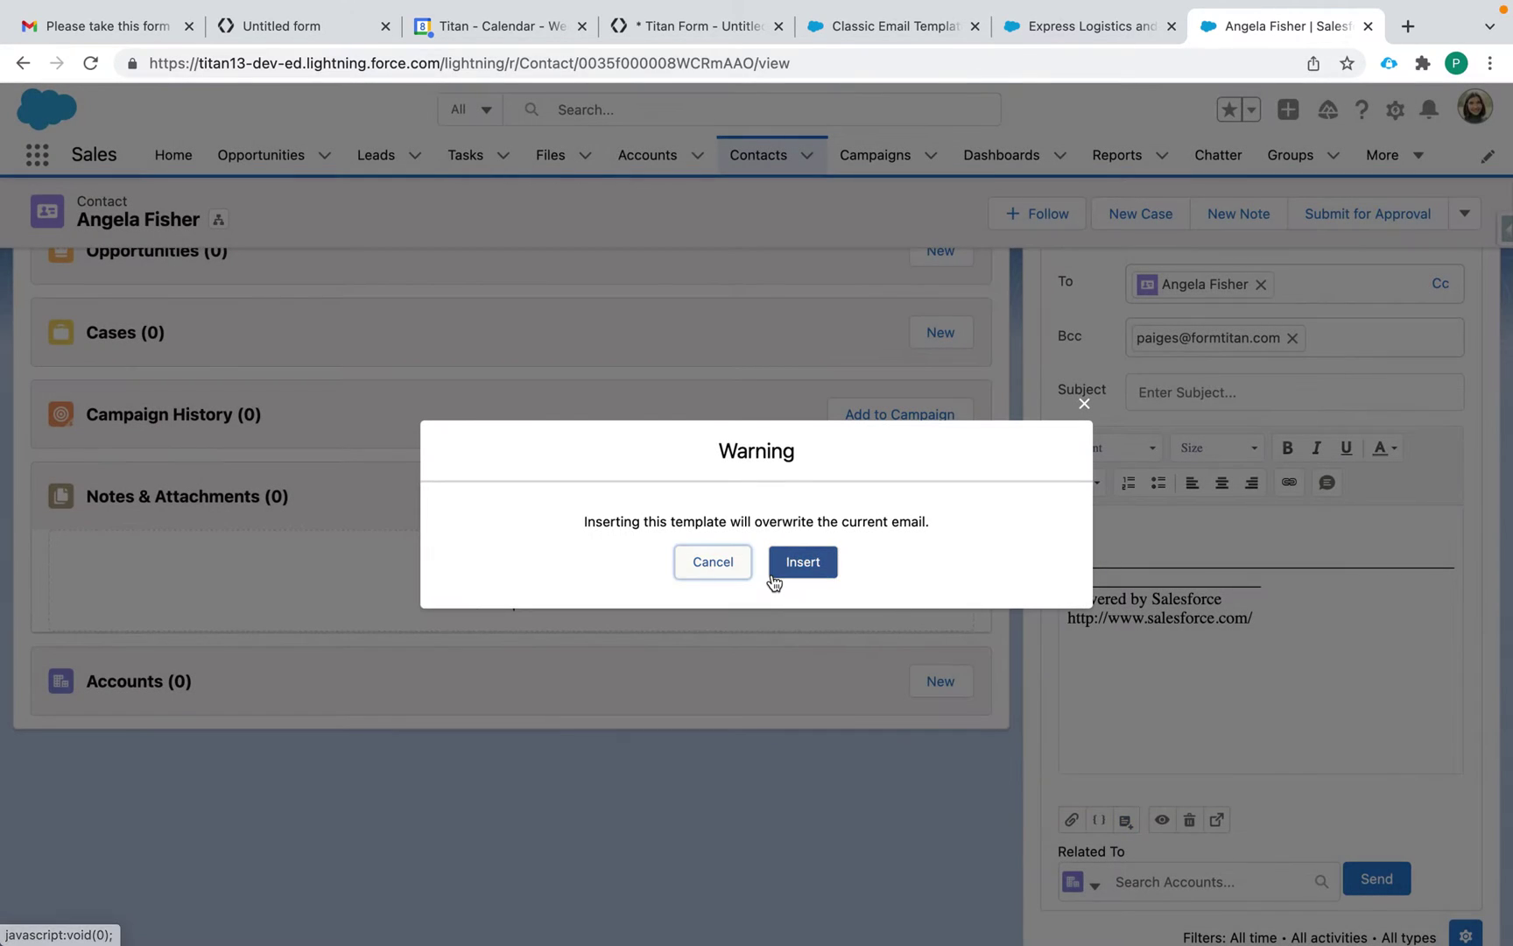
click(802, 562)
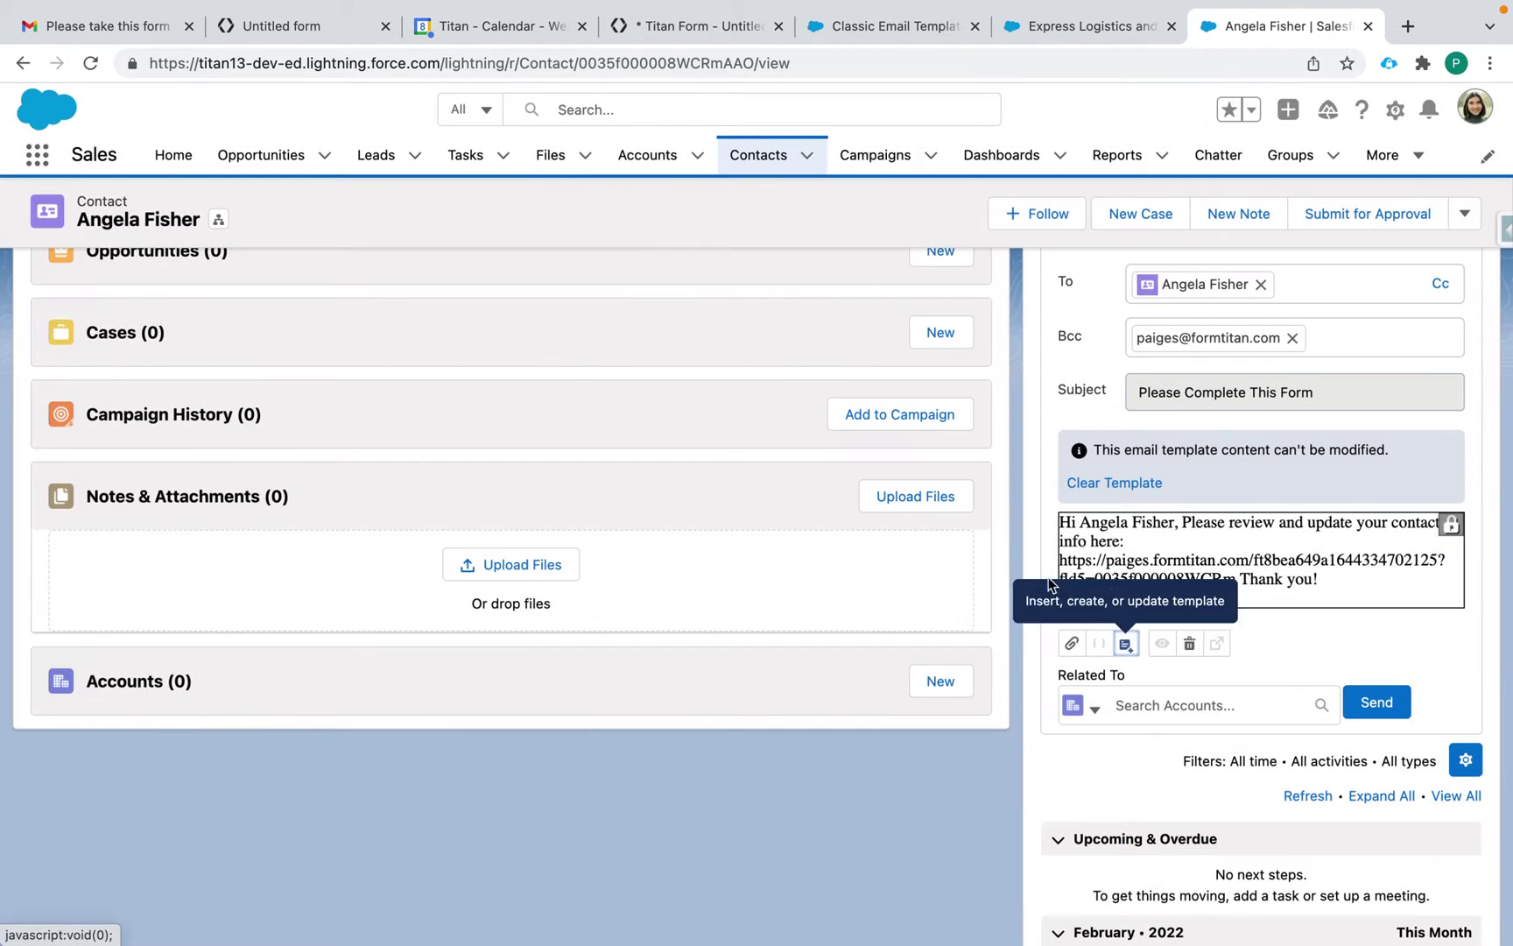
click(1382, 704)
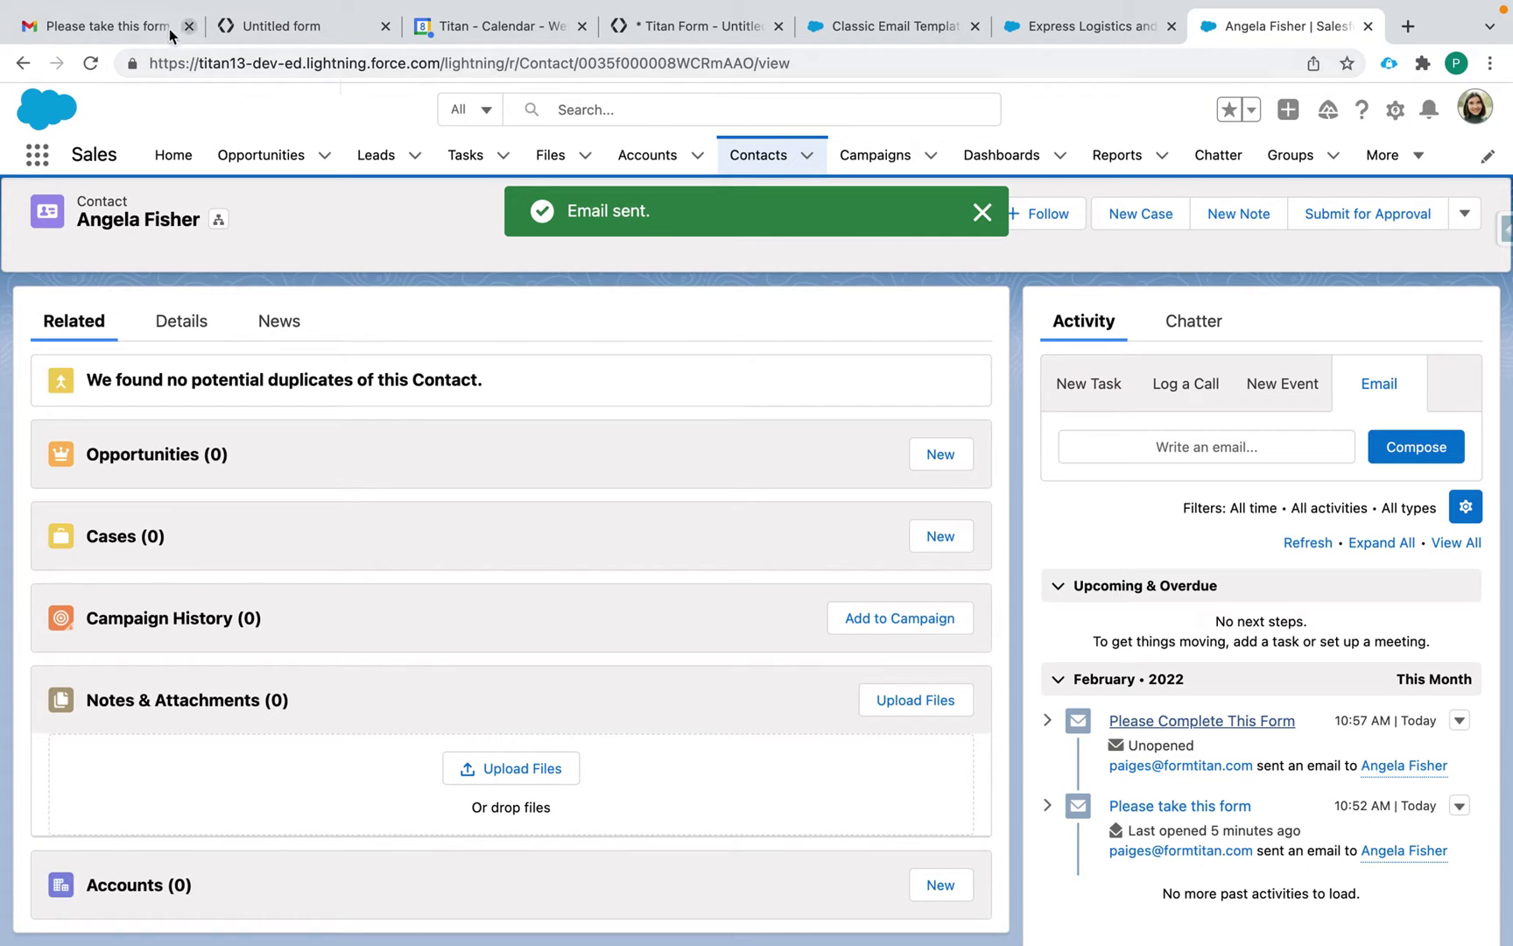
In Gmail, open the Please Complete This Form email and check its FormTitan link opens a prefilled form.
click(132, 26)
click(169, 277)
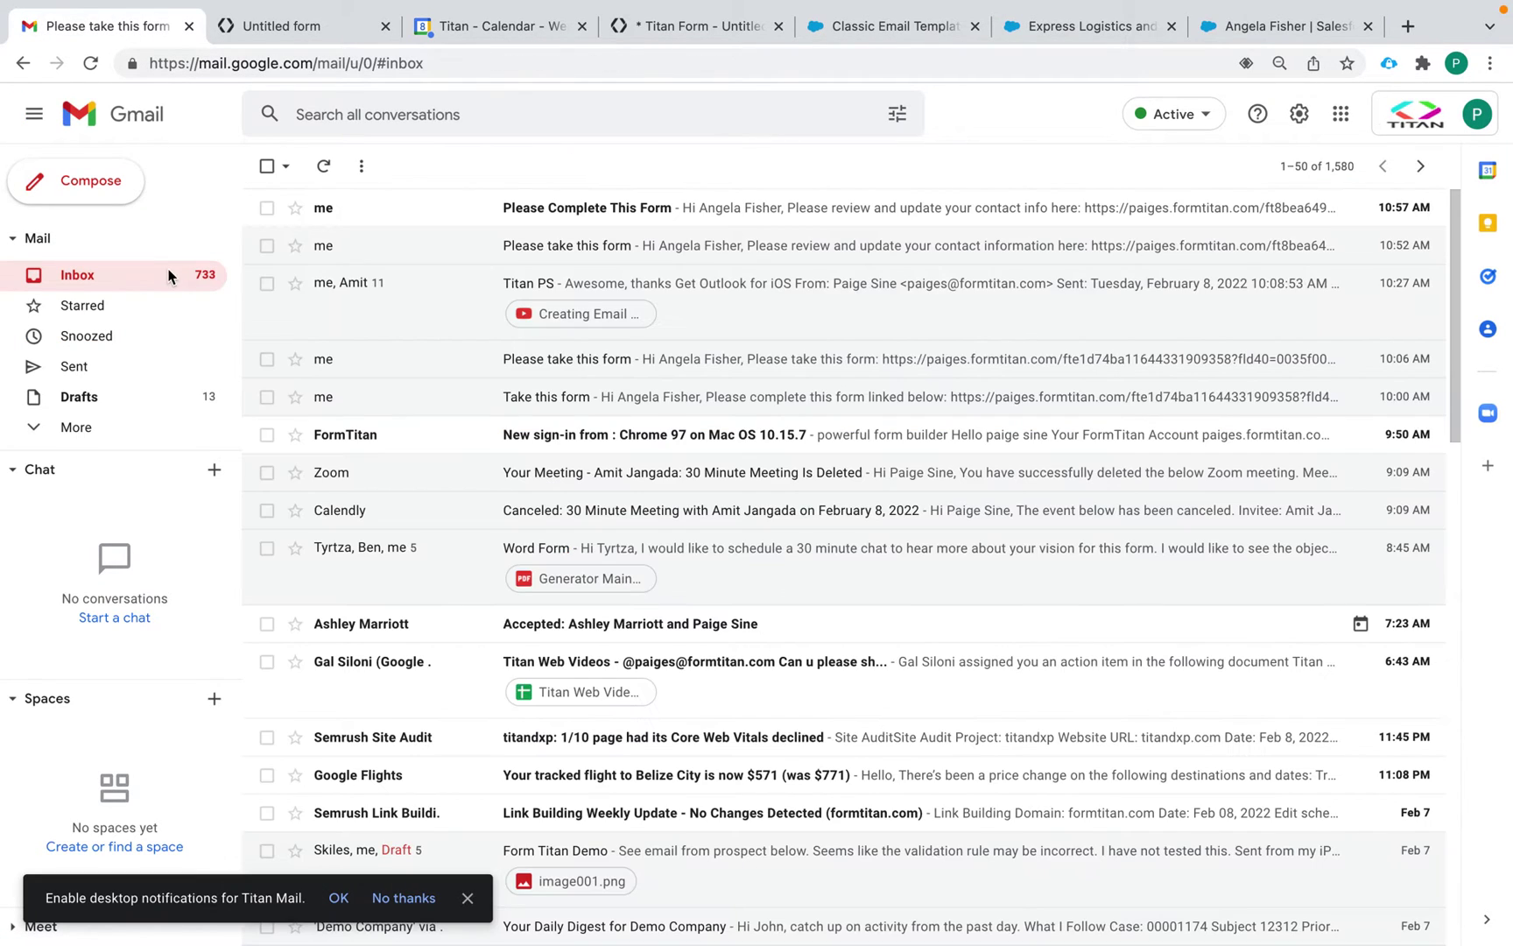
click(548, 223)
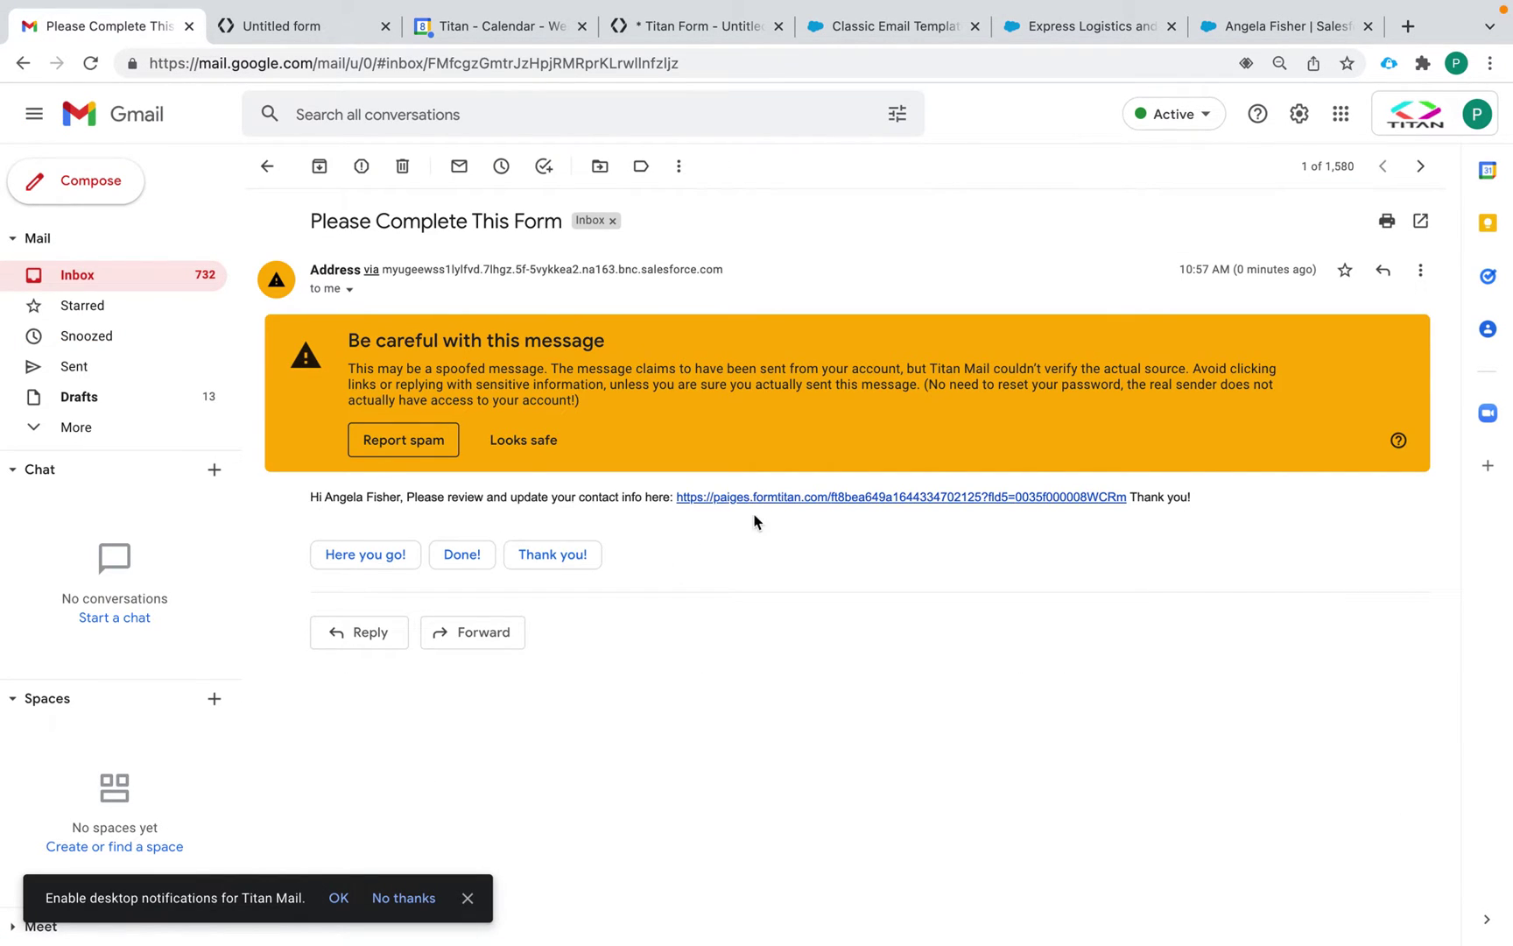
click(773, 498)
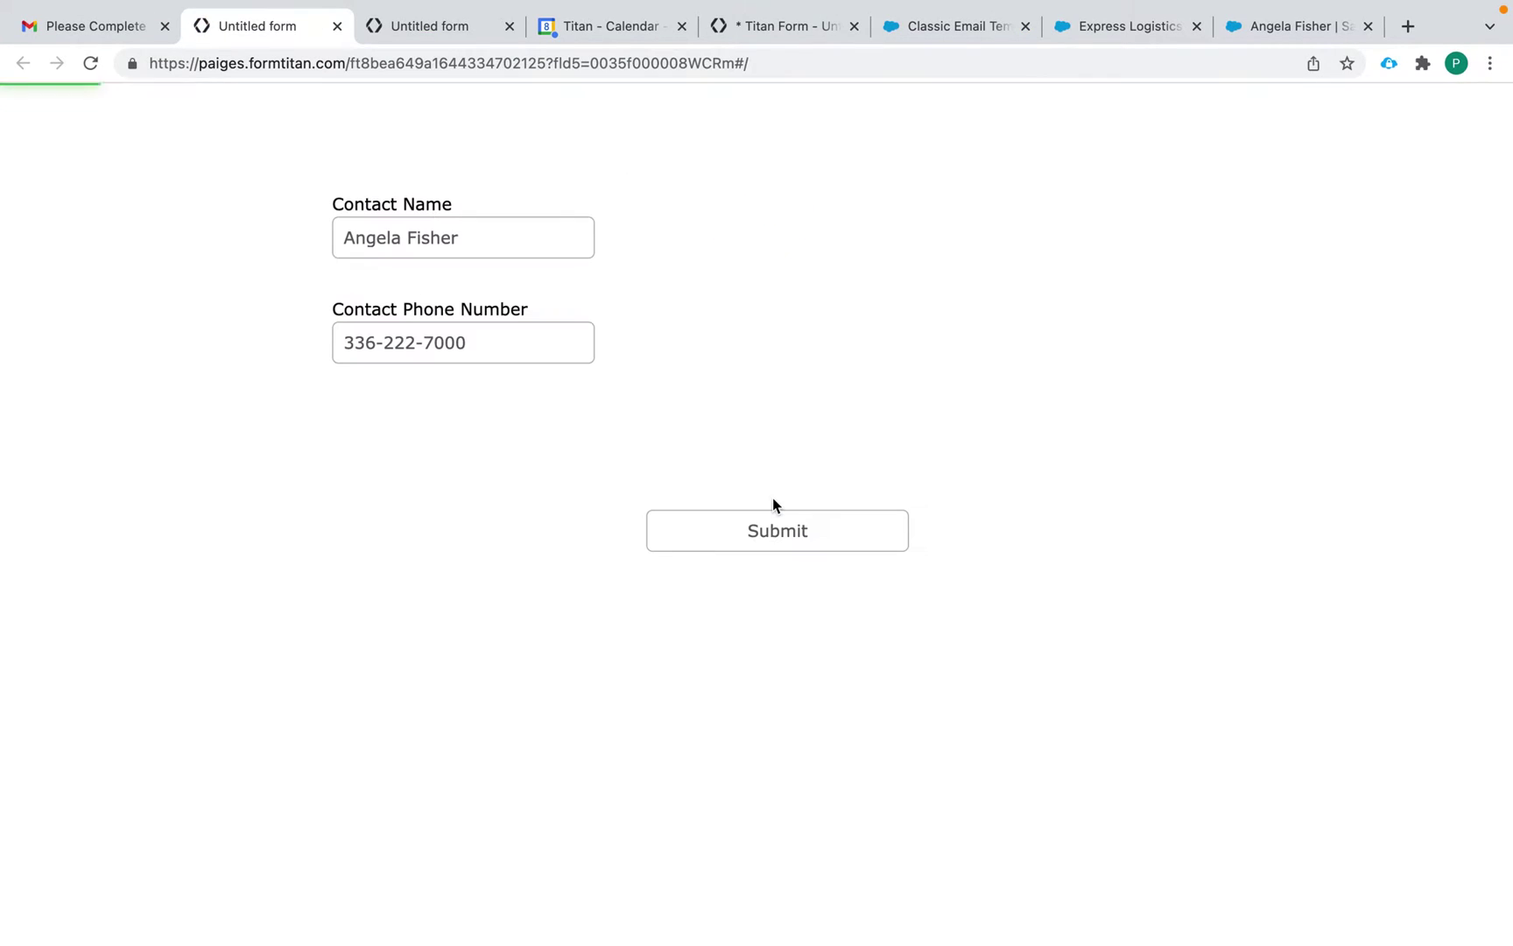
click(337, 26)
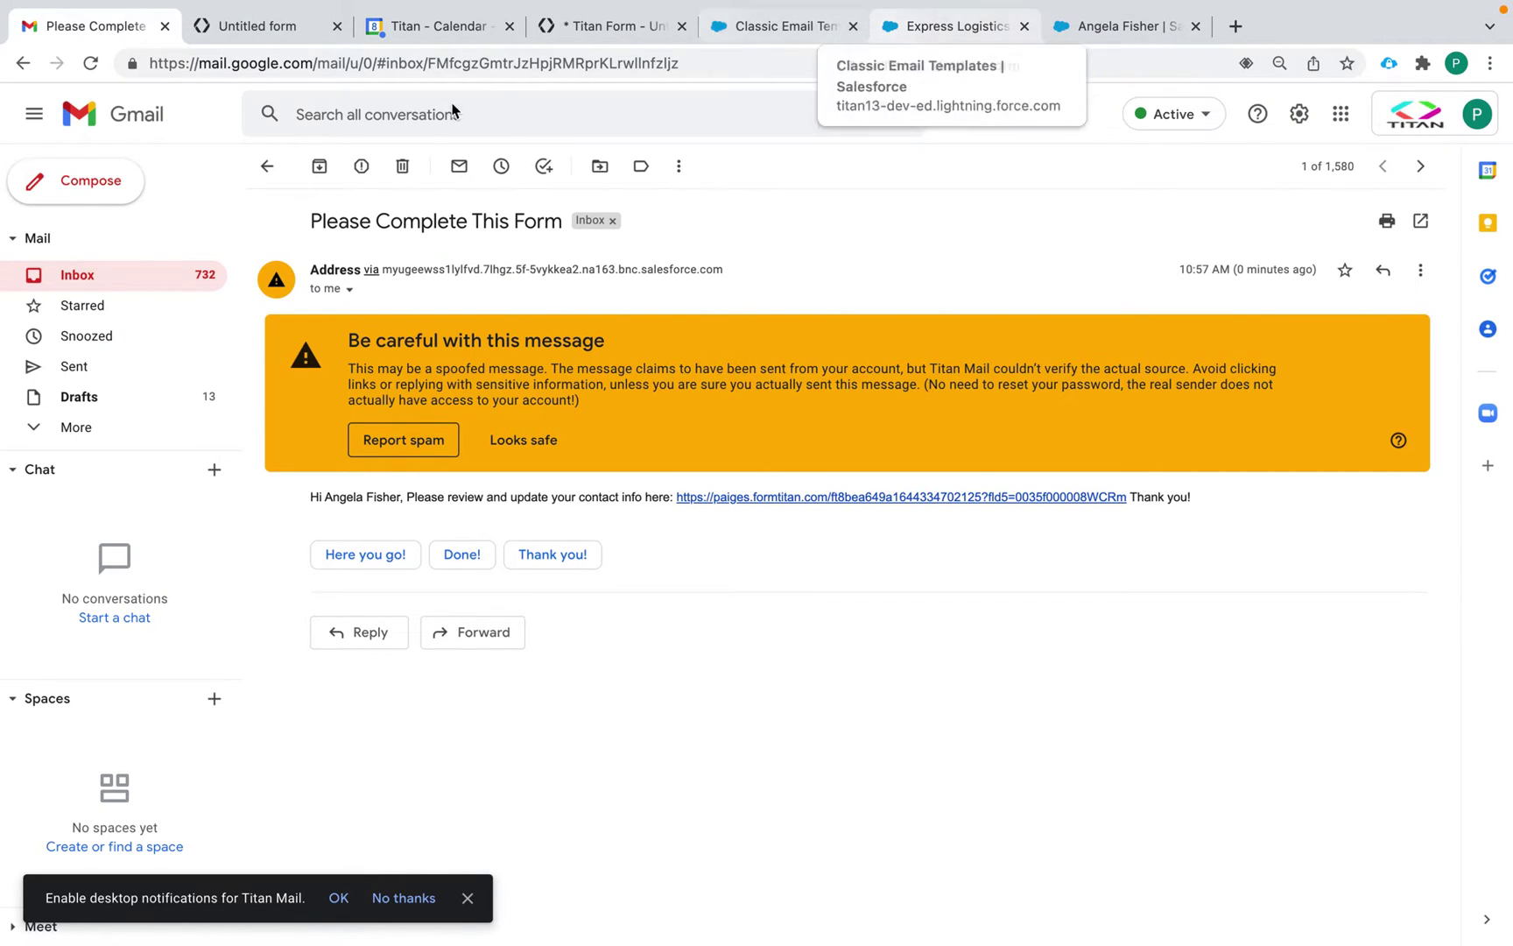
Leave the unsaved FormTitan form editor and return to the projects Dashboard.
click(708, 31)
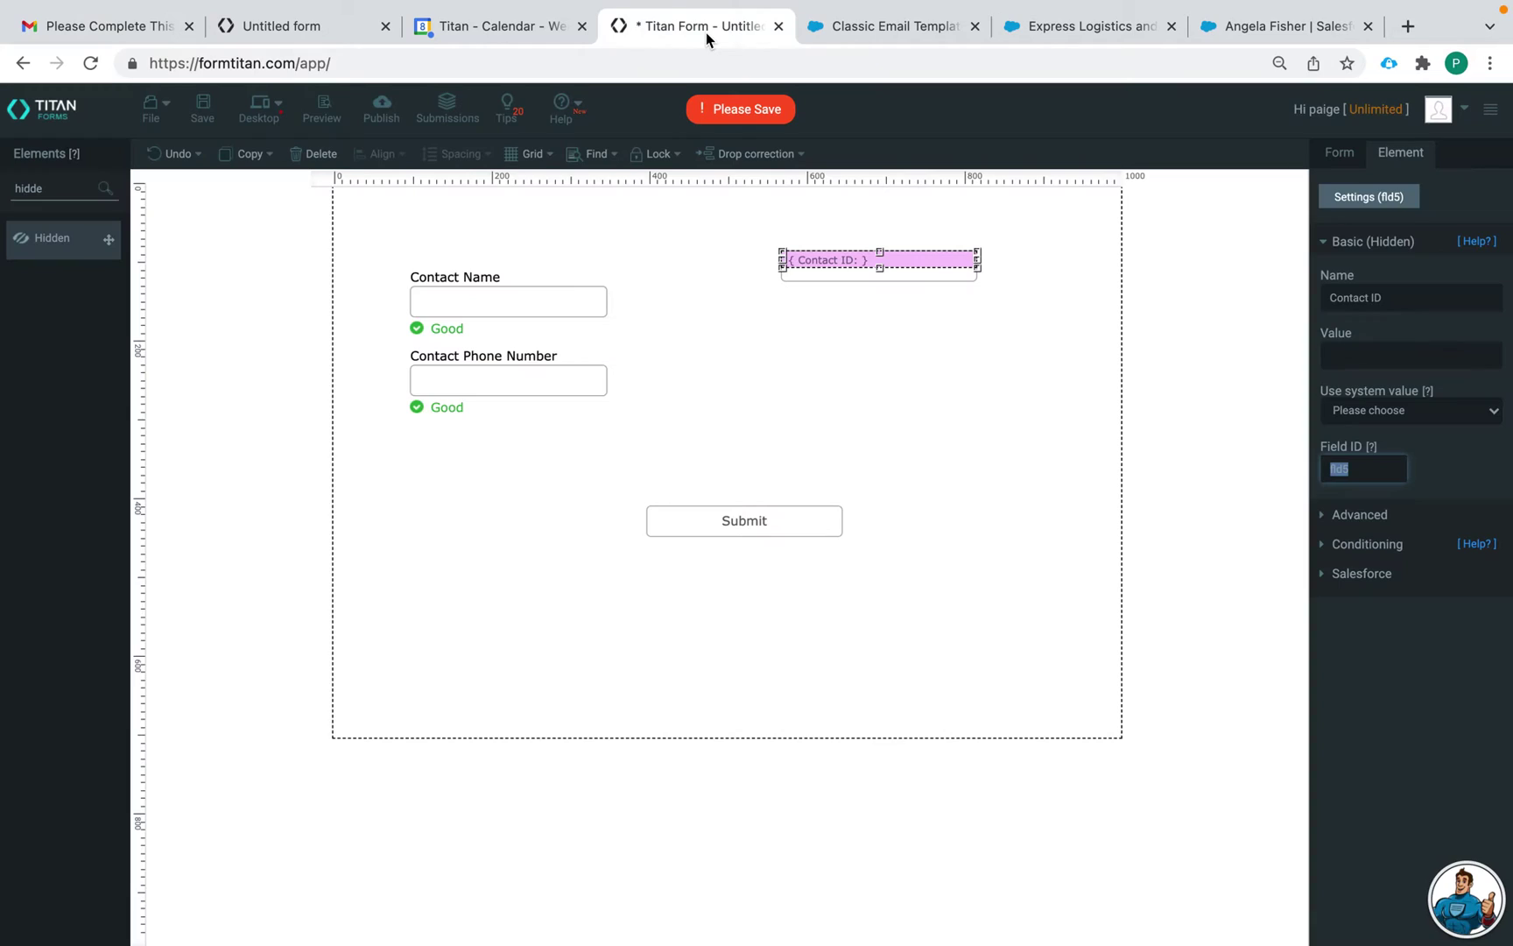
click(56, 120)
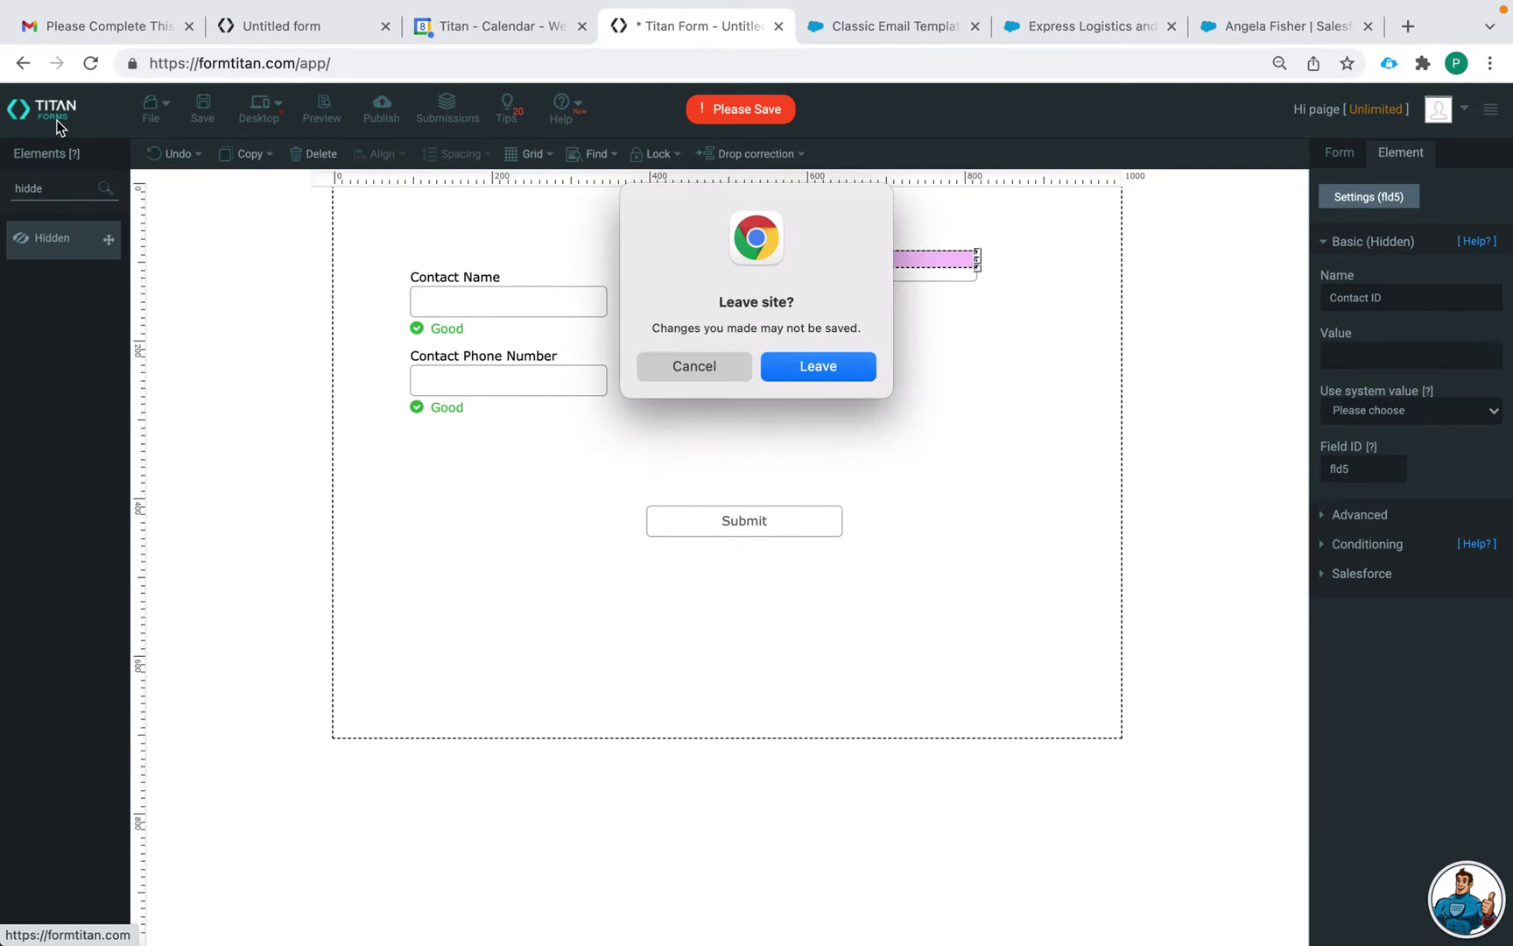
click(791, 366)
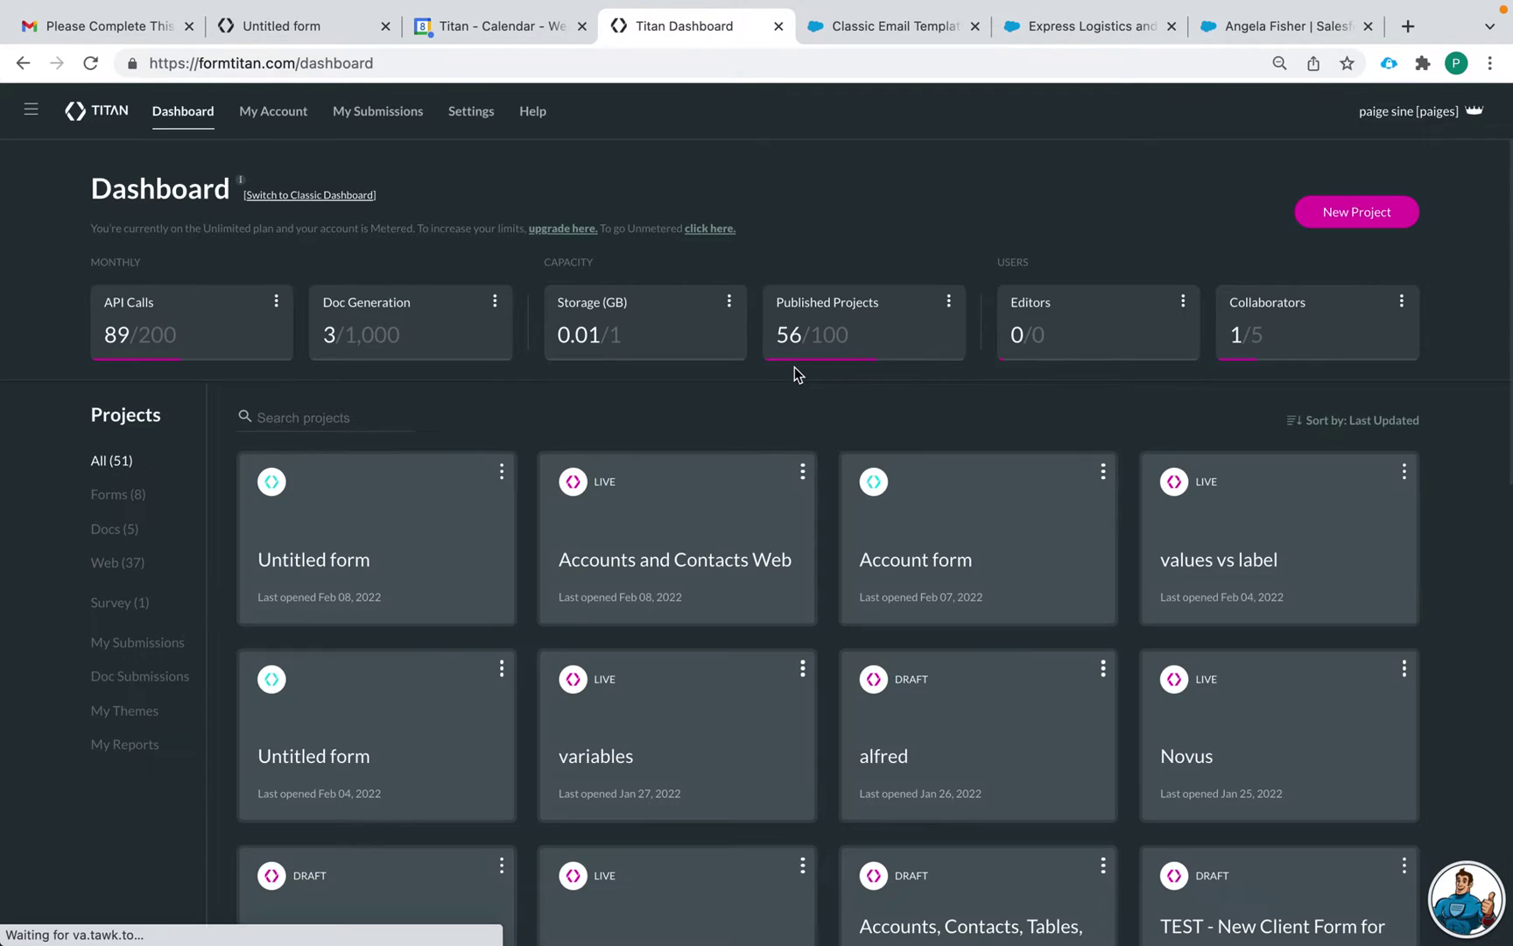
Open the Accounts and Contacts Web project and review its Salesforce integration settings.
click(710, 534)
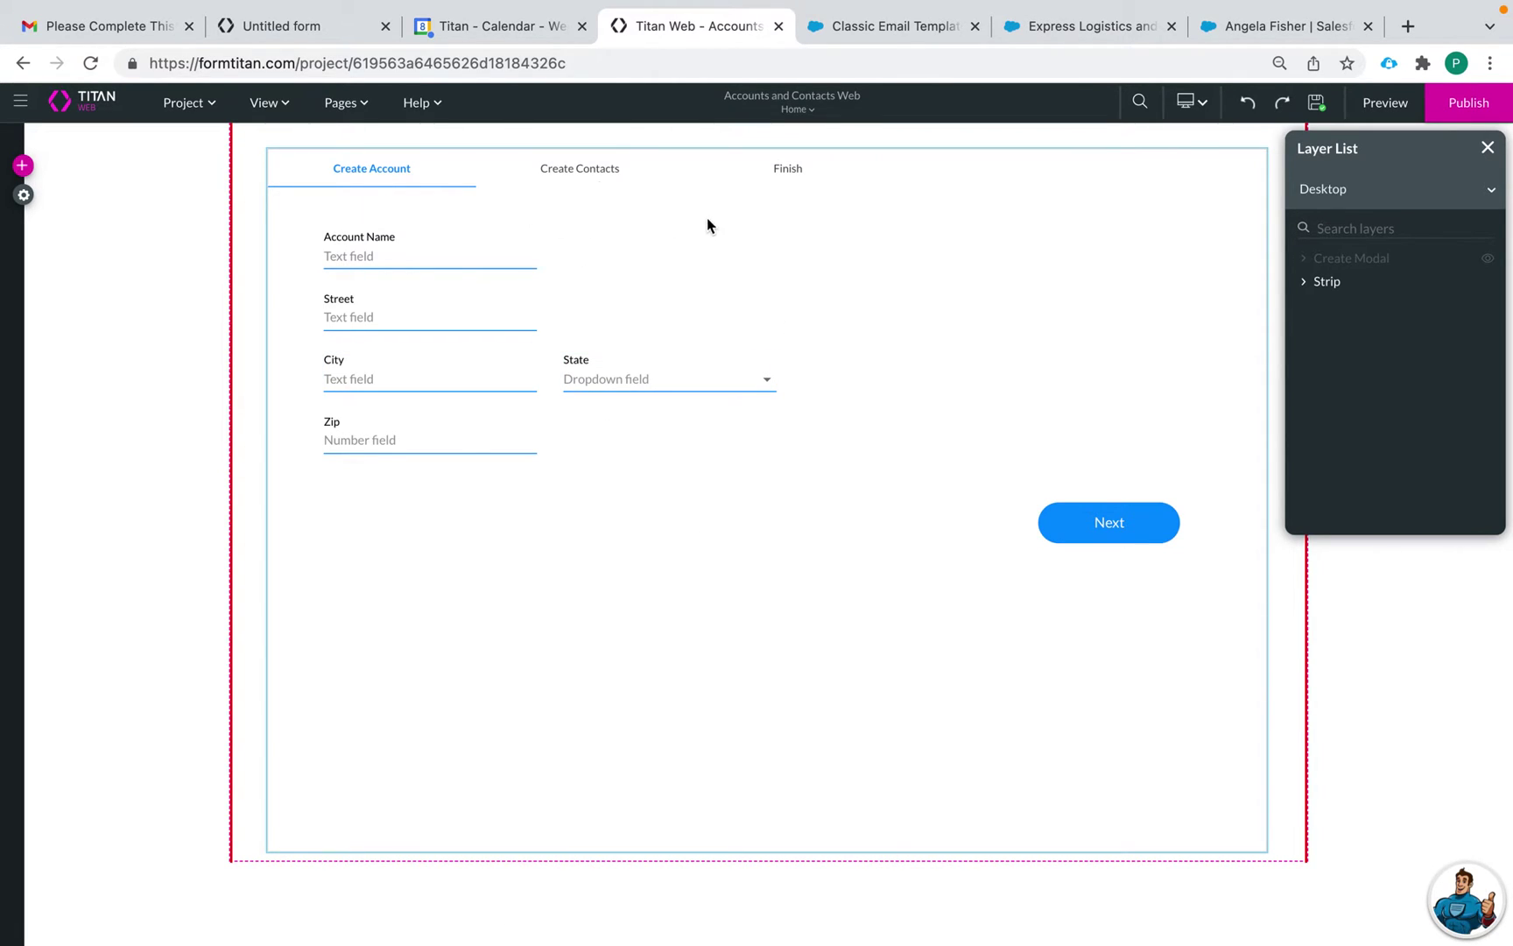
click(23, 196)
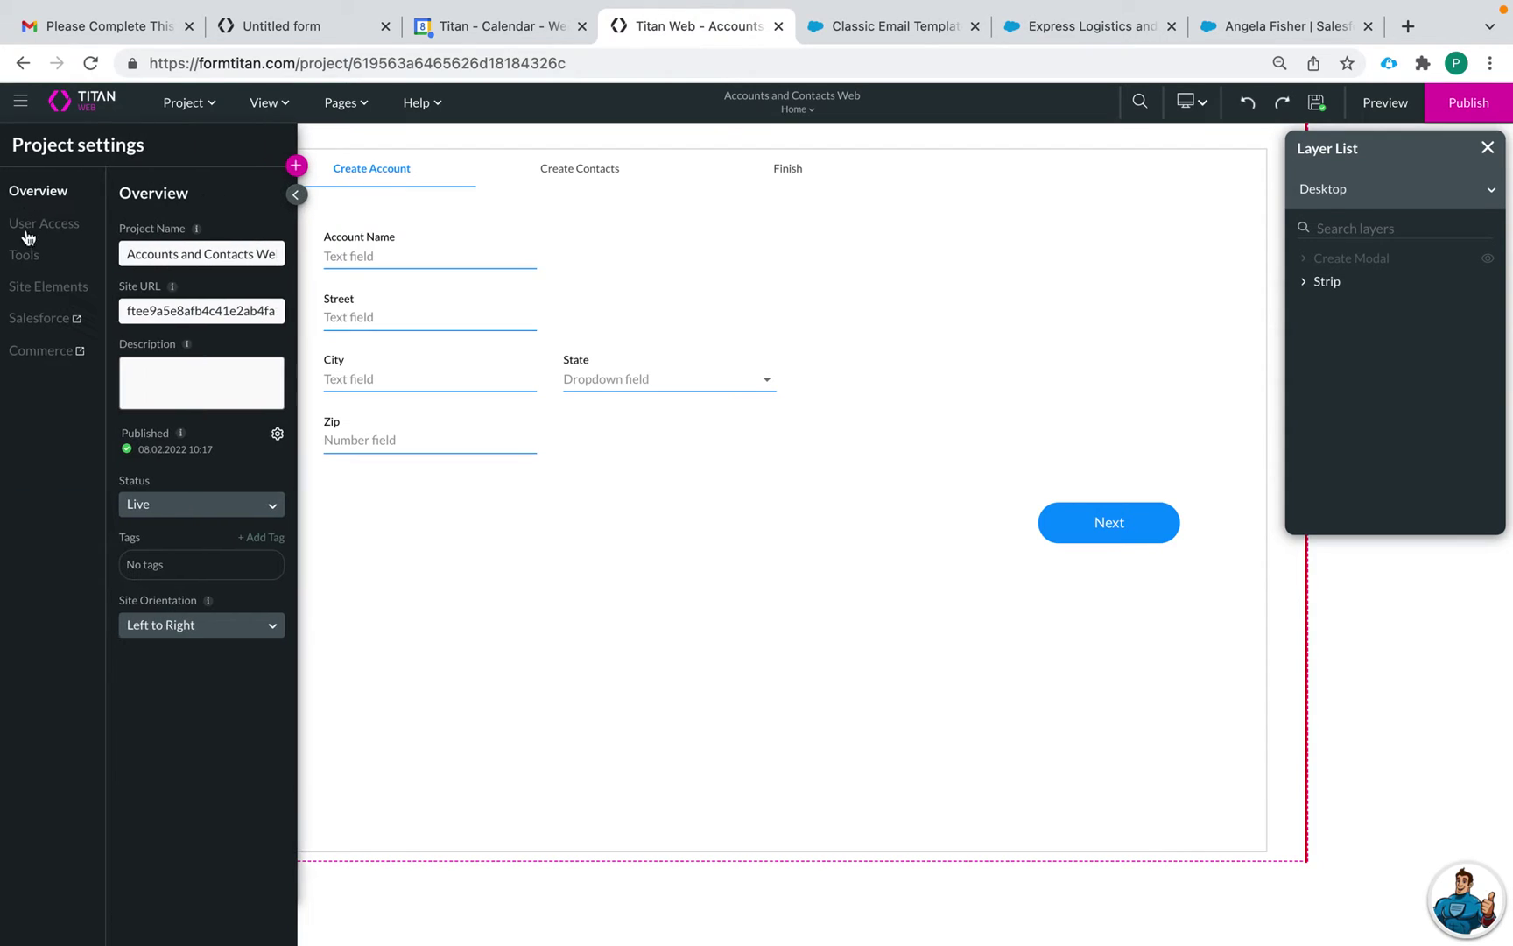
click(37, 321)
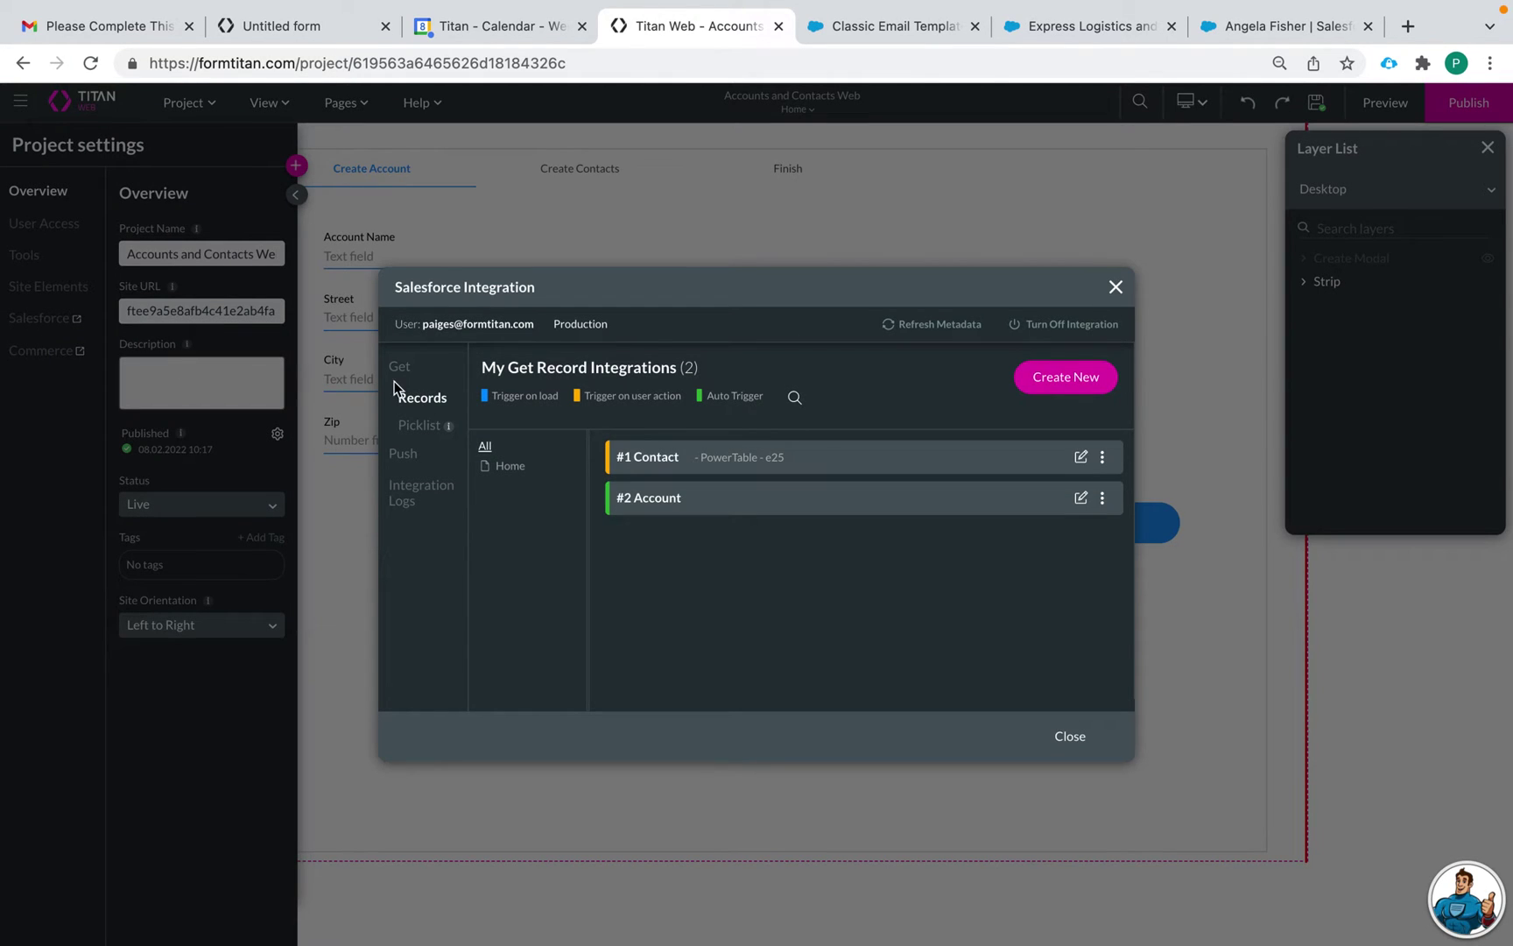
click(1114, 289)
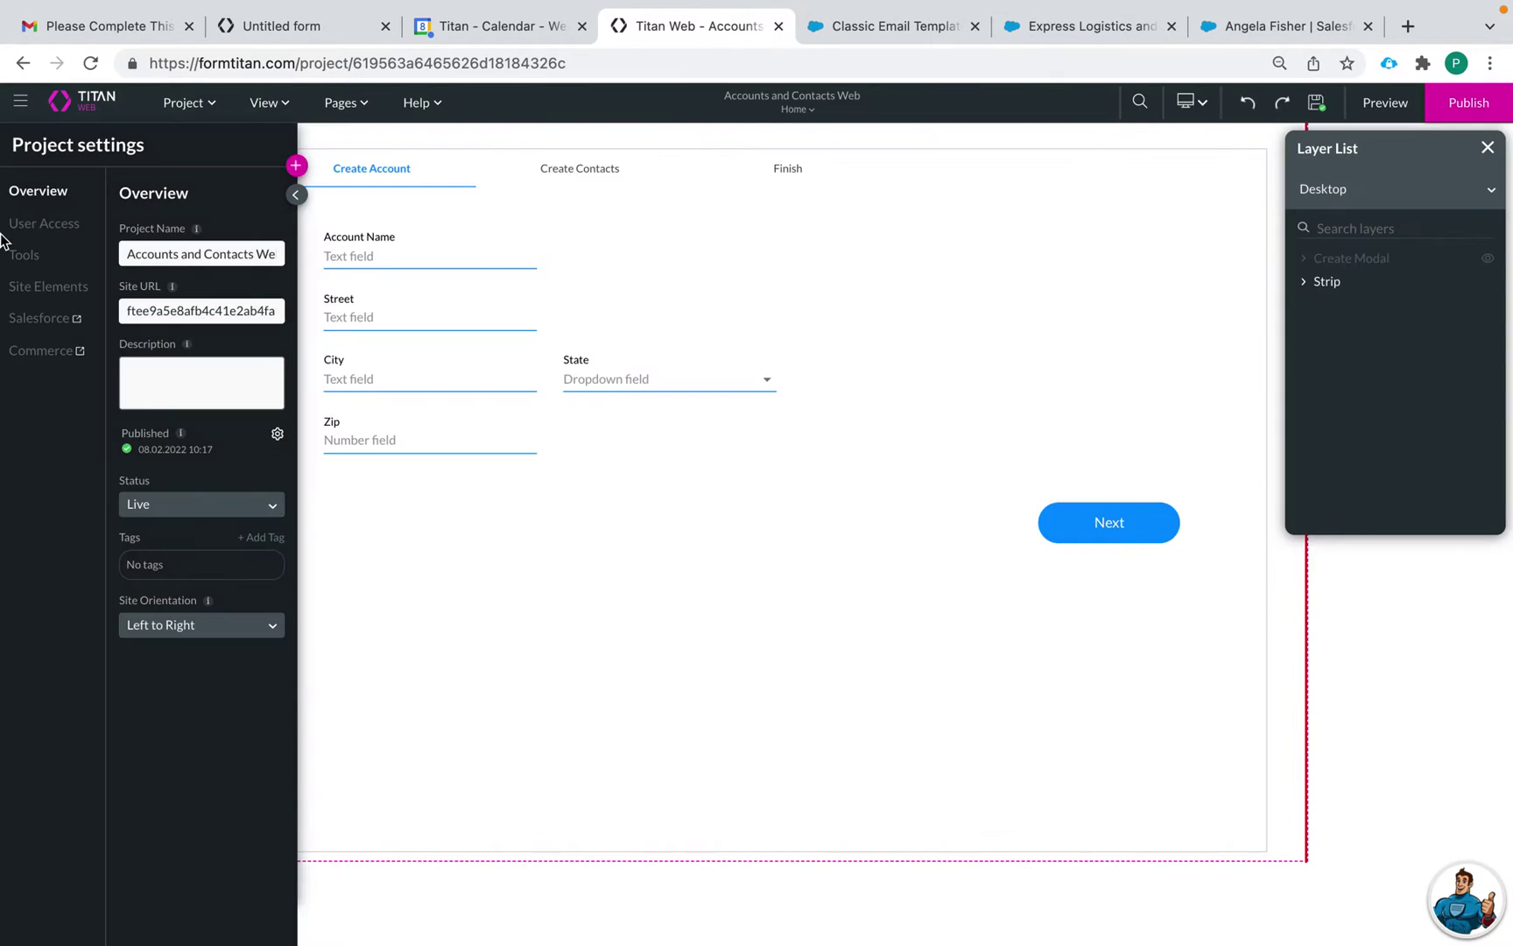
Check the accountid variable under Tools > Custom Variables, then return to Salesforce email templates.
click(44, 262)
click(278, 675)
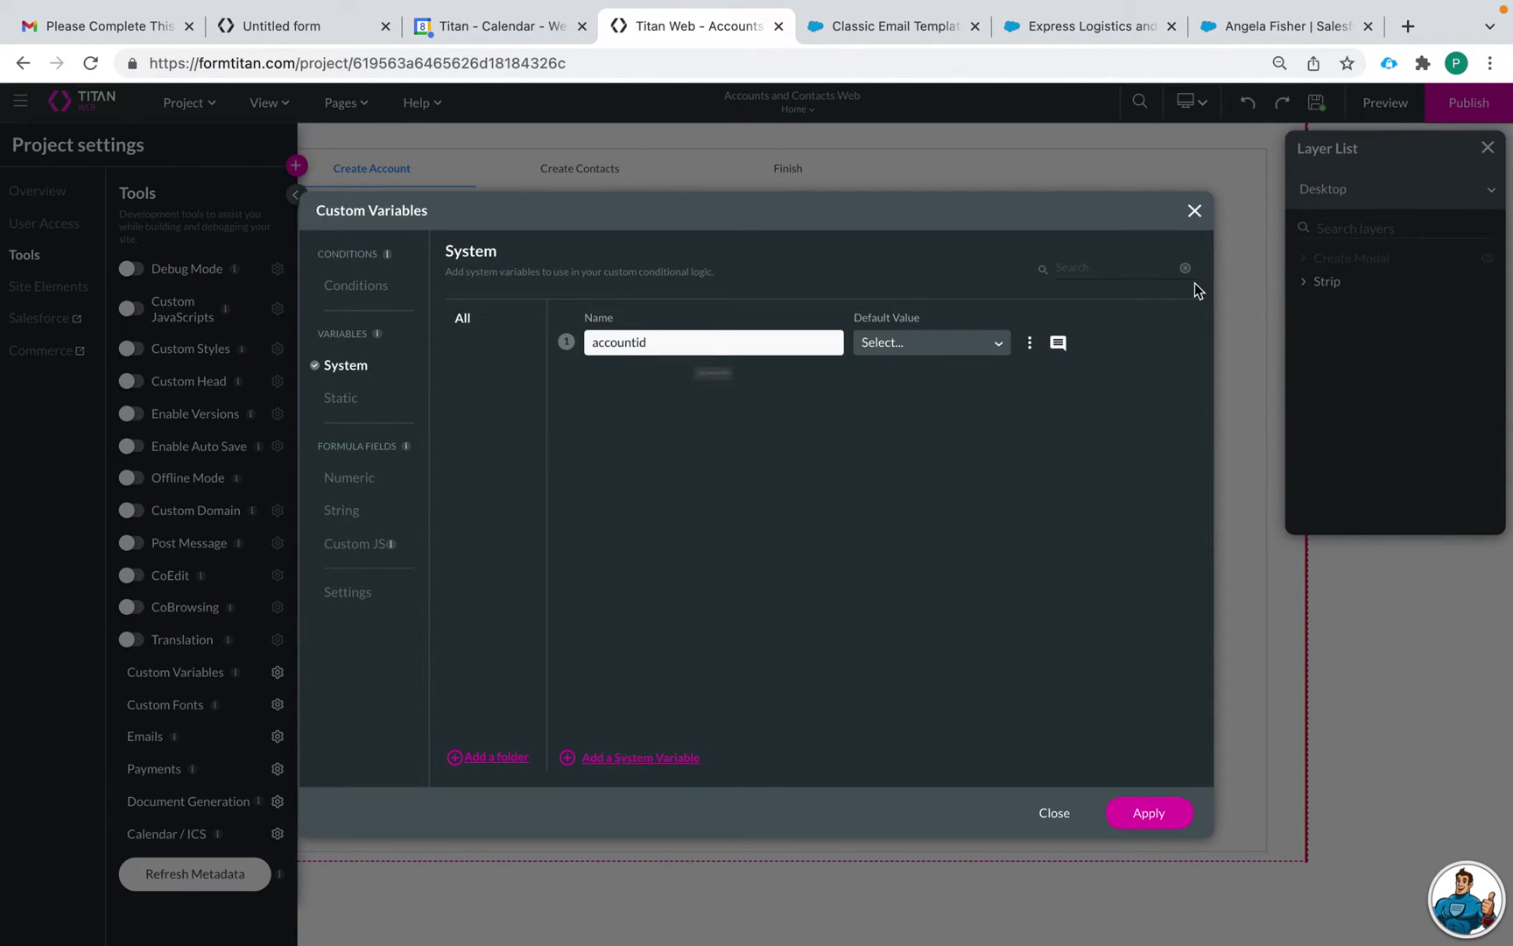
click(1194, 210)
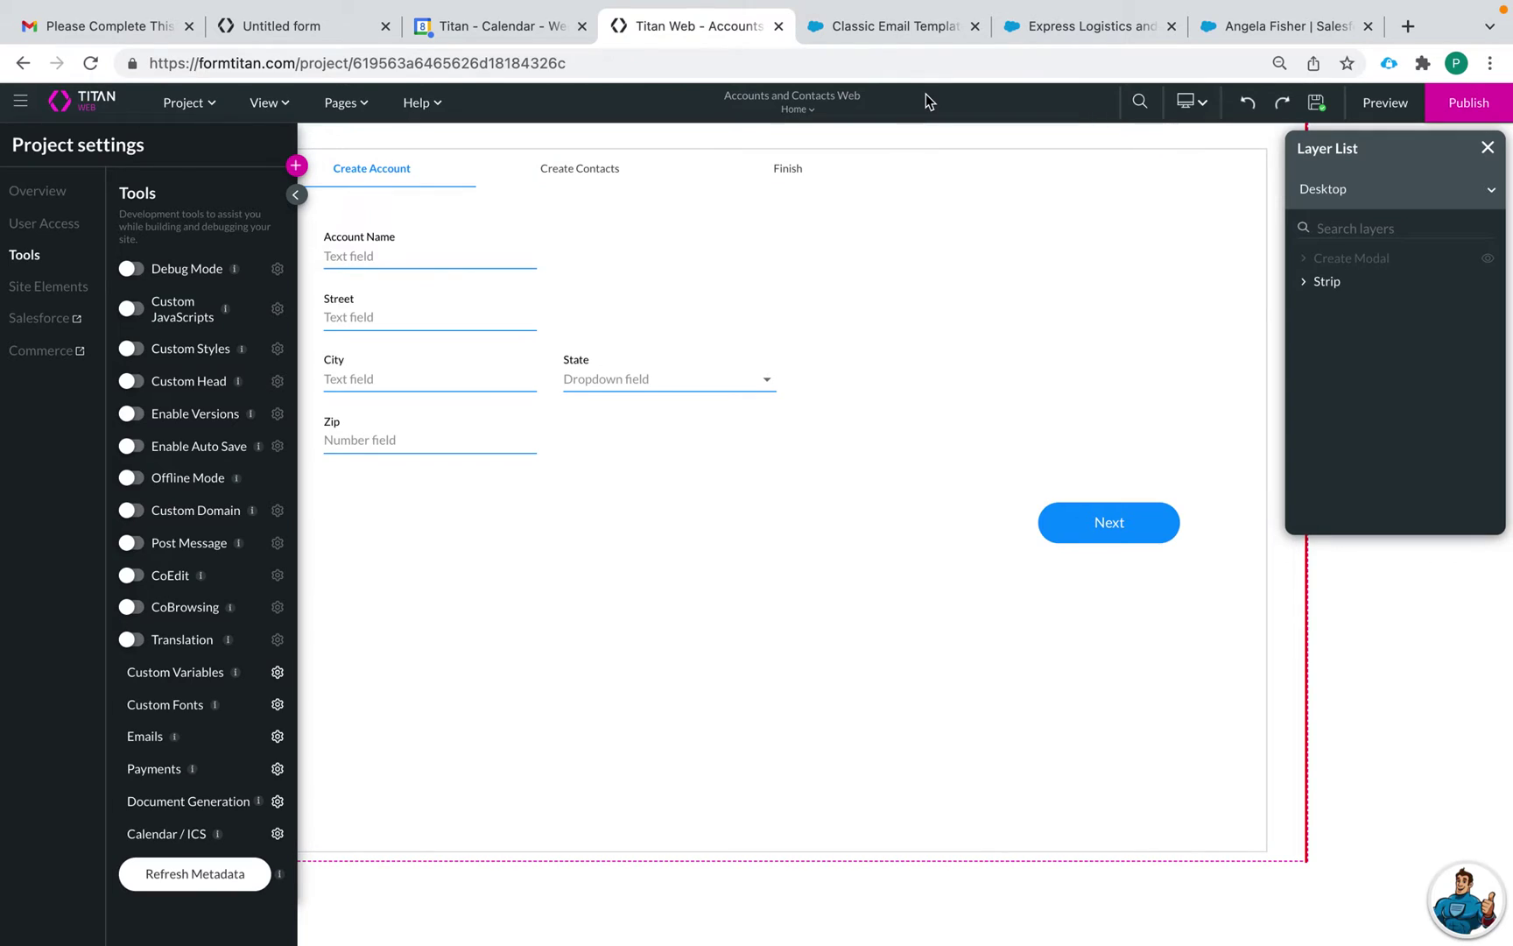
click(889, 26)
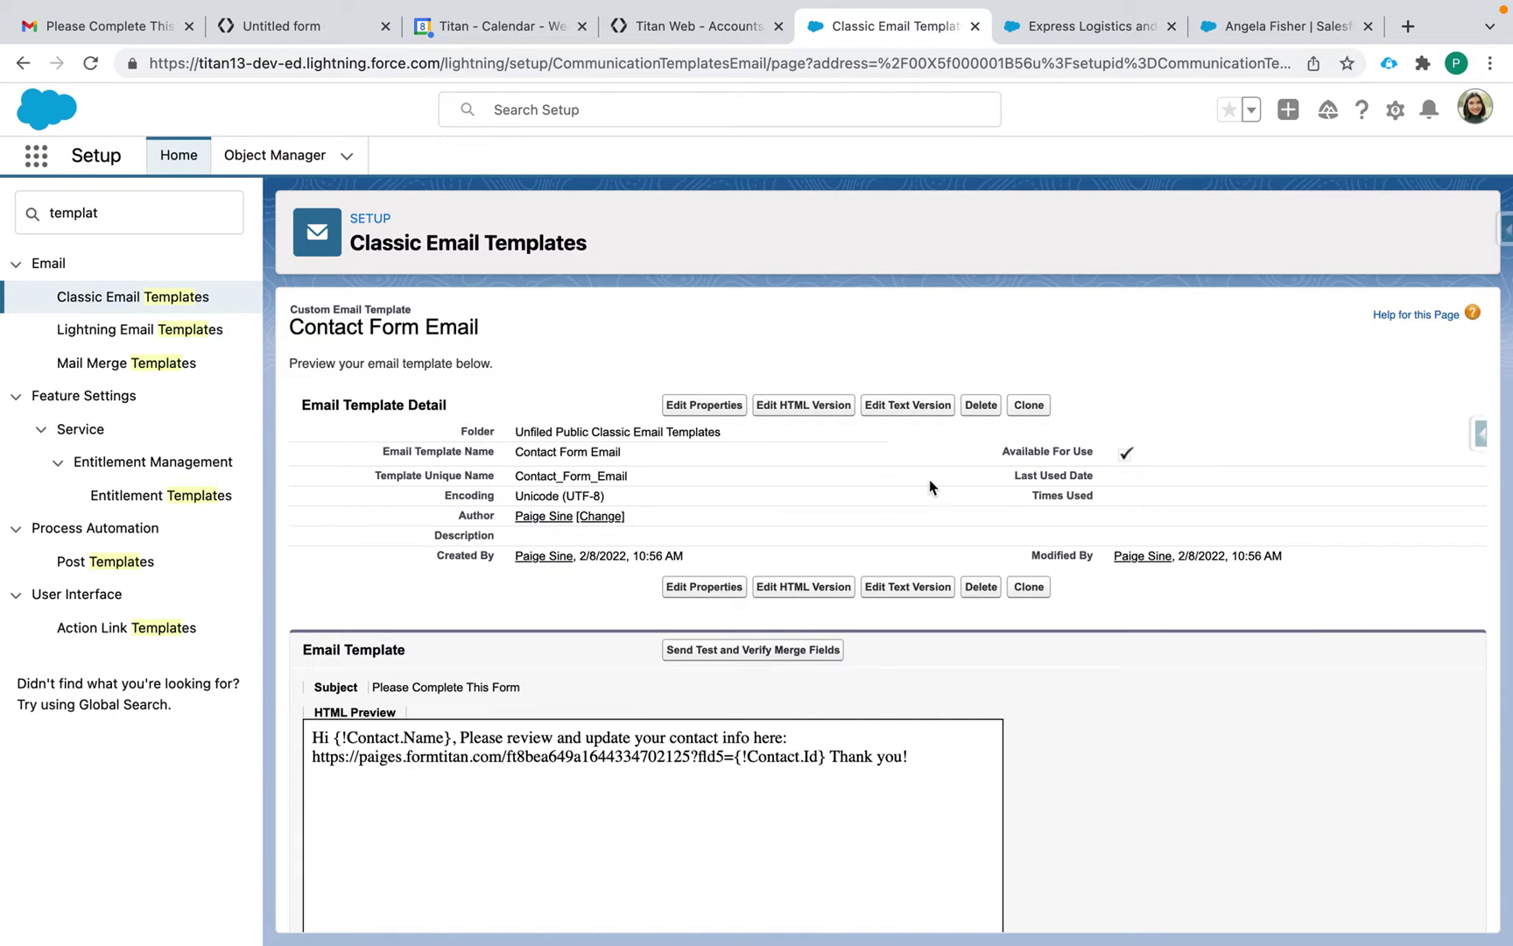
Create a custom template without letterhead named 'Account Form Email', marked available for use.
click(115, 301)
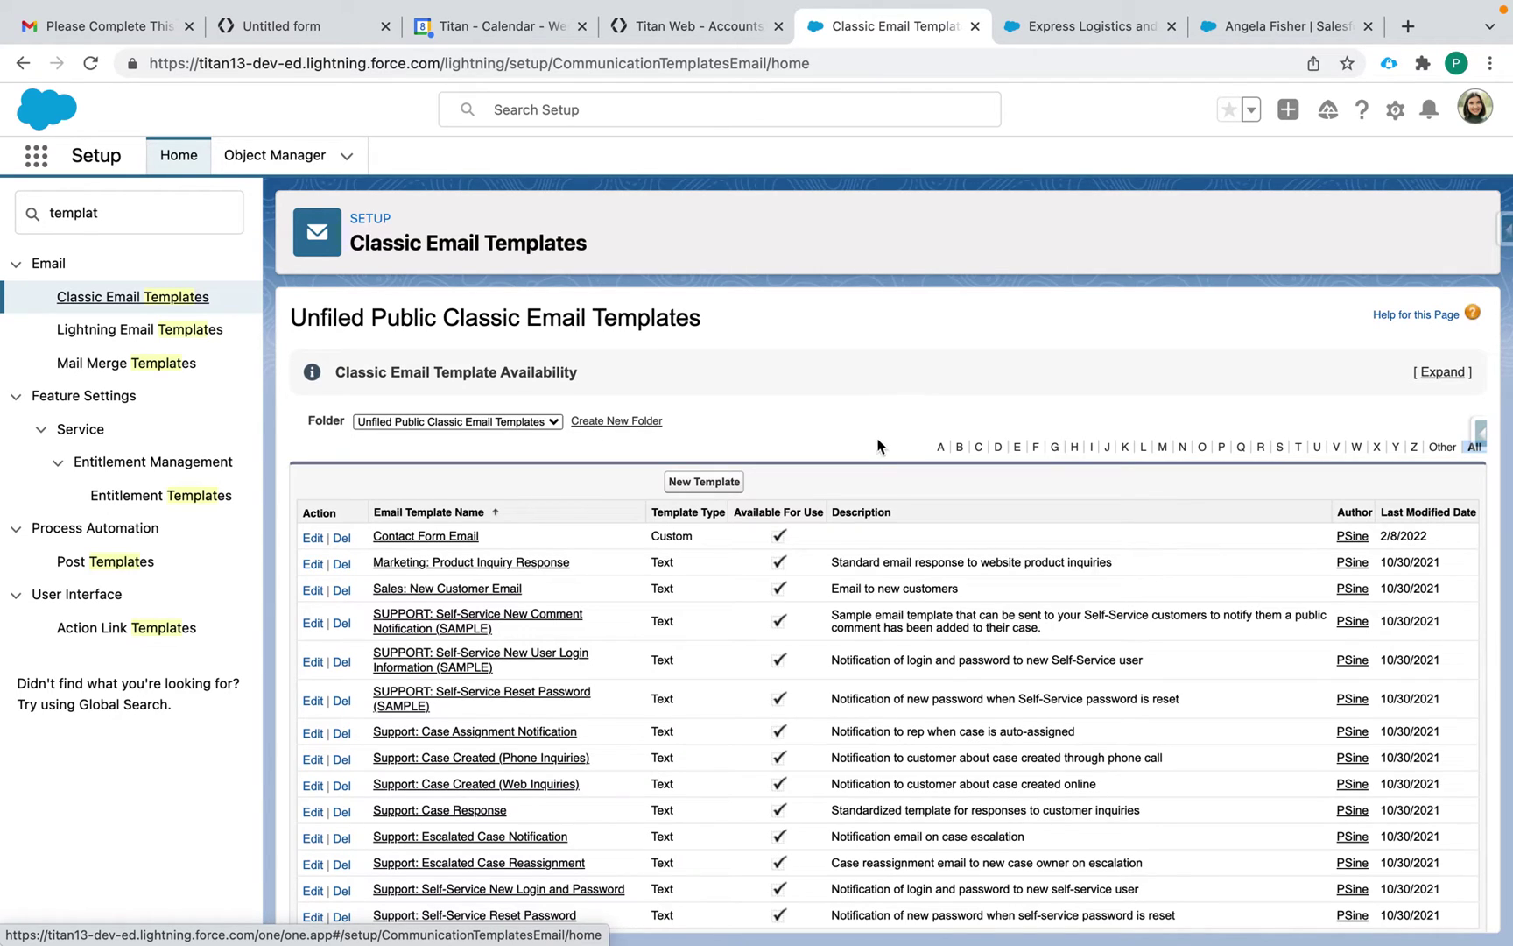
click(705, 483)
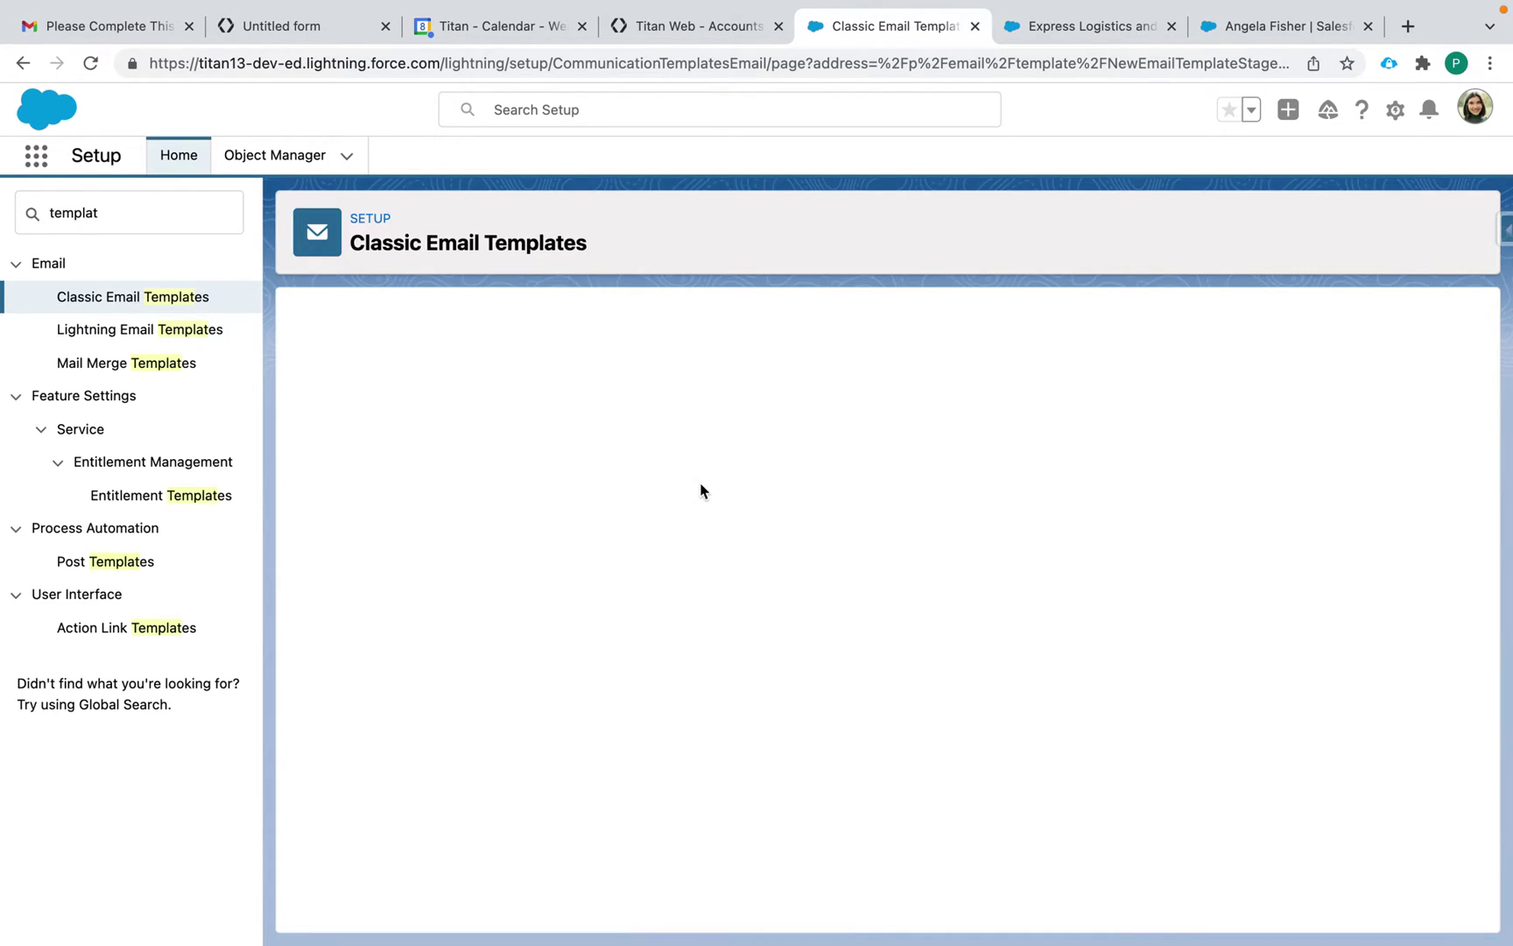
click(344, 548)
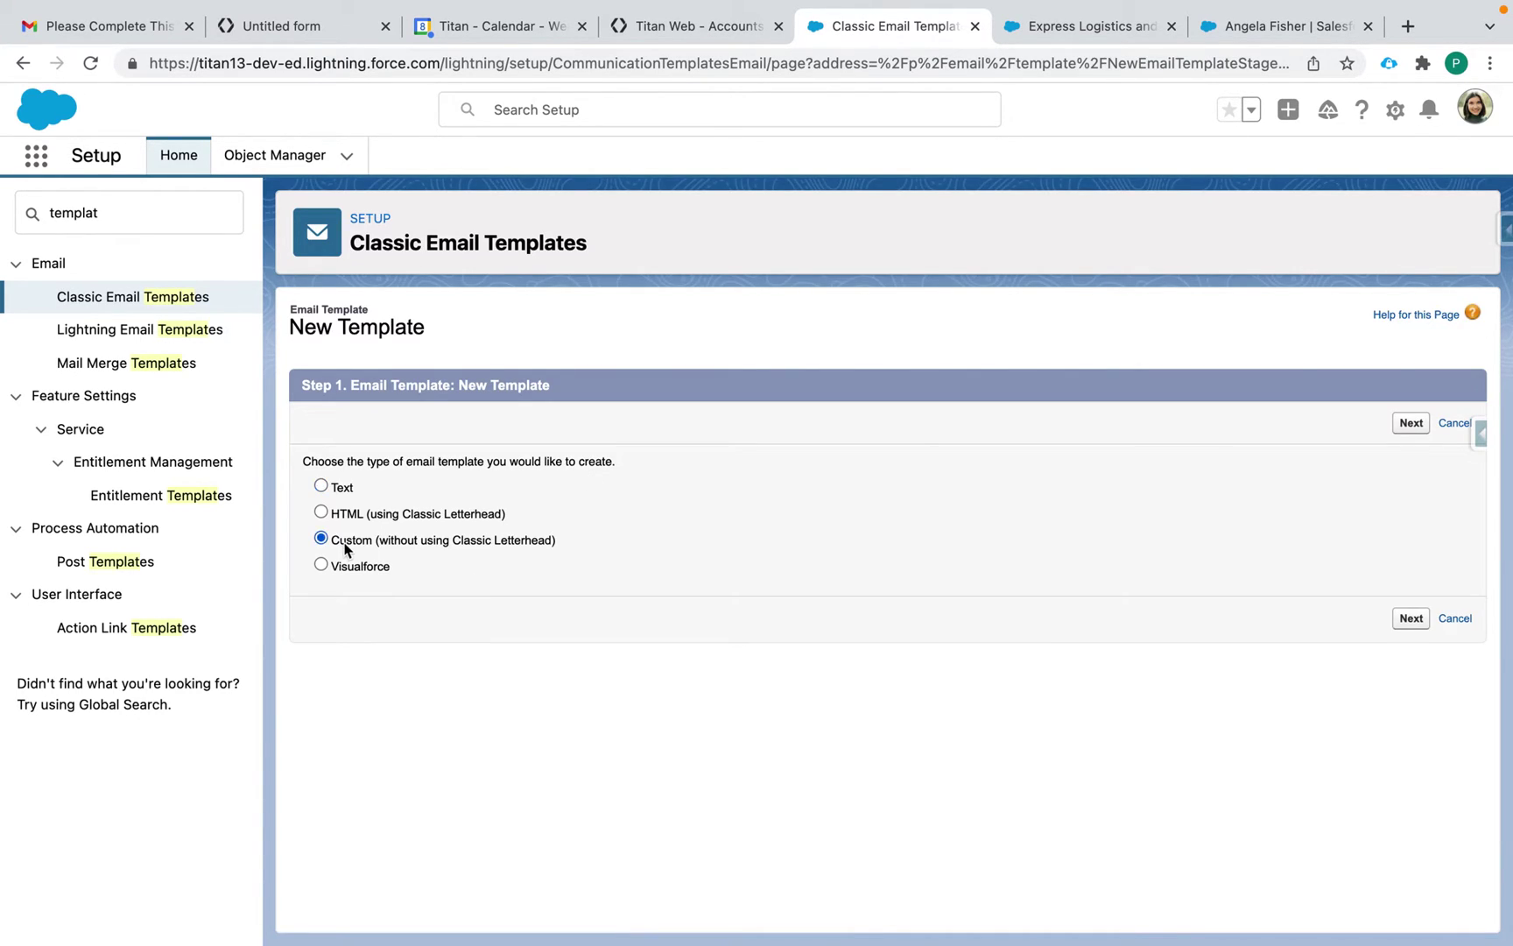
click(1411, 618)
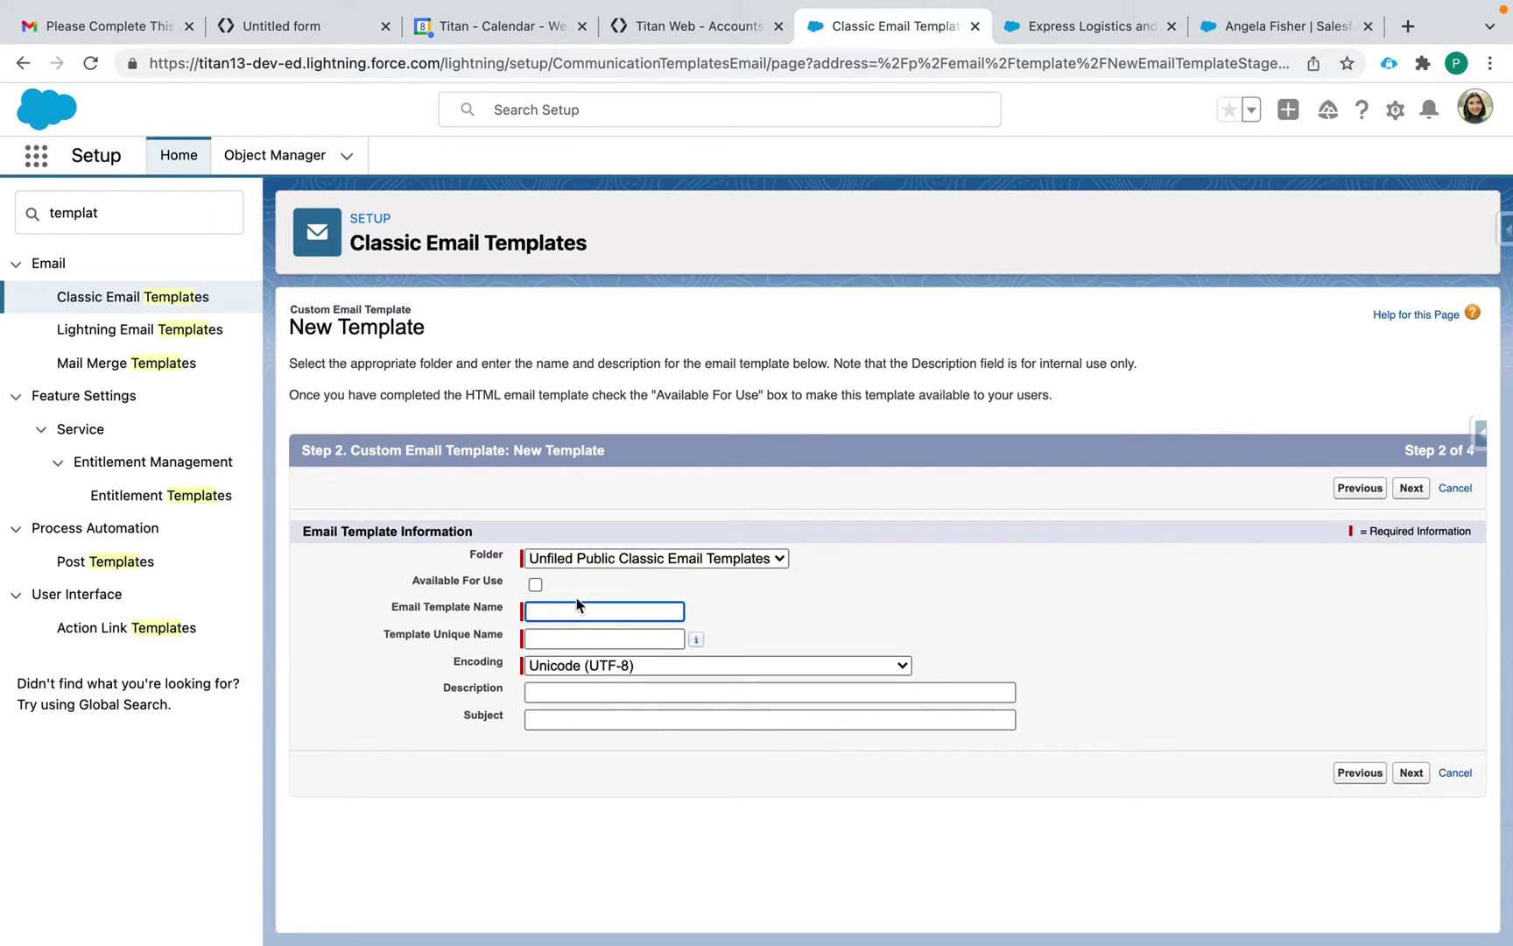
text(Account Form Email)
click(757, 783)
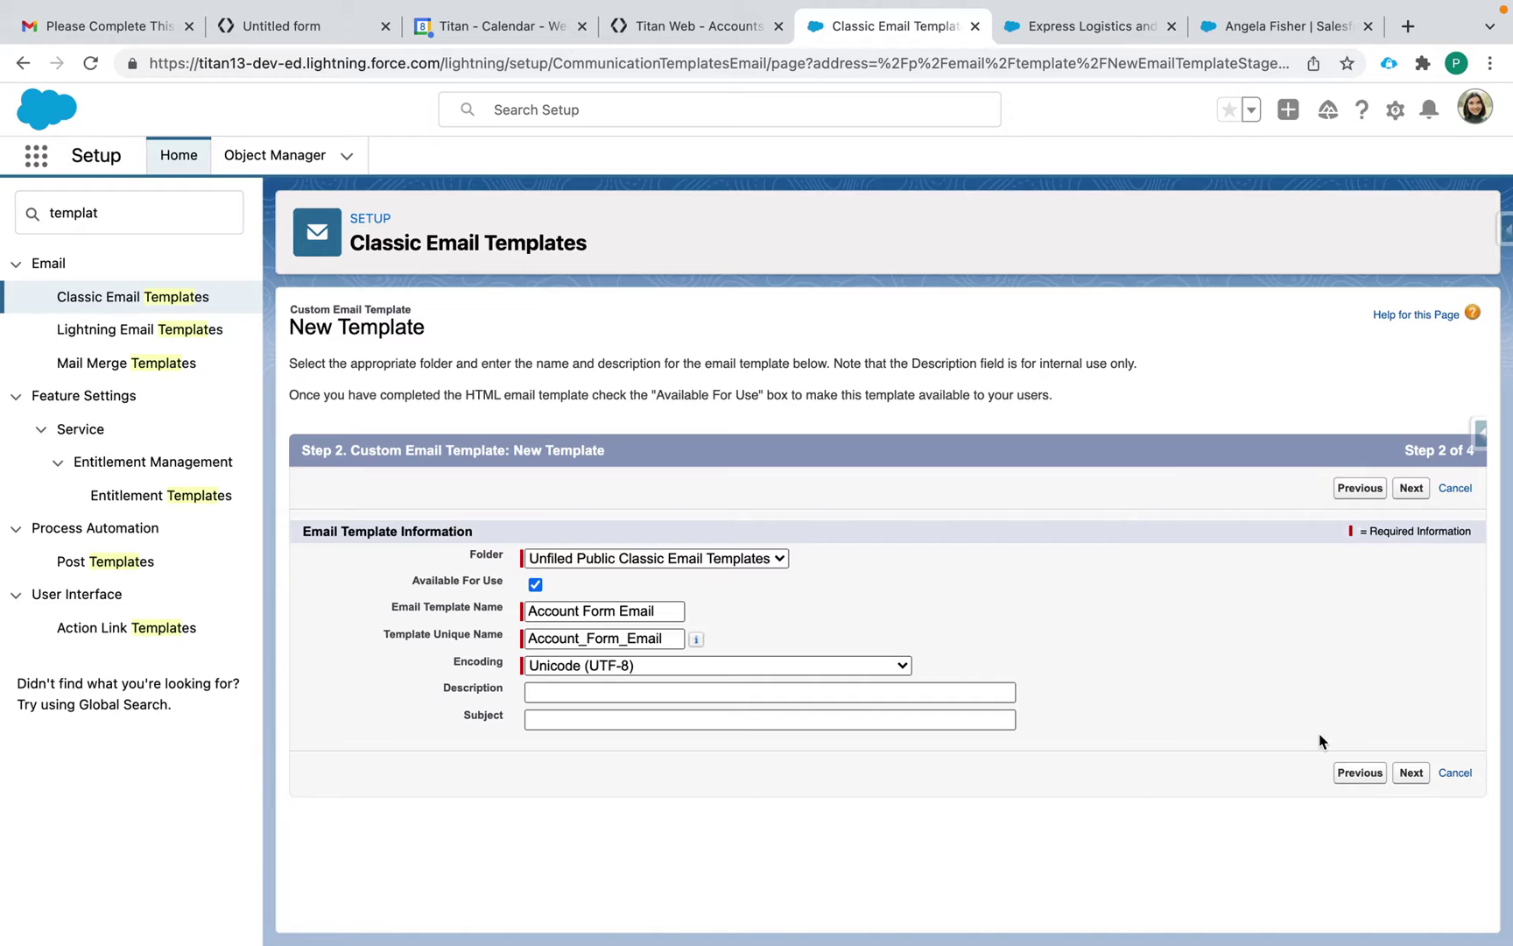
click(1410, 774)
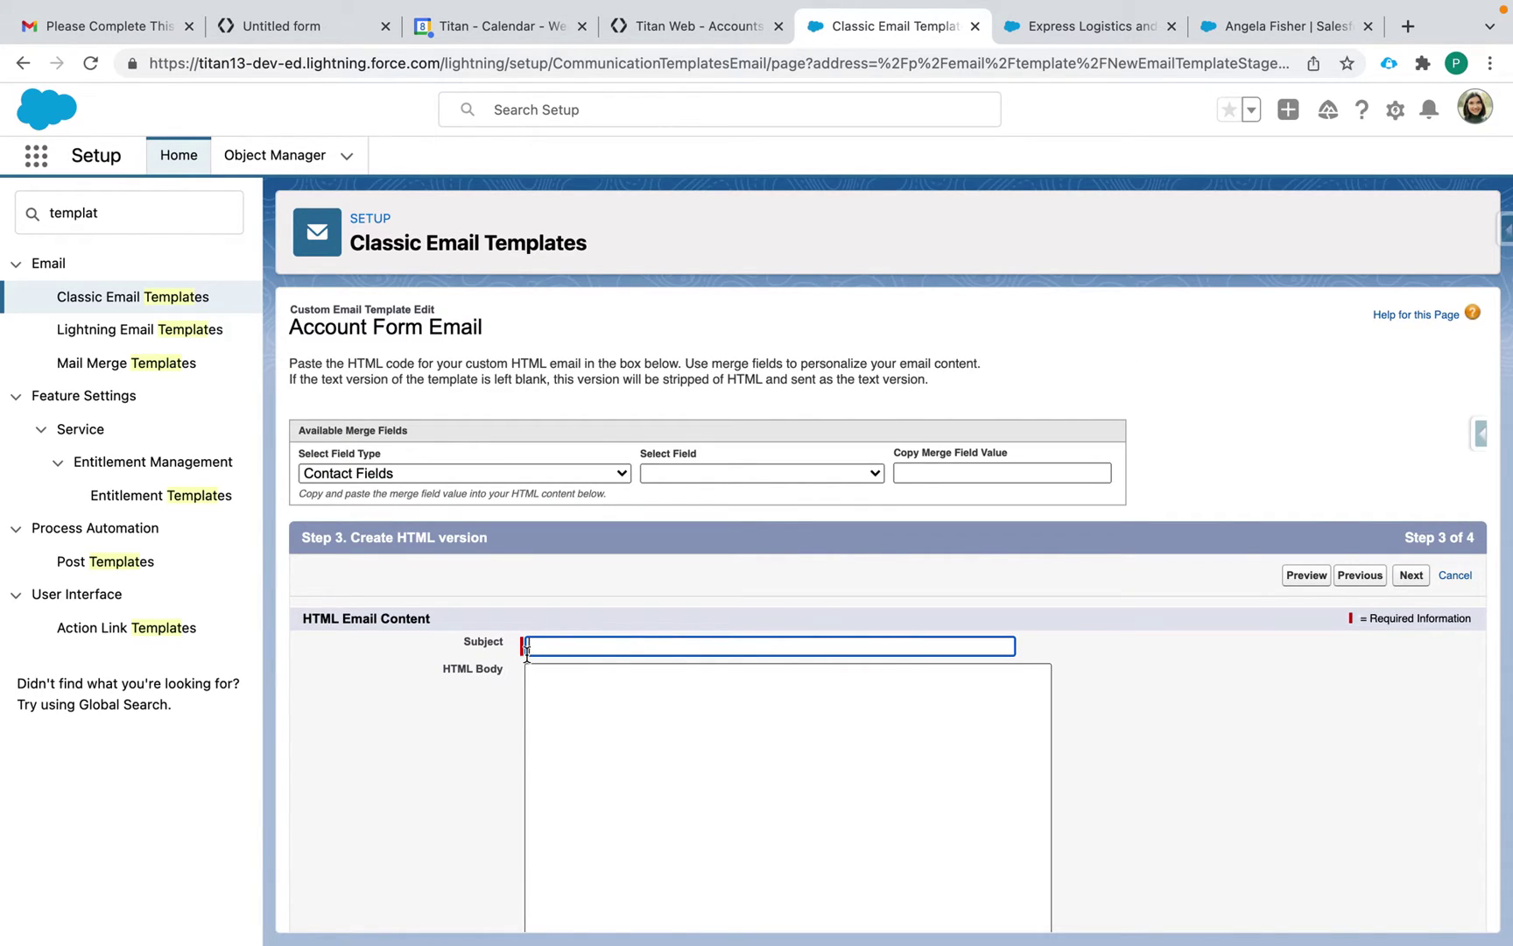
Set the subject to 'Please Update Info' and begin the HTML body with the review-and-update sentence.
text(Please)
key(BackSpace)
text(e )
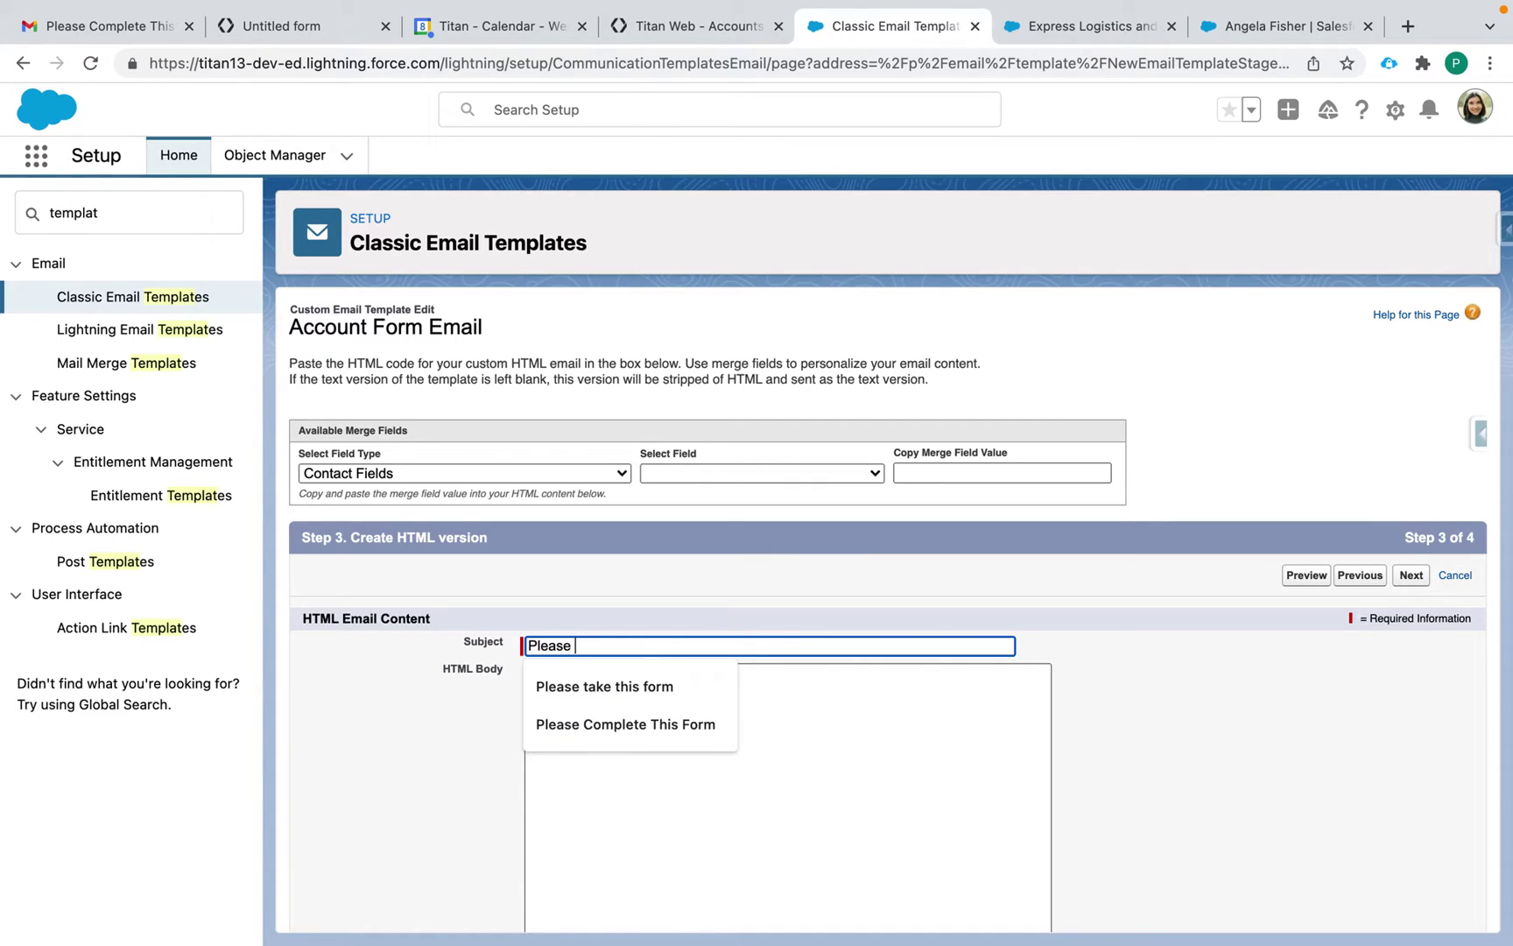
text(Update Info)
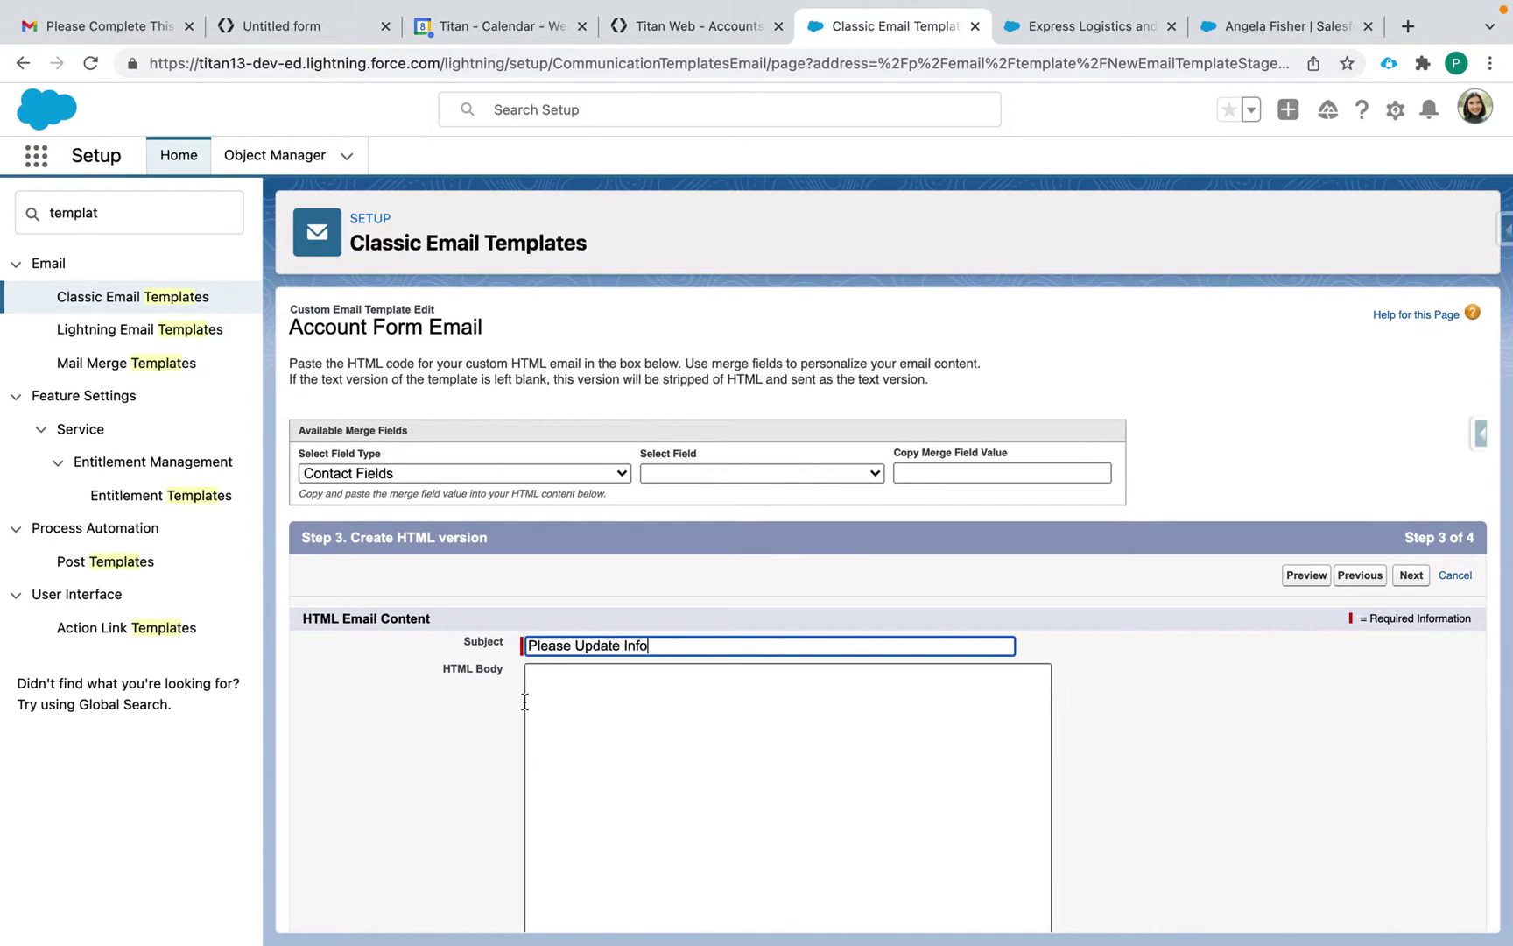
click(578, 734)
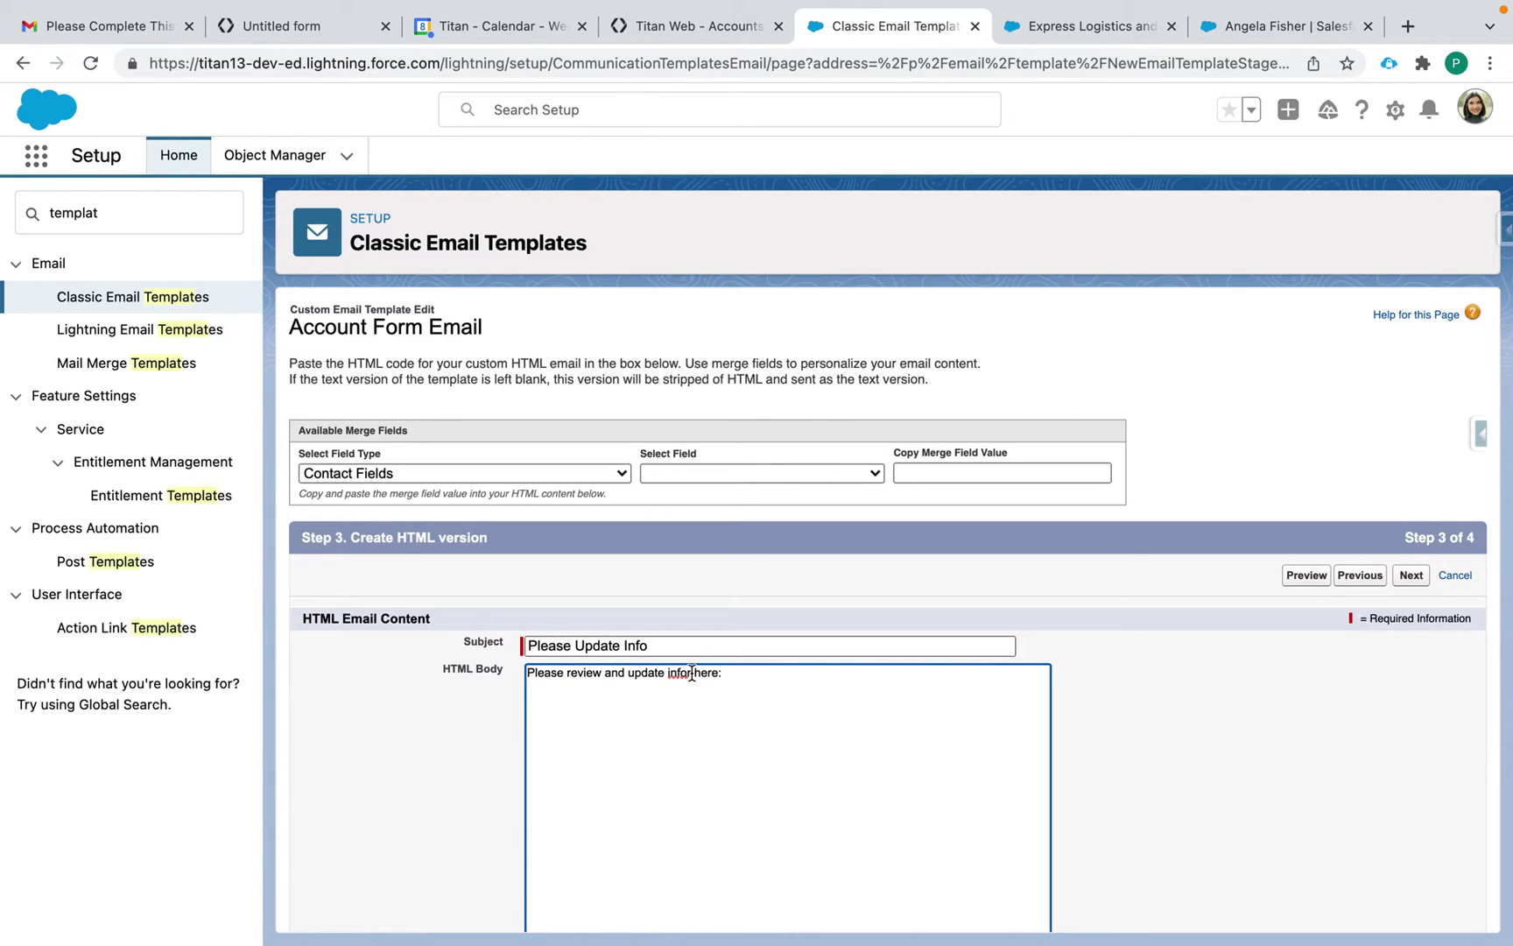
Publish the Accounts and Contacts Web project in Titan Web and copy its site URL.
click(699, 26)
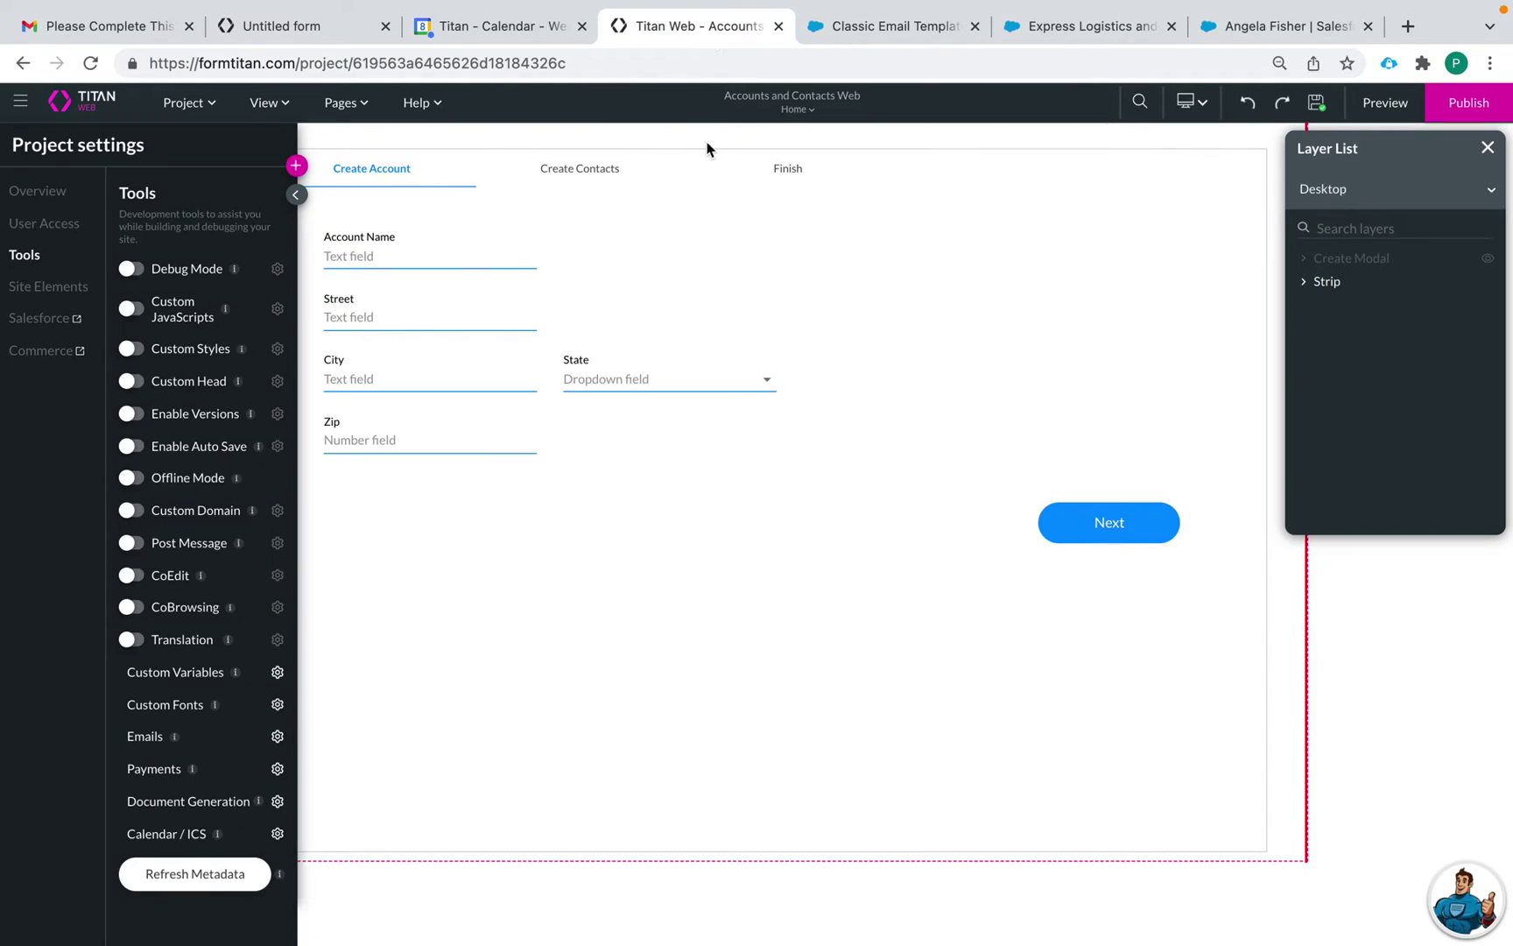
click(1461, 109)
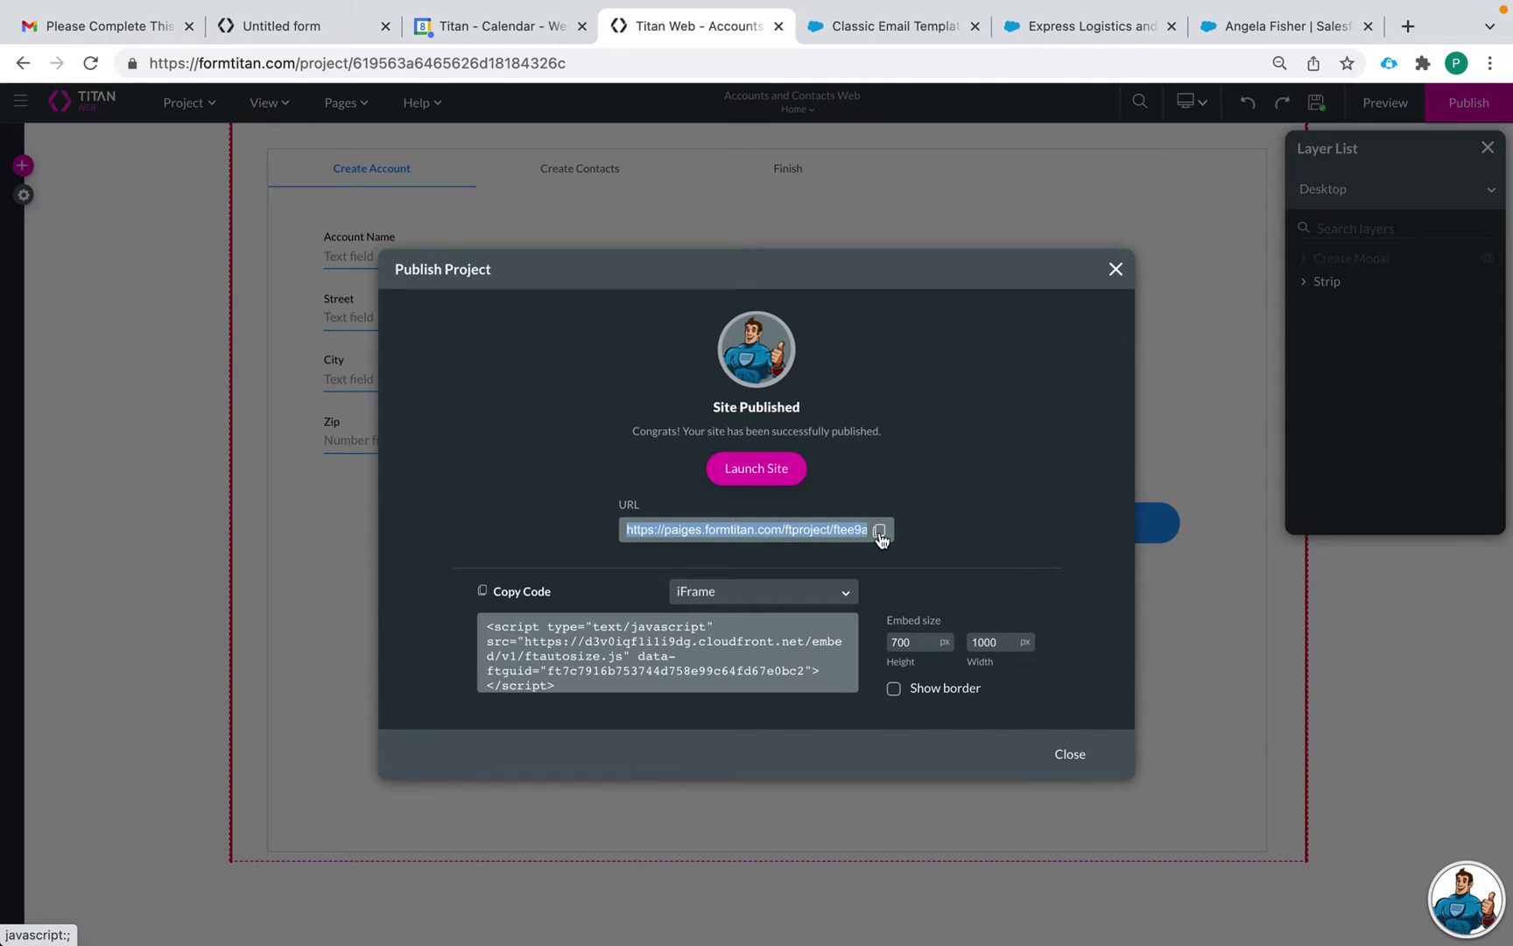
click(880, 536)
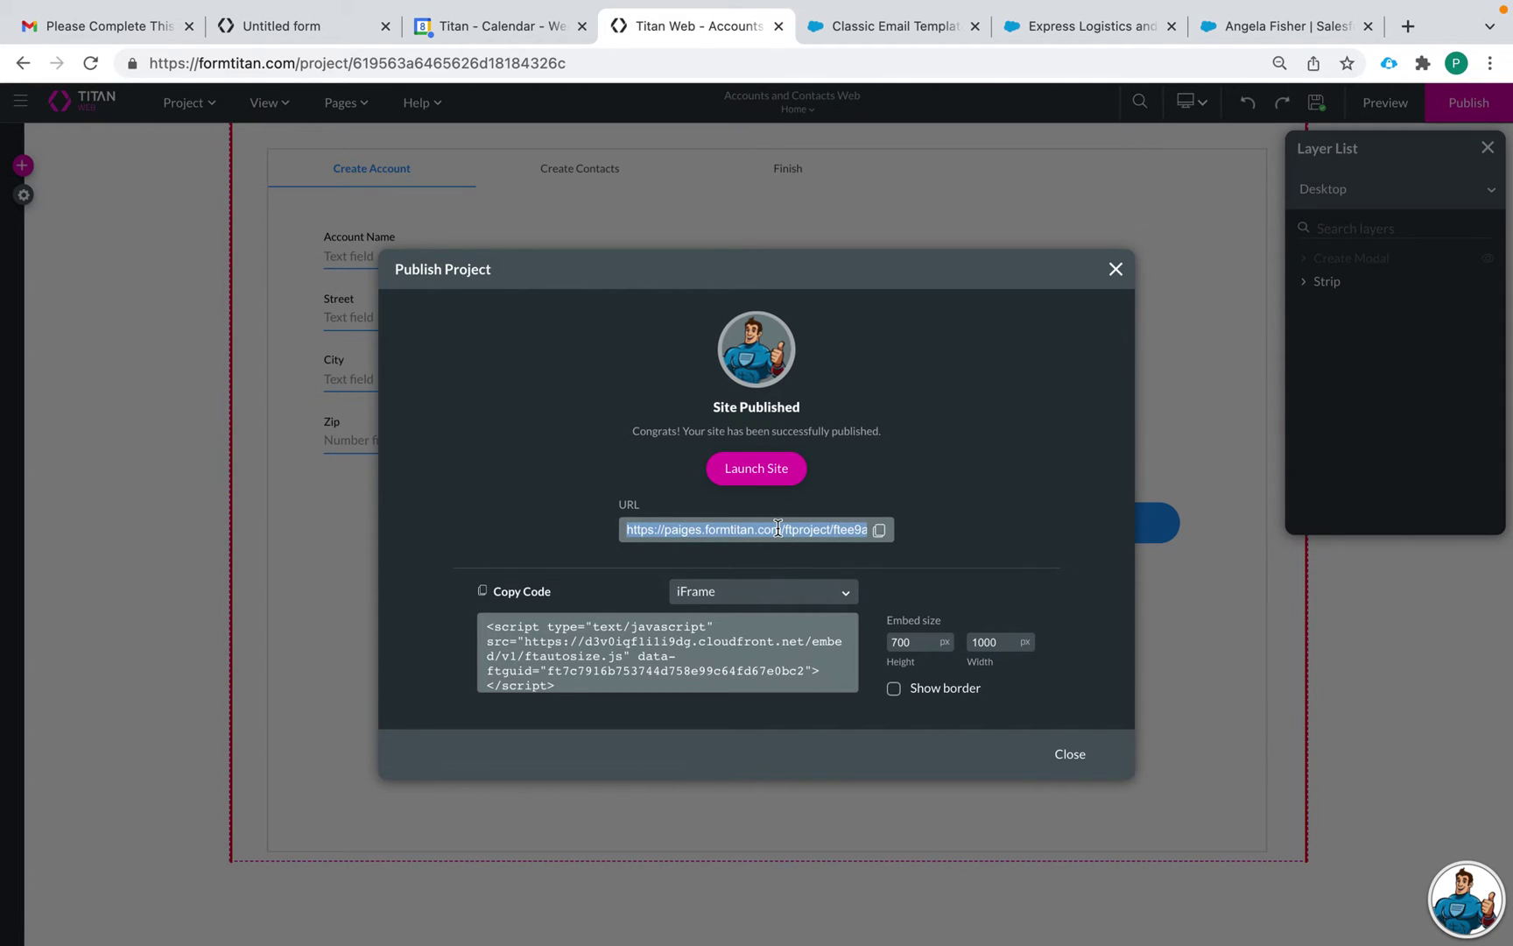
click(892, 30)
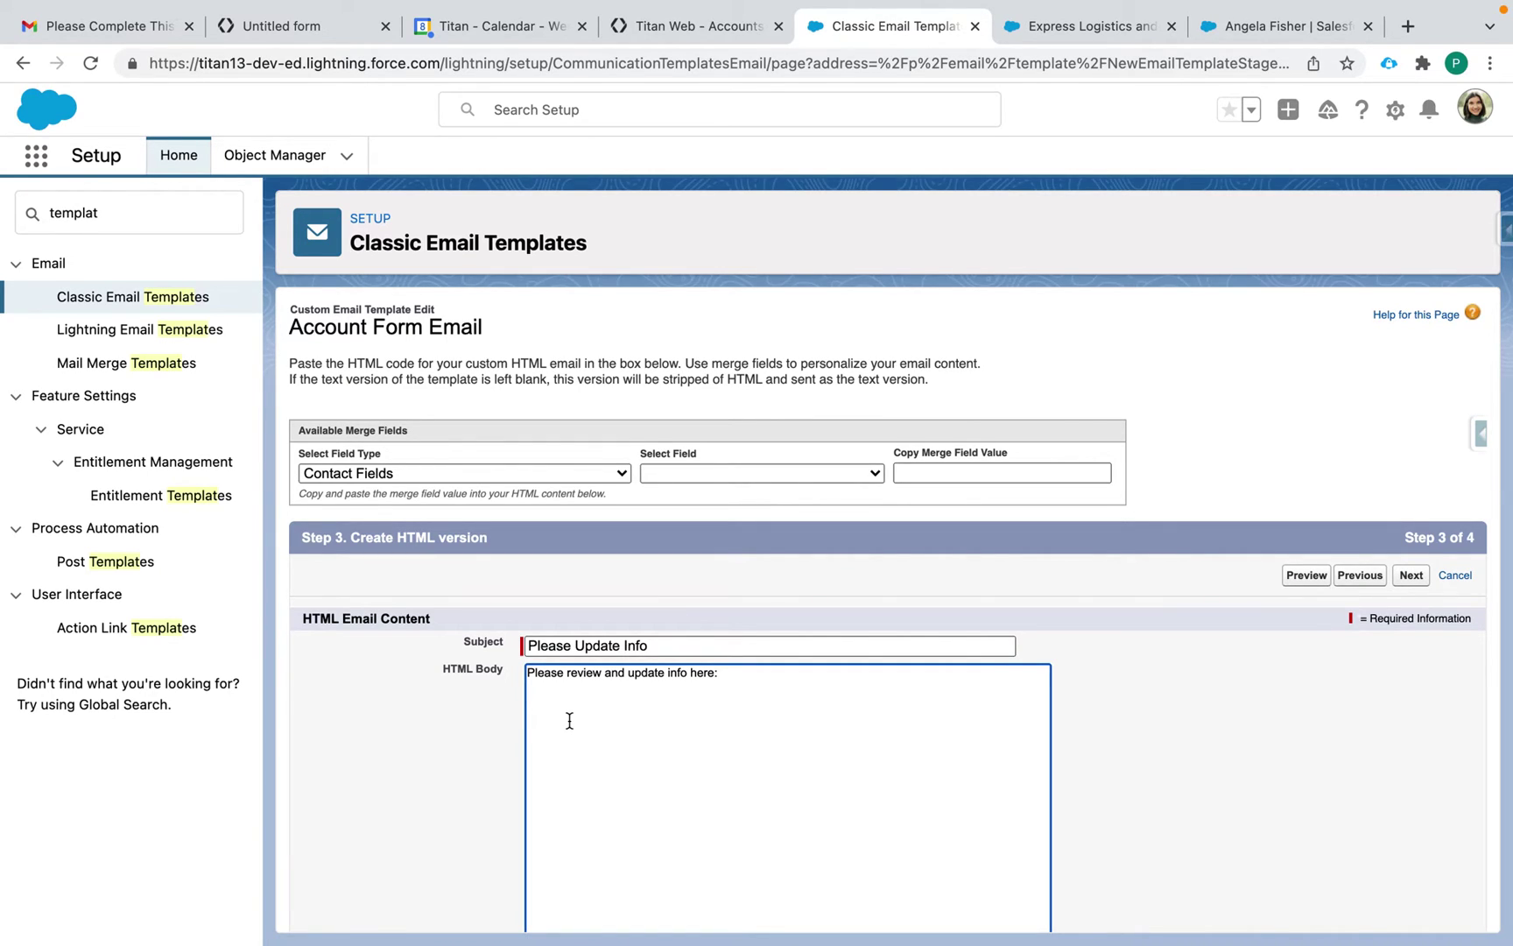
Paste the published URL into the HTML body, add '?accountid=', and select the Account ID merge field.
key(super+v)
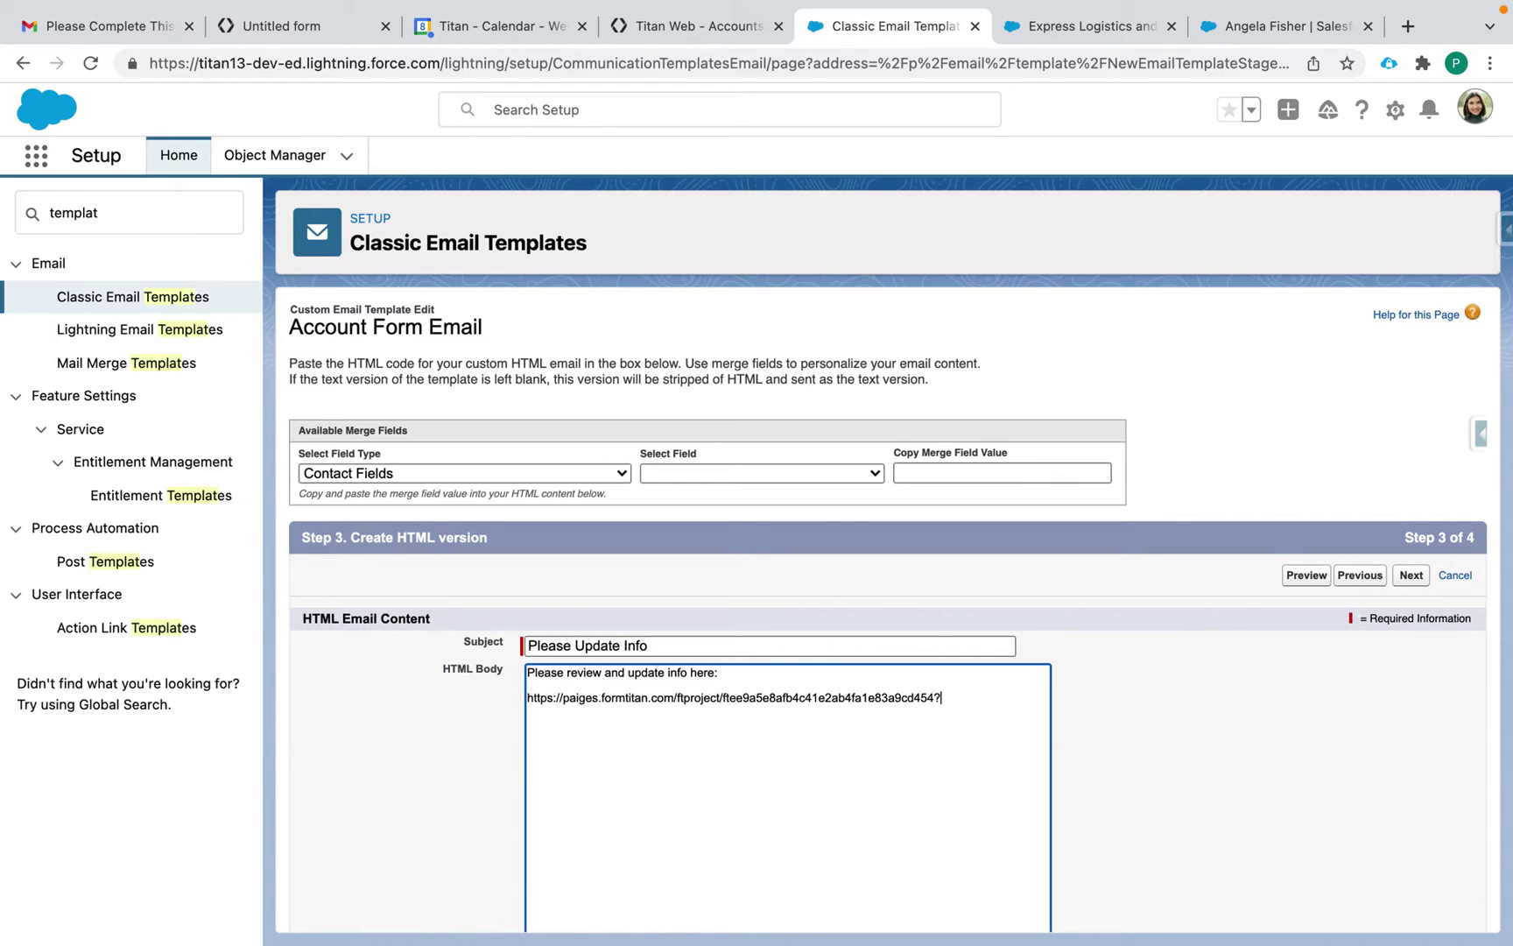
text(accountid=)
click(560, 462)
scroll(512, 332, up, 5)
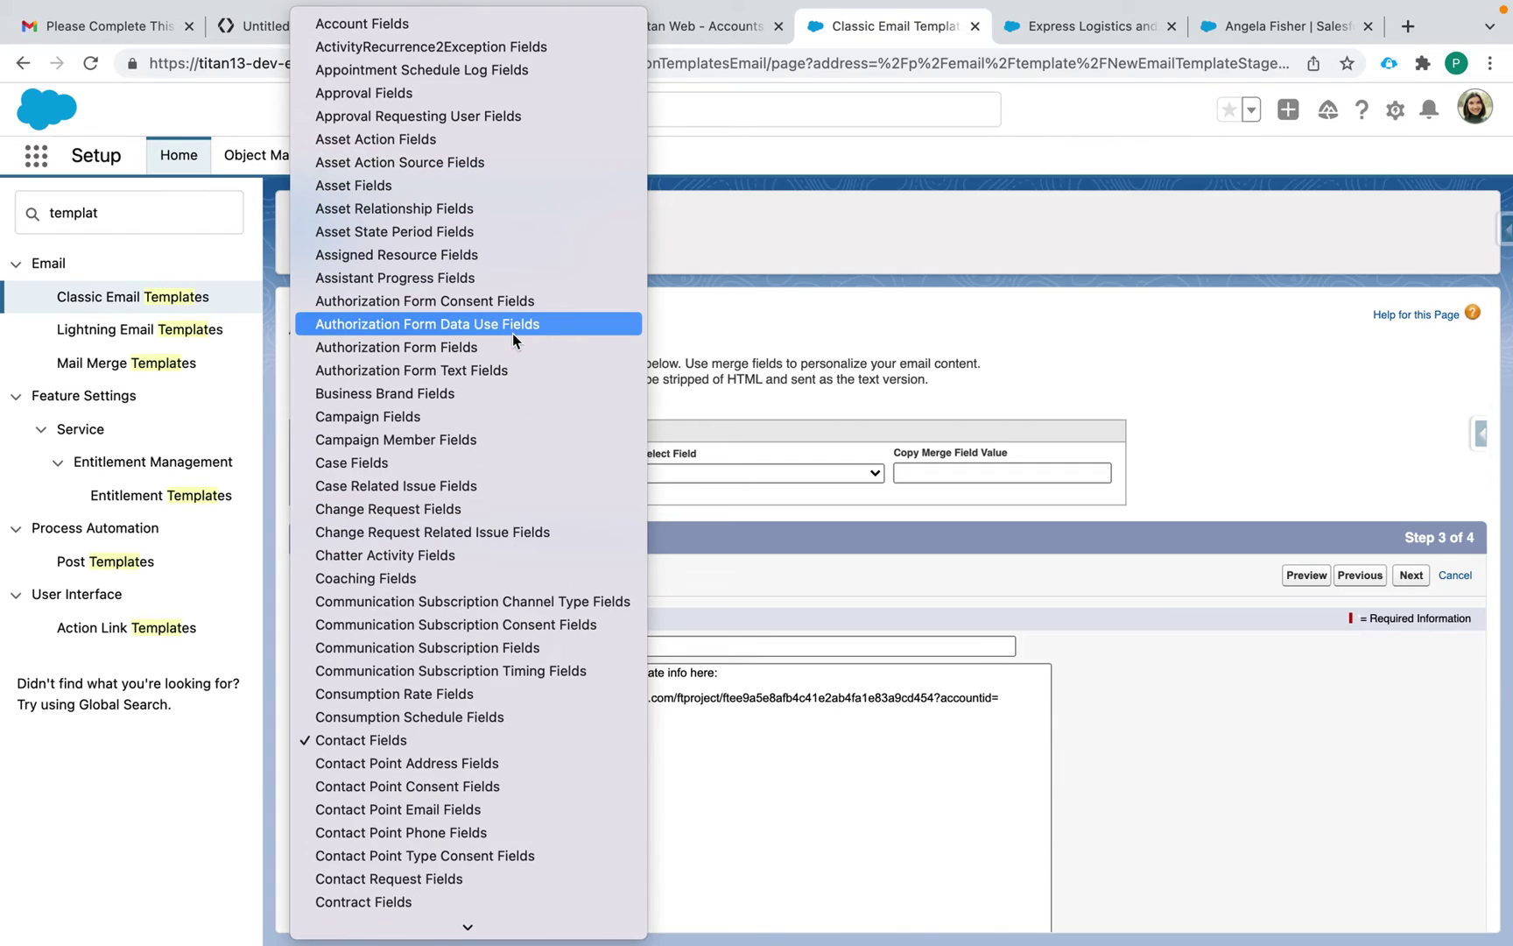
click(477, 25)
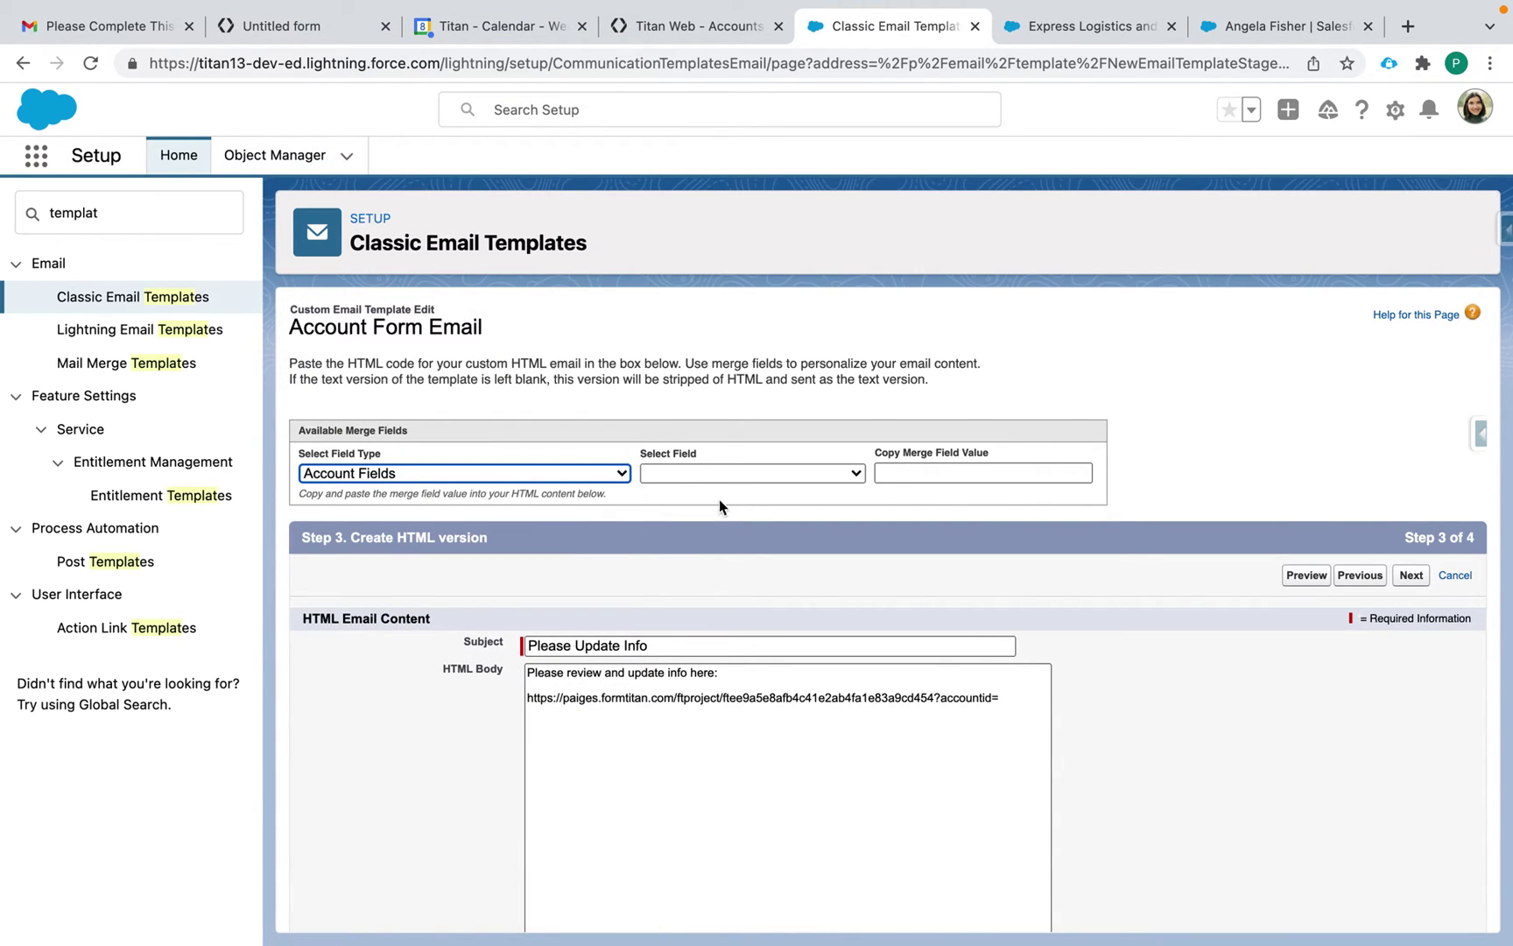
click(732, 478)
click(736, 517)
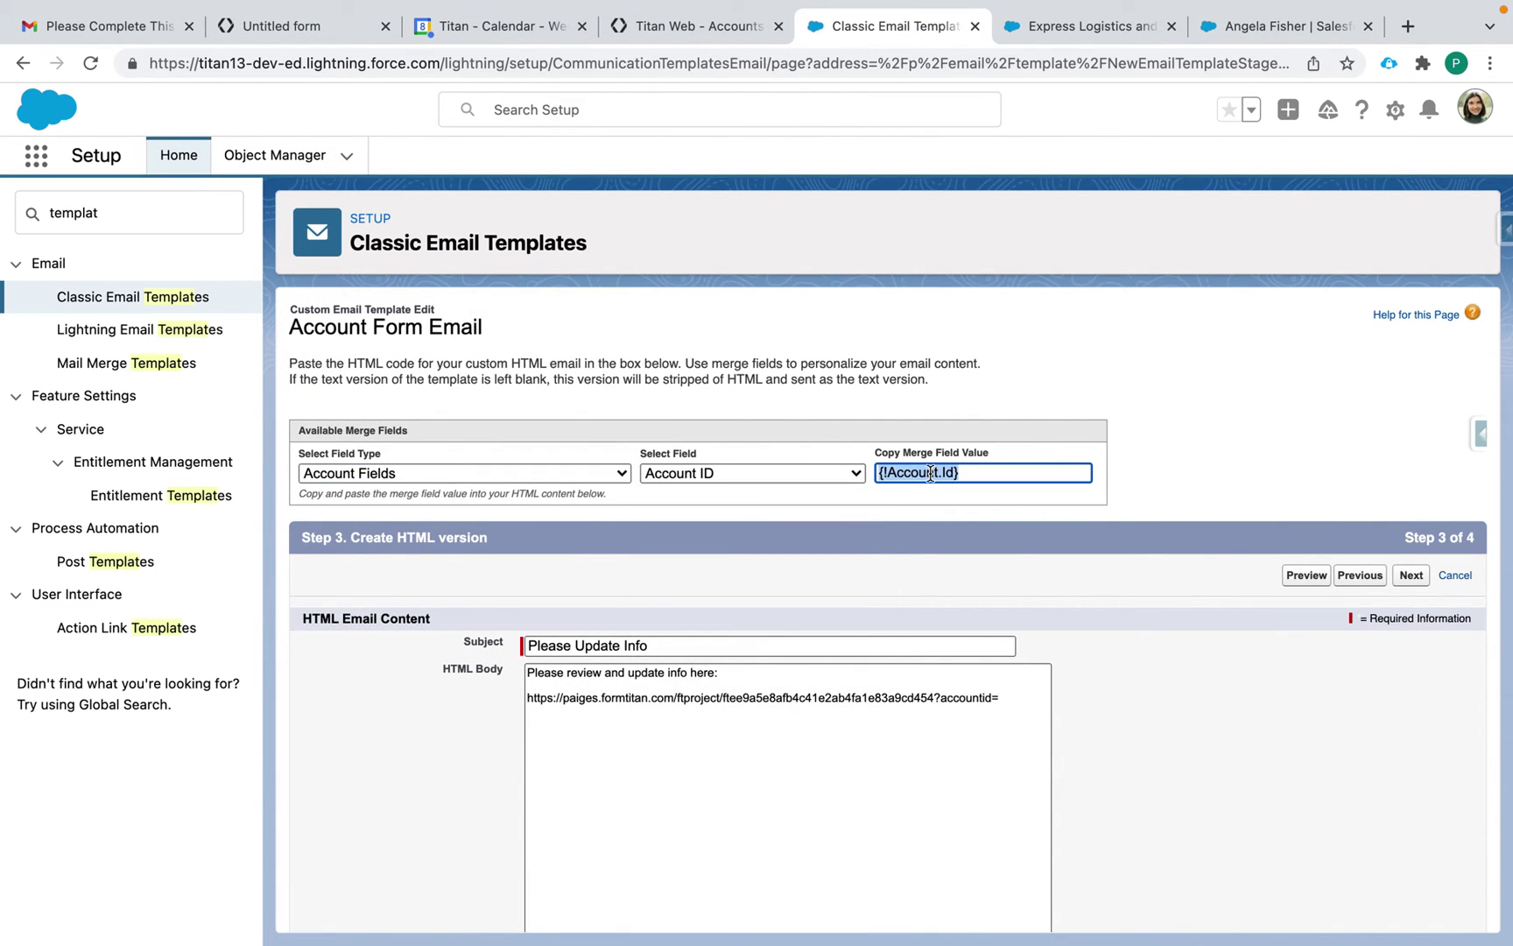
Insert {!Account.Id} right after 'accountid=' and move on to the text-only step.
click(1007, 695)
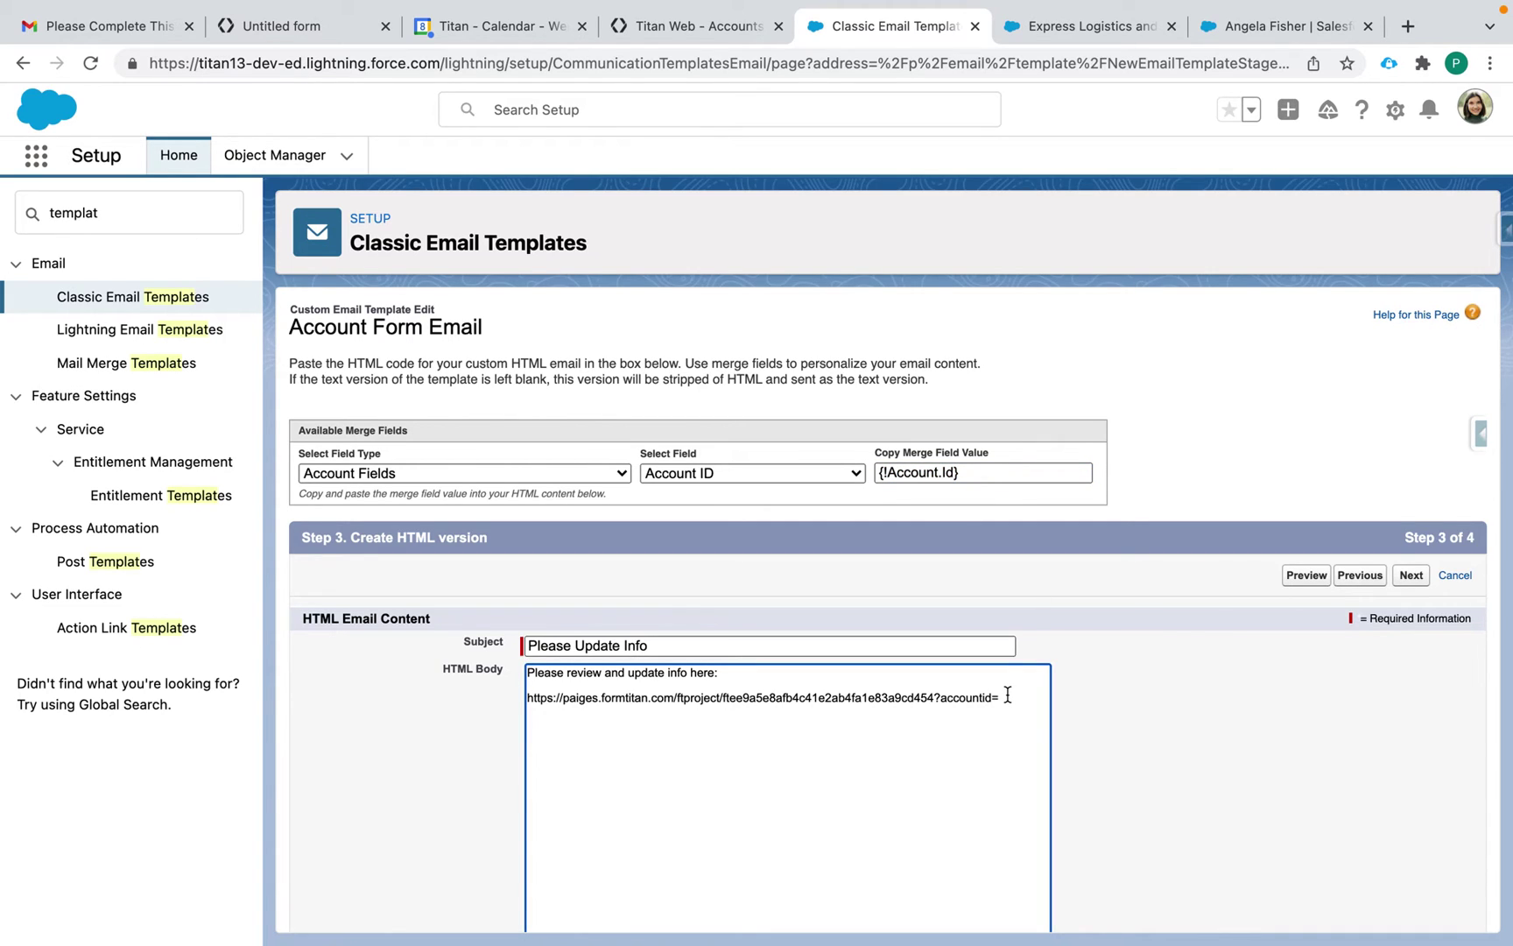
key(super+v)
scroll(702, 801, down, 3)
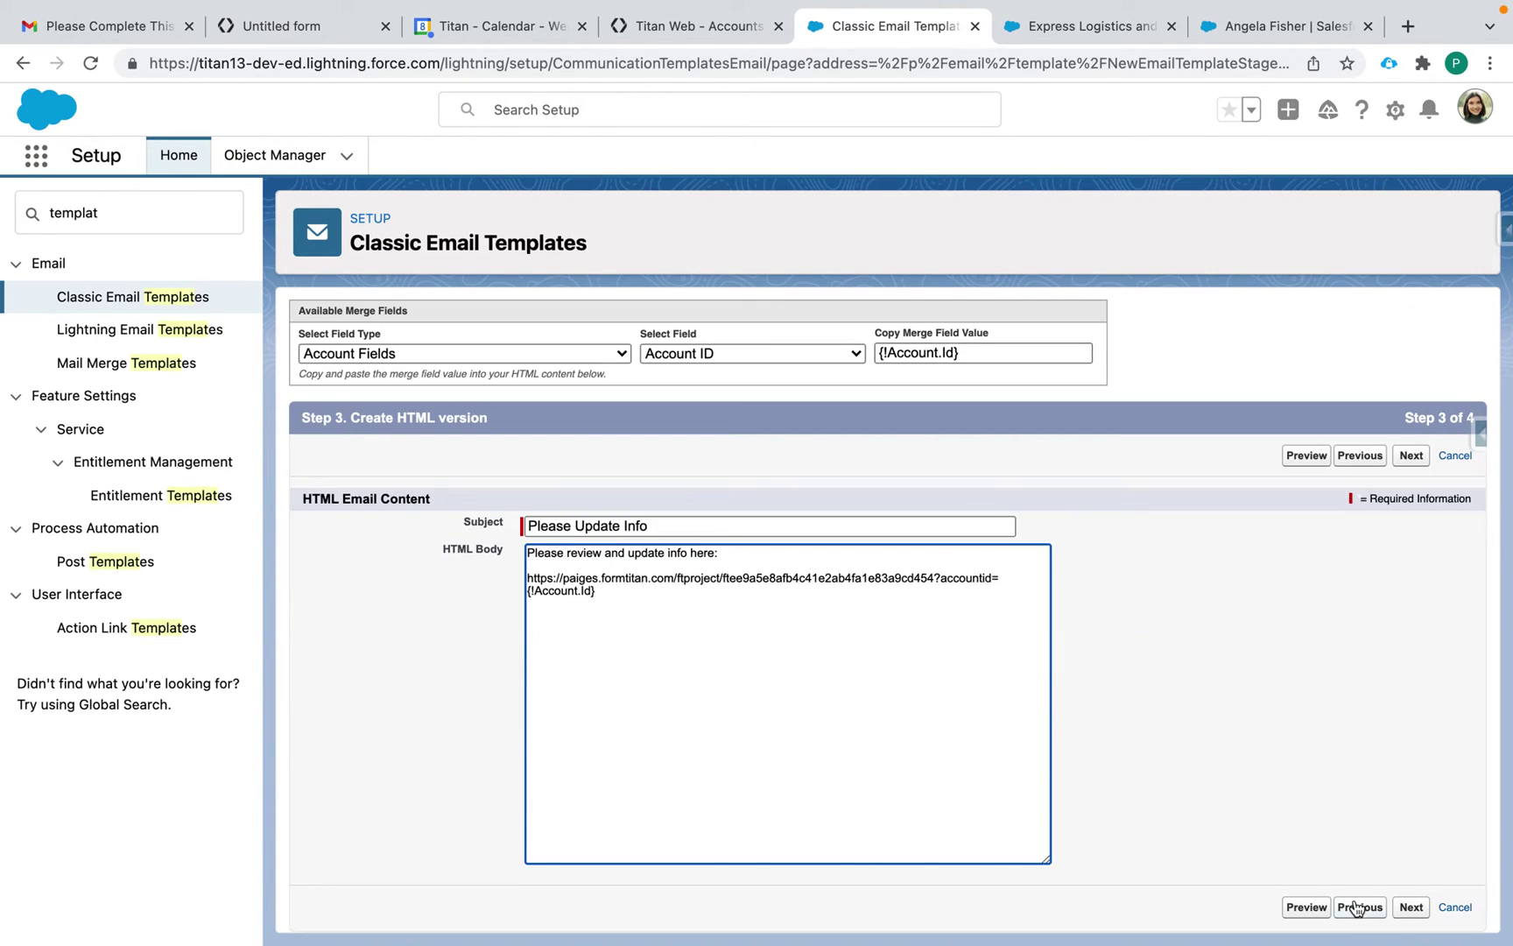
click(1410, 906)
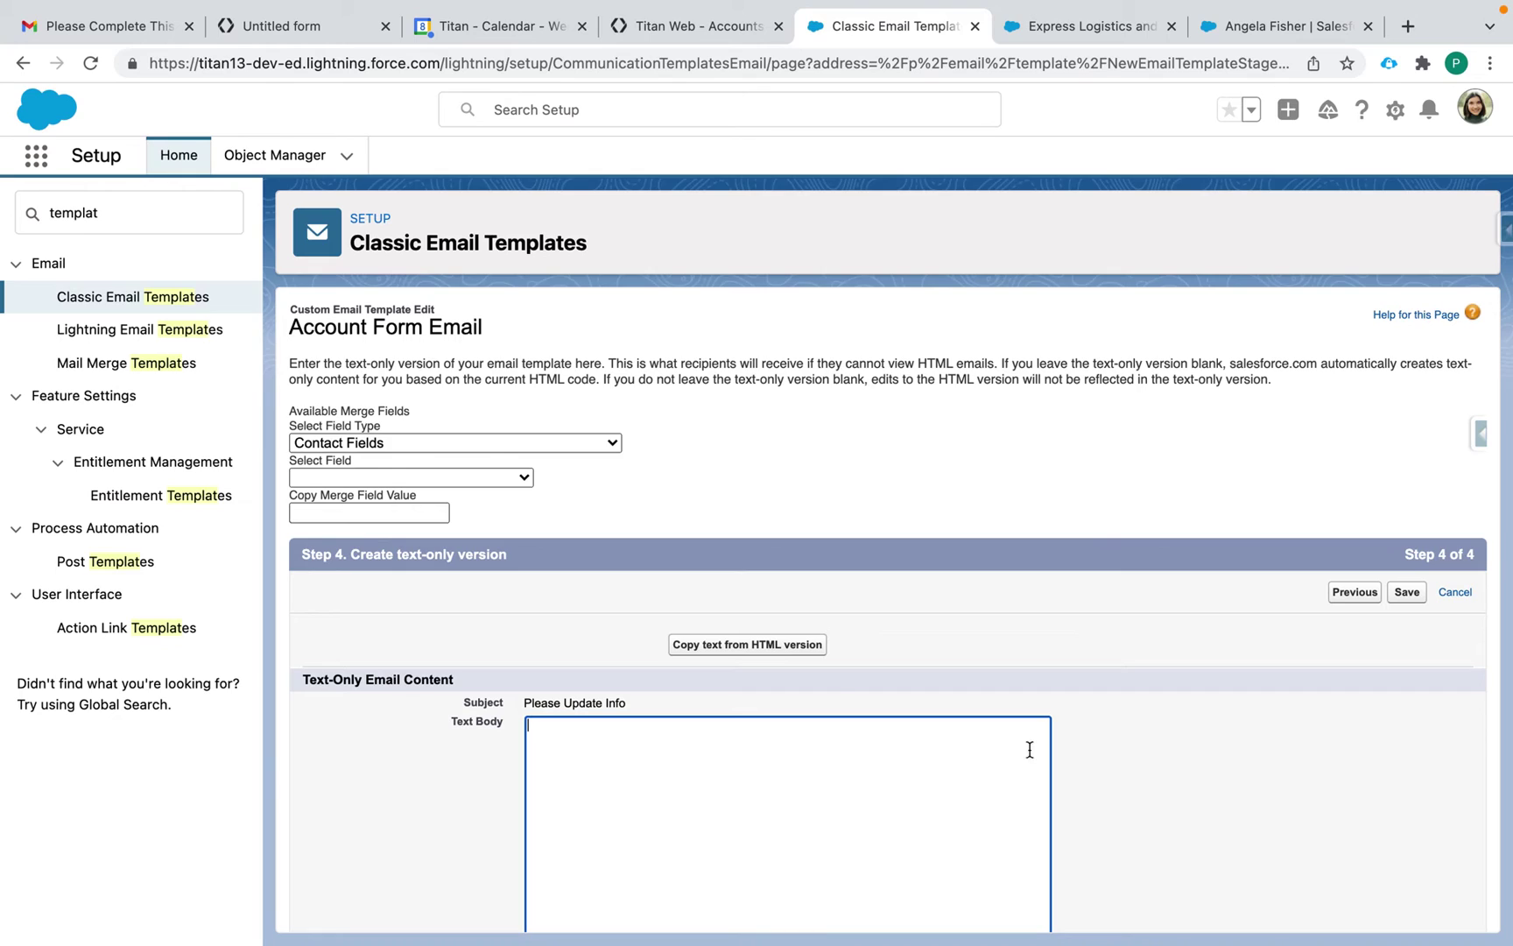
Copy the HTML text into the text-only version and save the Account Form Email template.
click(787, 650)
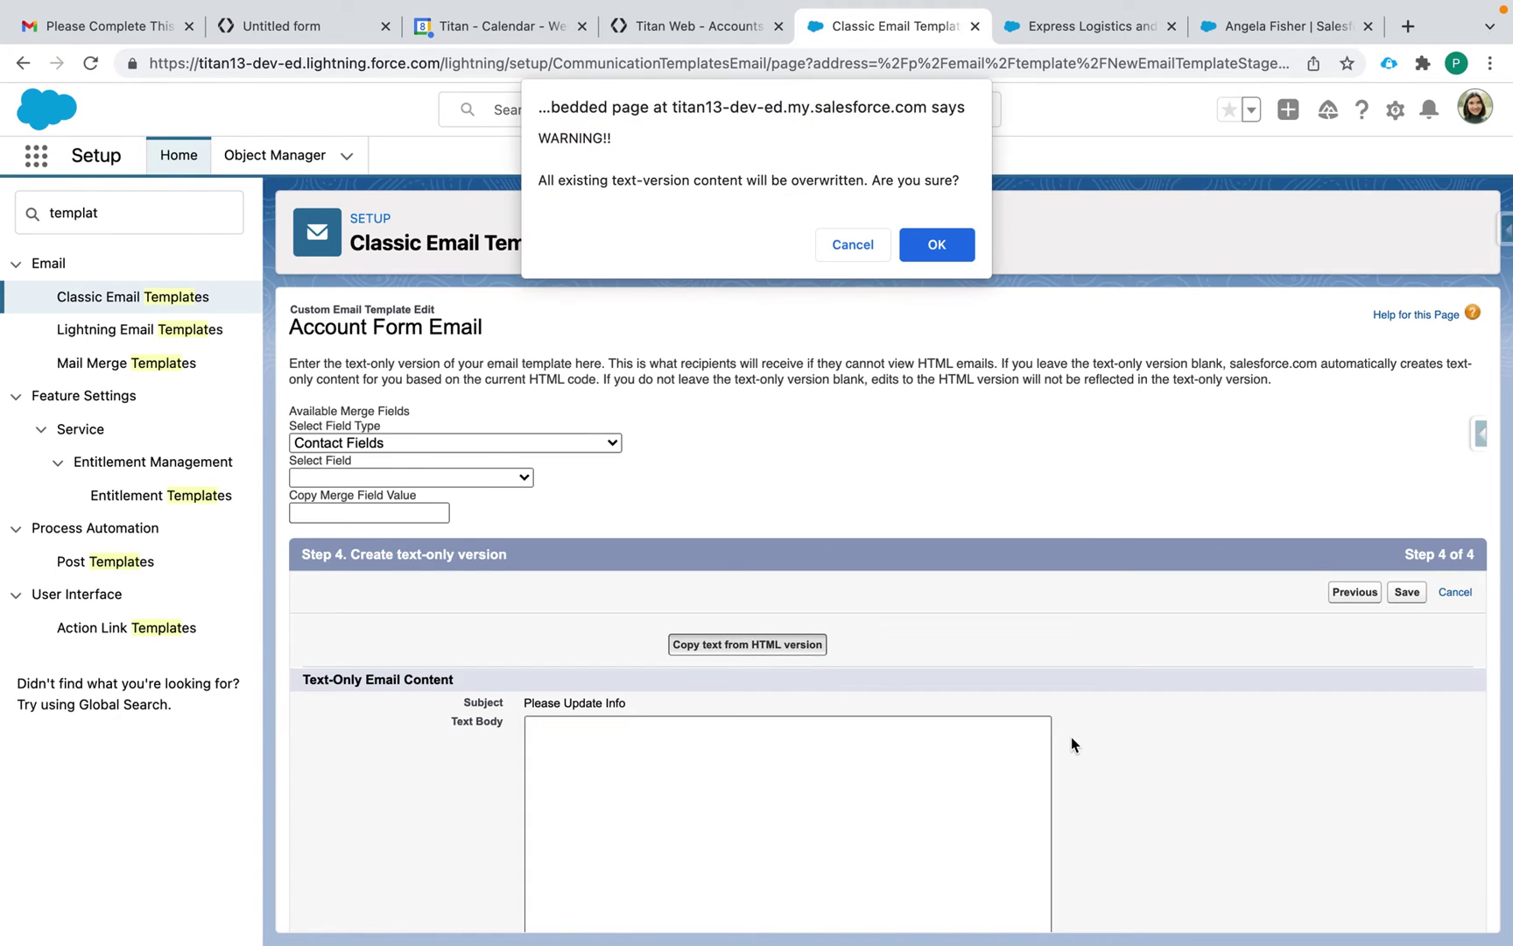
click(936, 244)
scroll(1189, 689, down, 2)
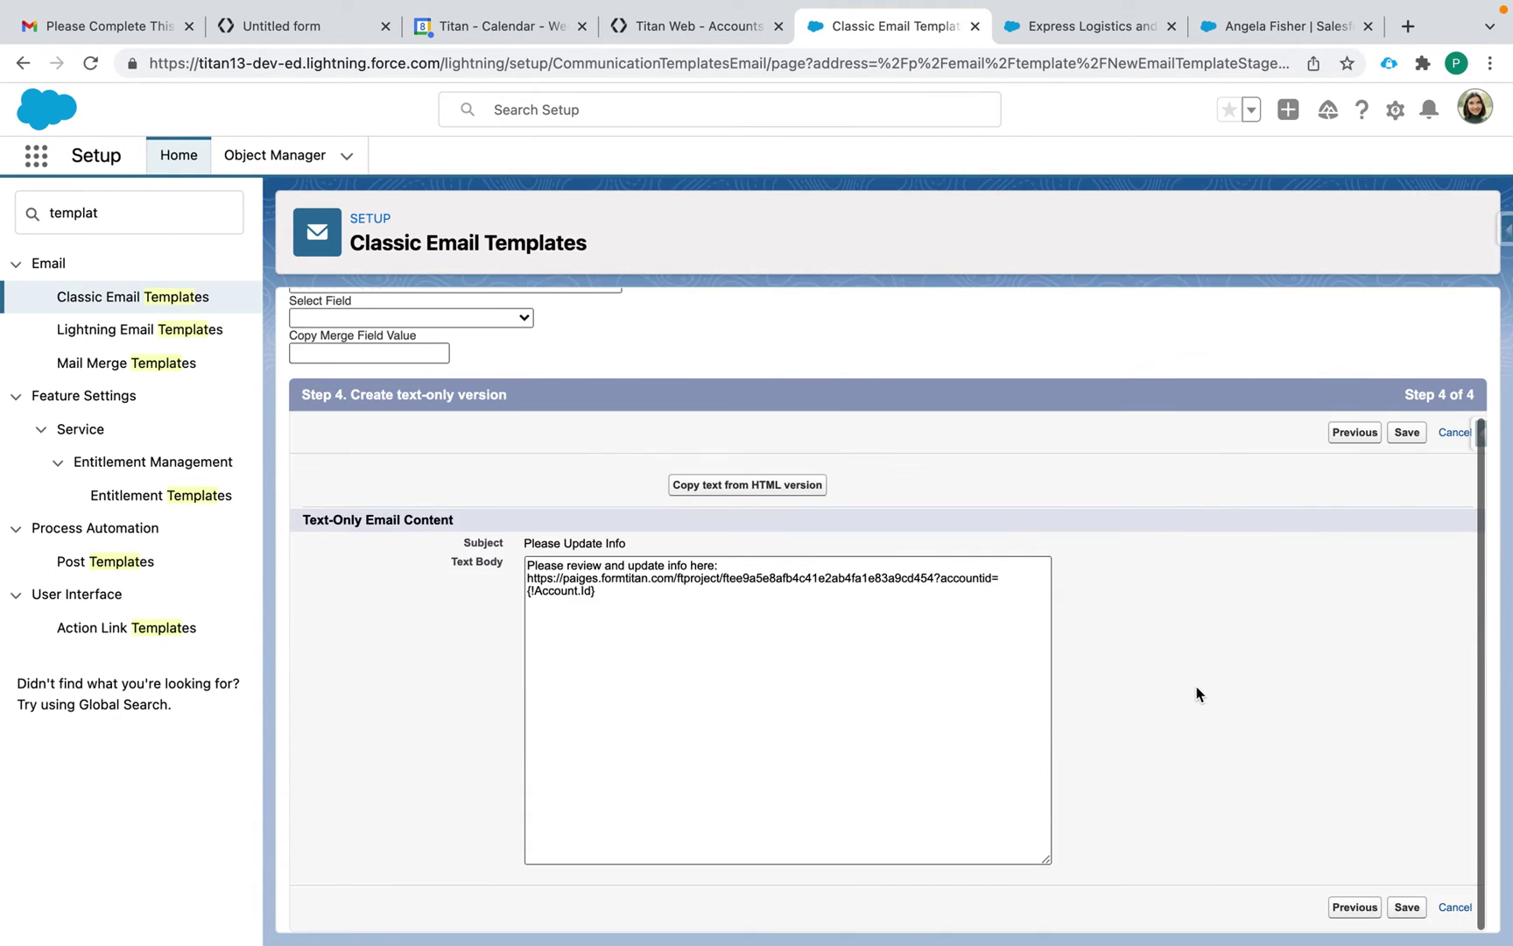
click(1407, 907)
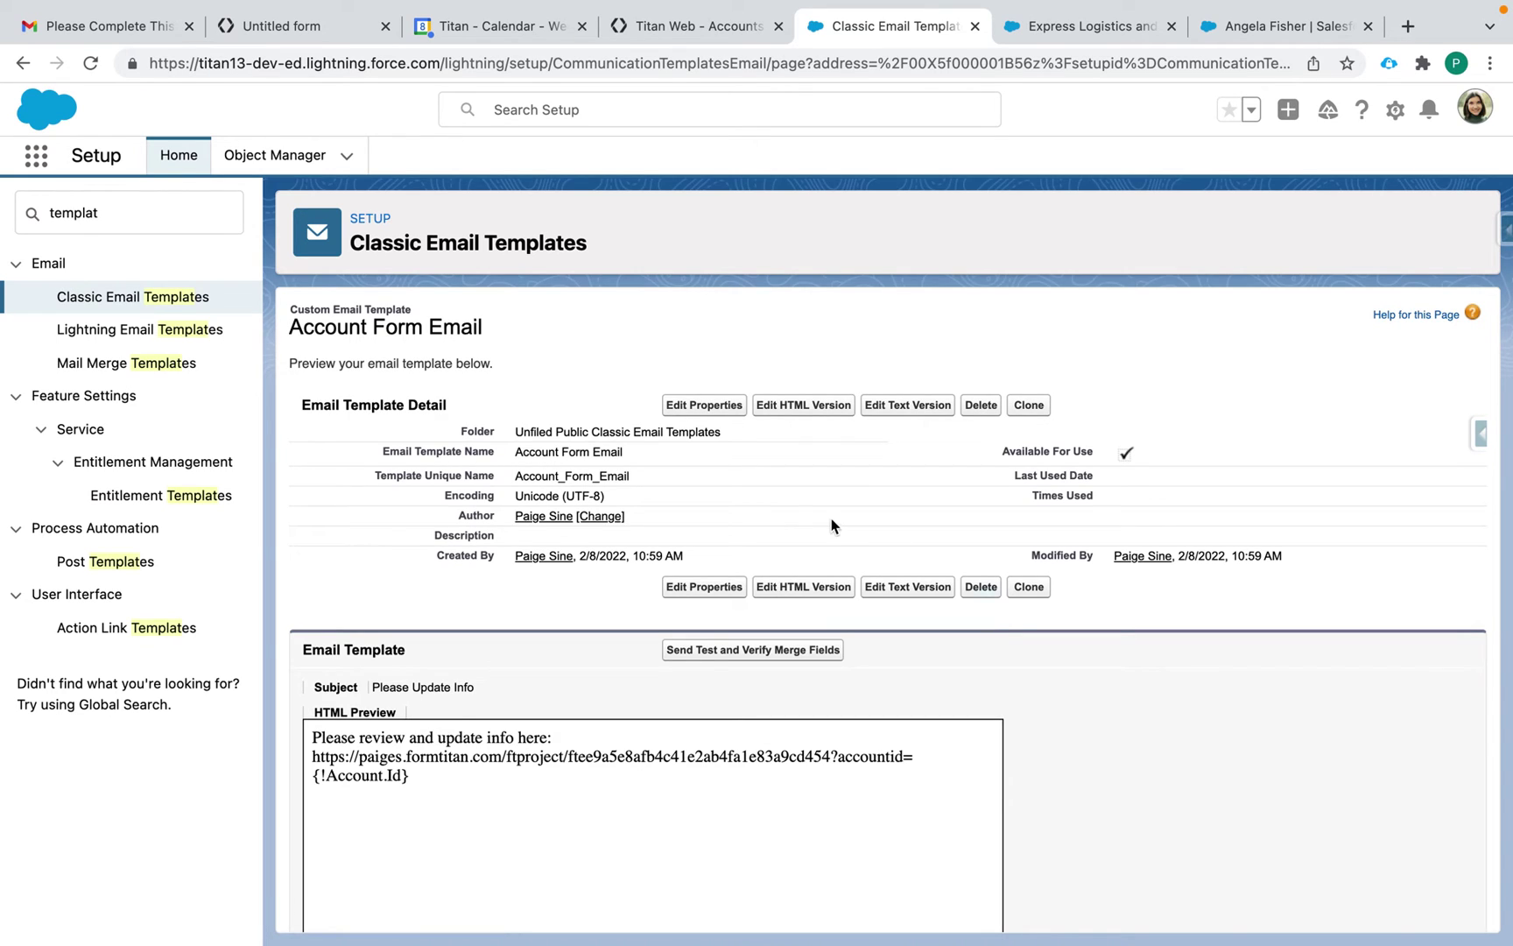
scroll(548, 534, down, 3)
scroll(538, 499, up, 3)
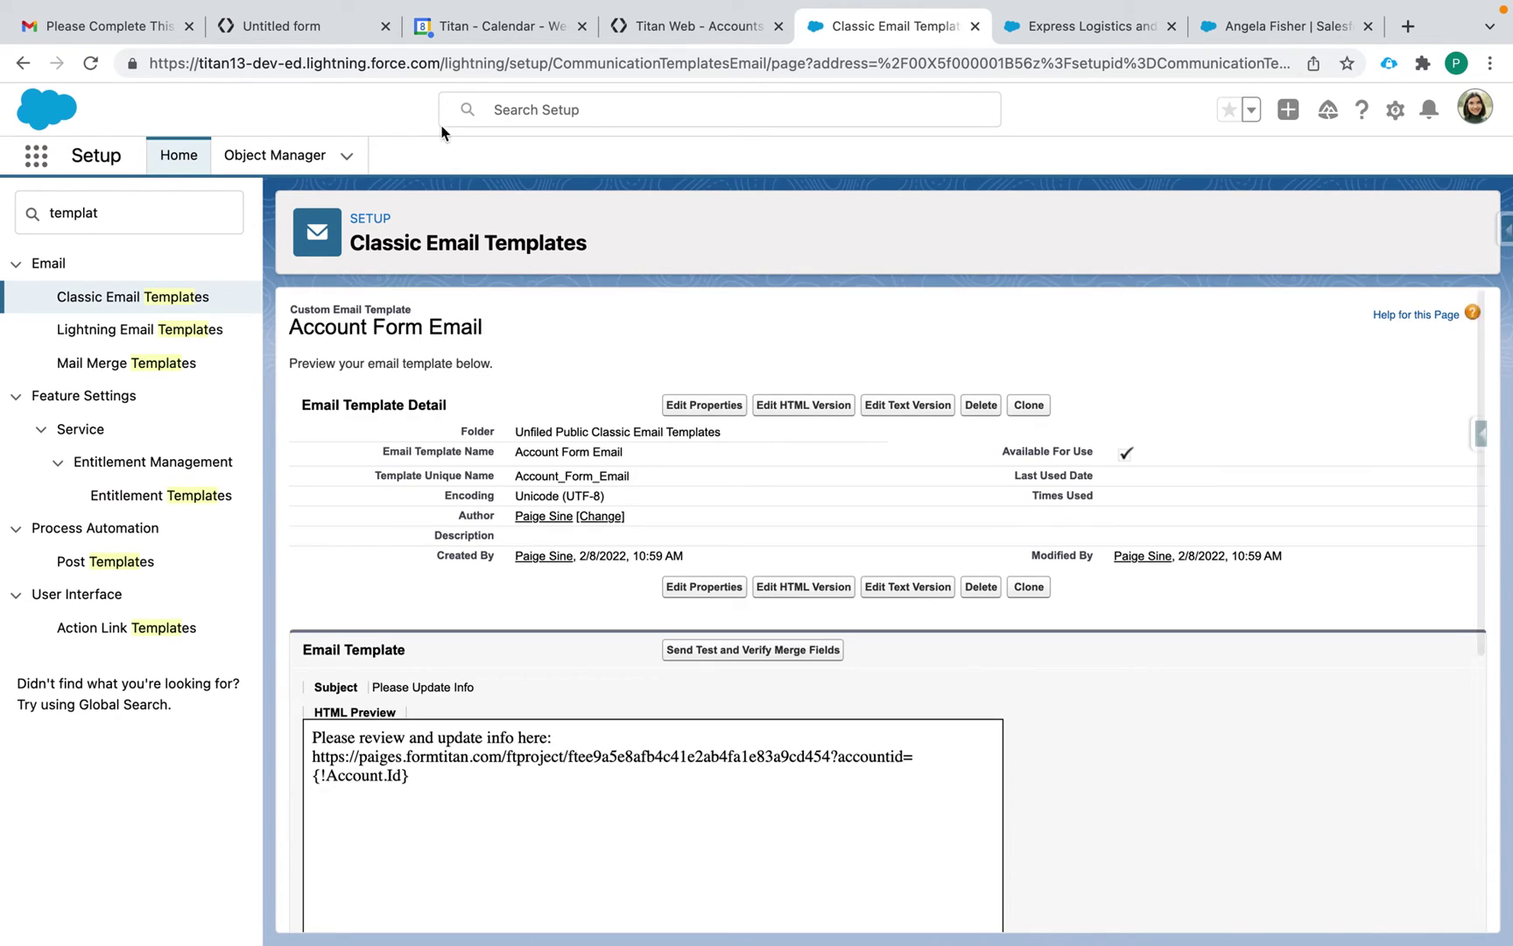
On the Express Logistics and Transport account, compose an email using the Account Form Email template.
click(1034, 27)
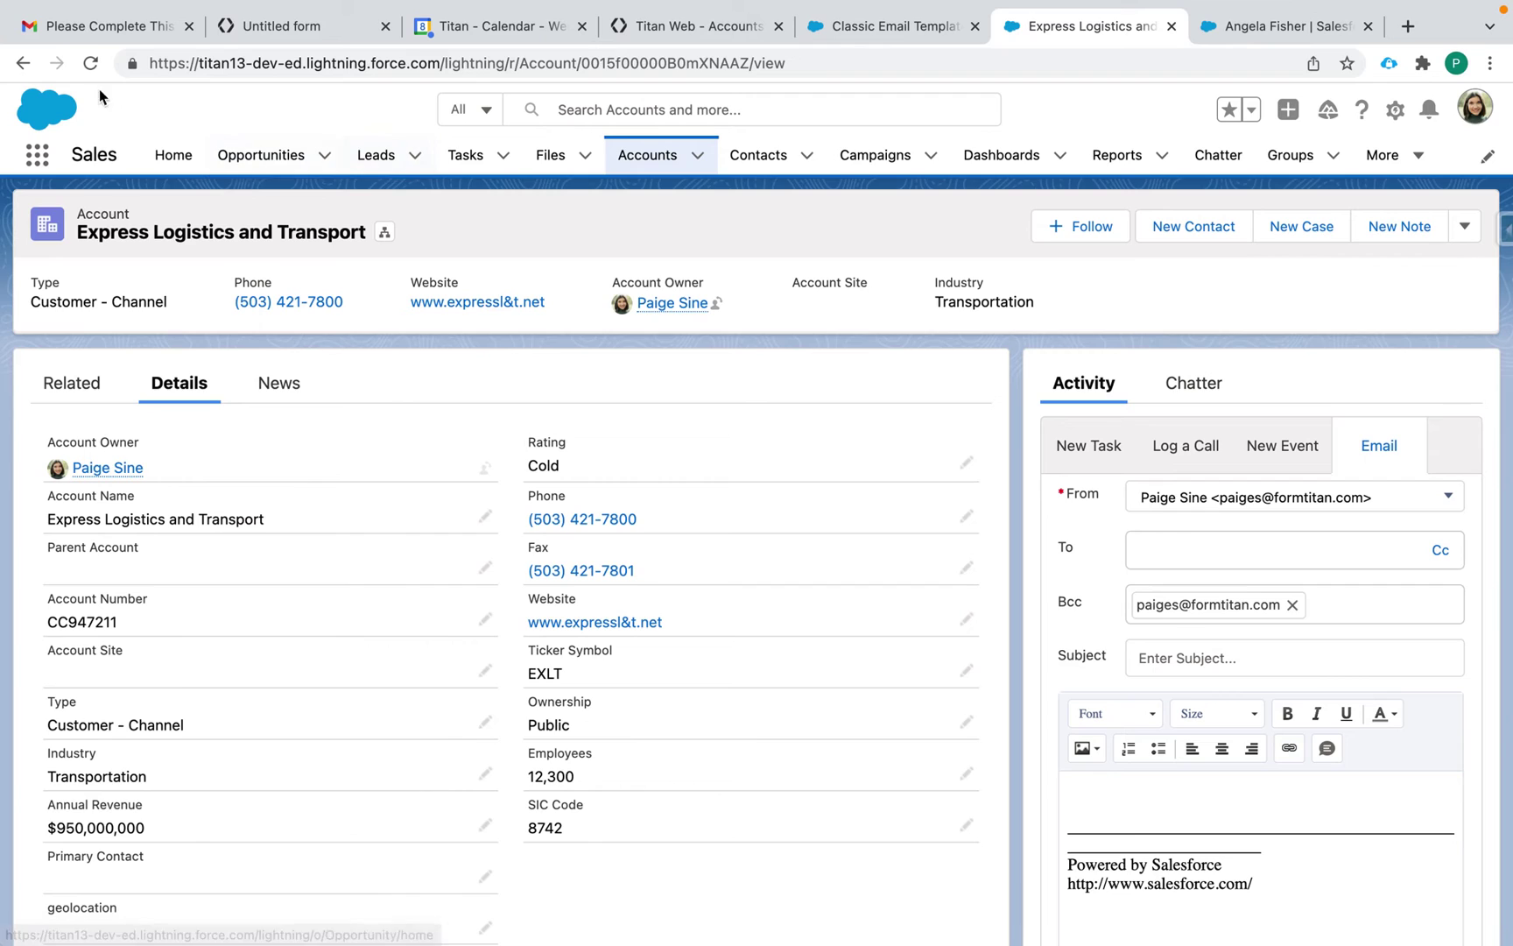
click(91, 63)
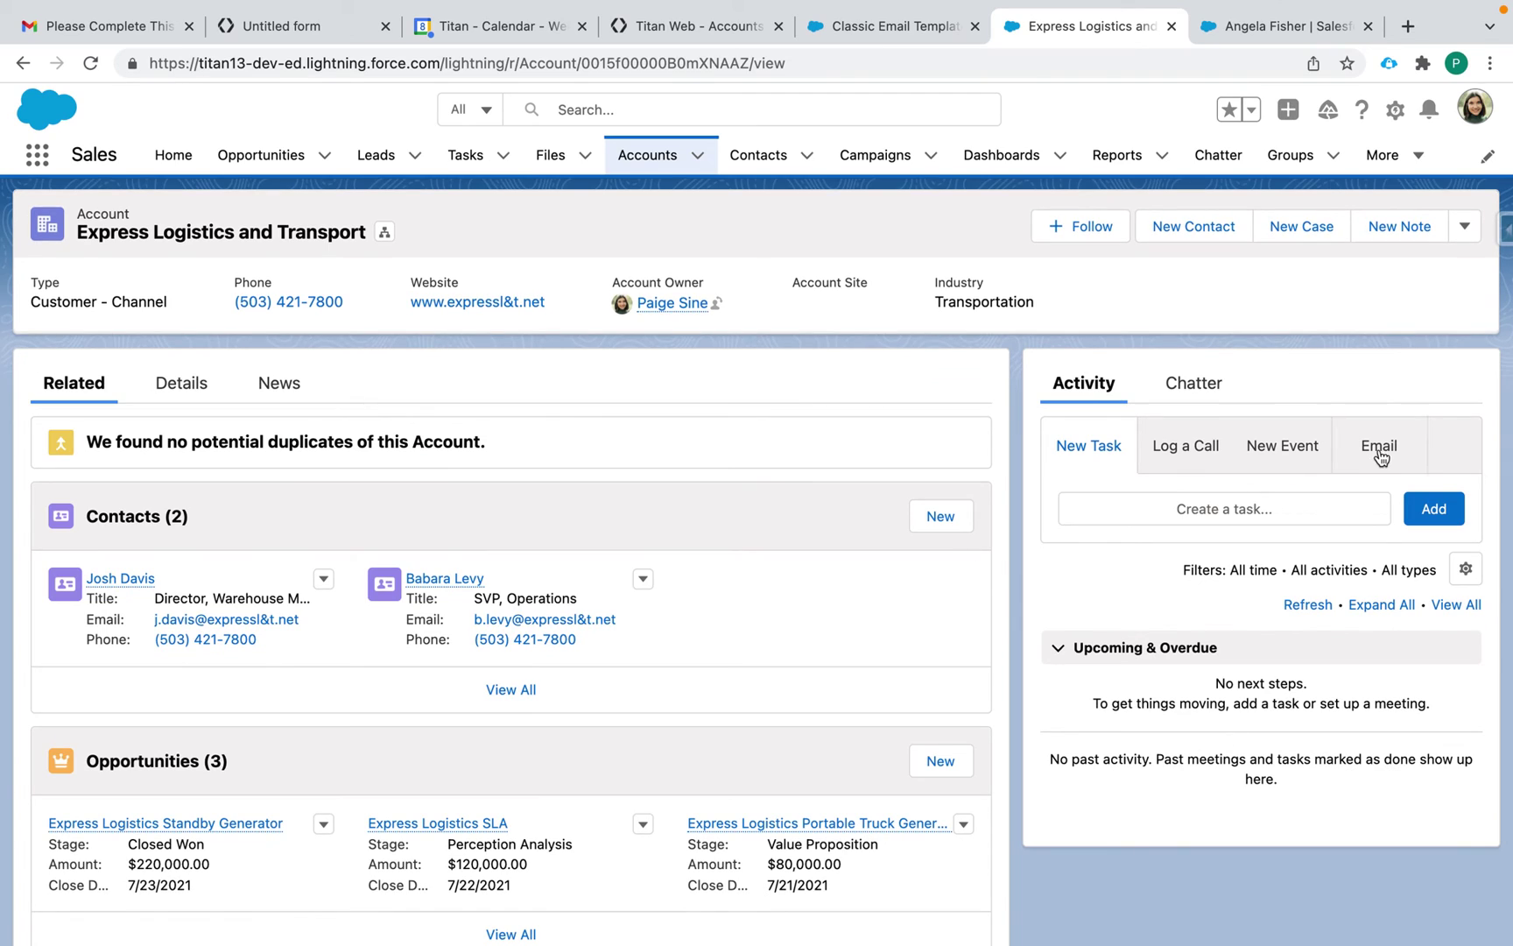
click(1379, 449)
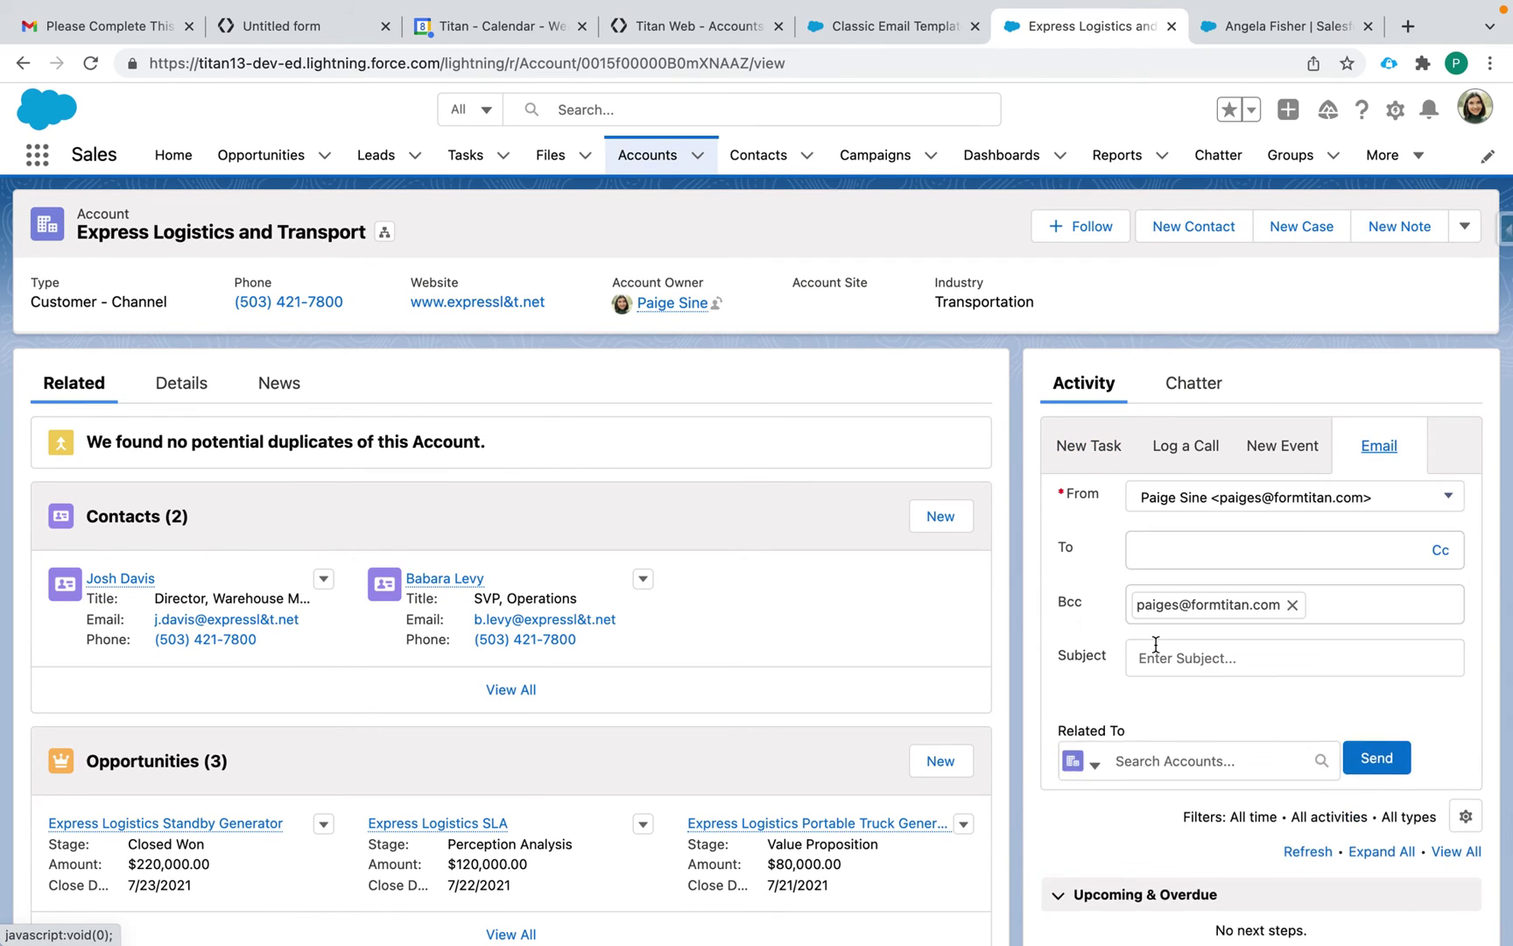
scroll(1156, 652, down, 2)
scroll(1127, 655, down, 4)
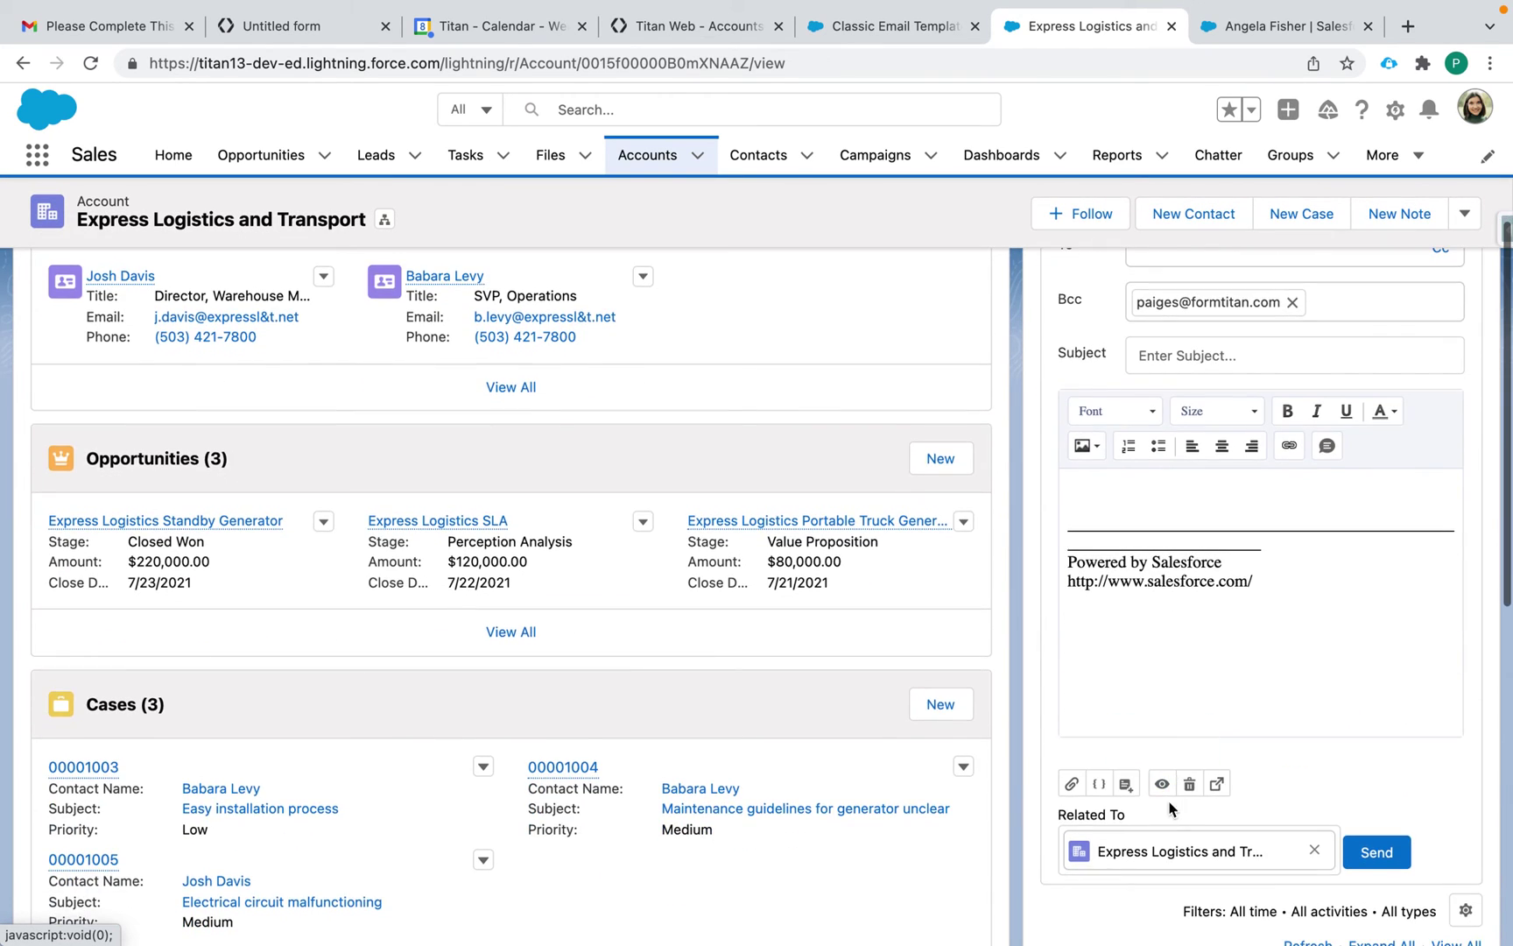
click(1127, 785)
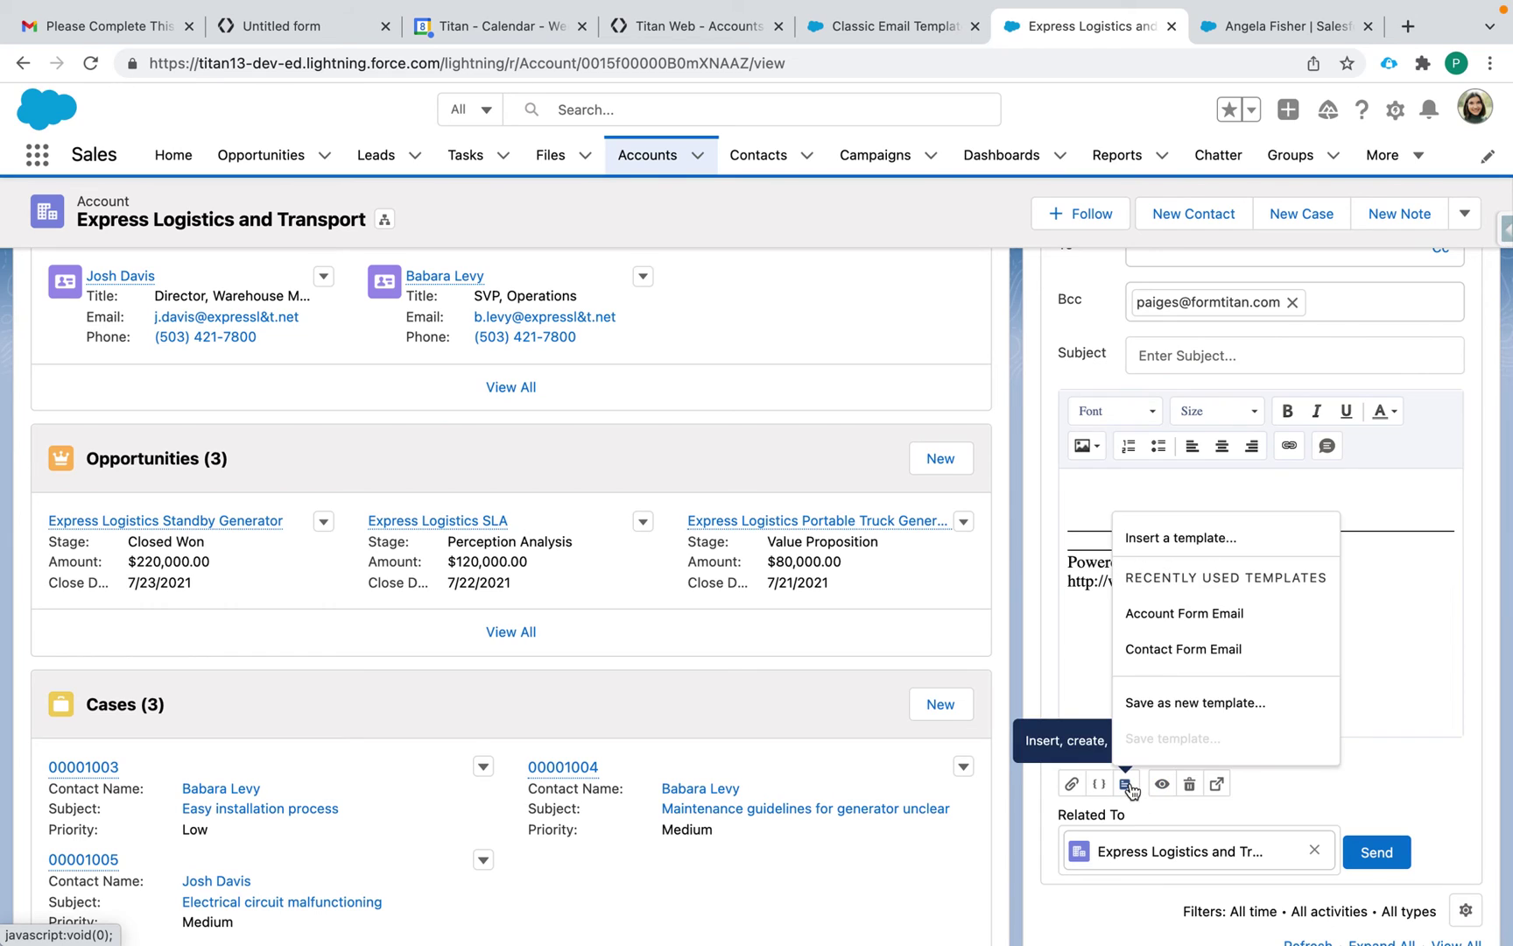
click(1187, 619)
click(803, 561)
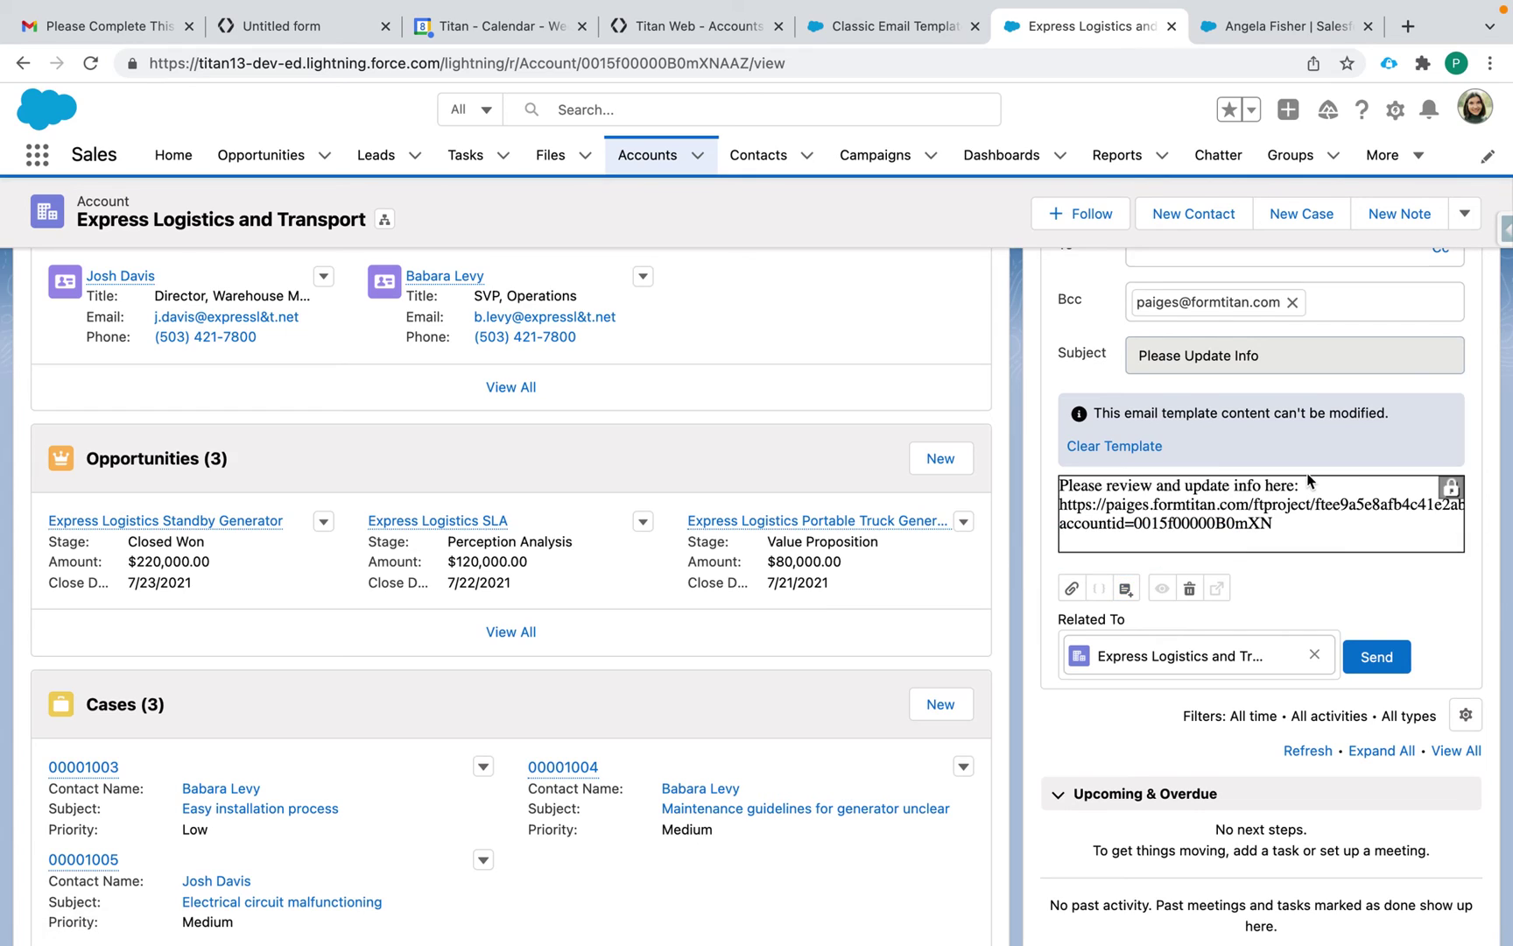
scroll(1197, 358, up, 2)
Address the Please Update Info email to the matching contact and send it.
click(1198, 364)
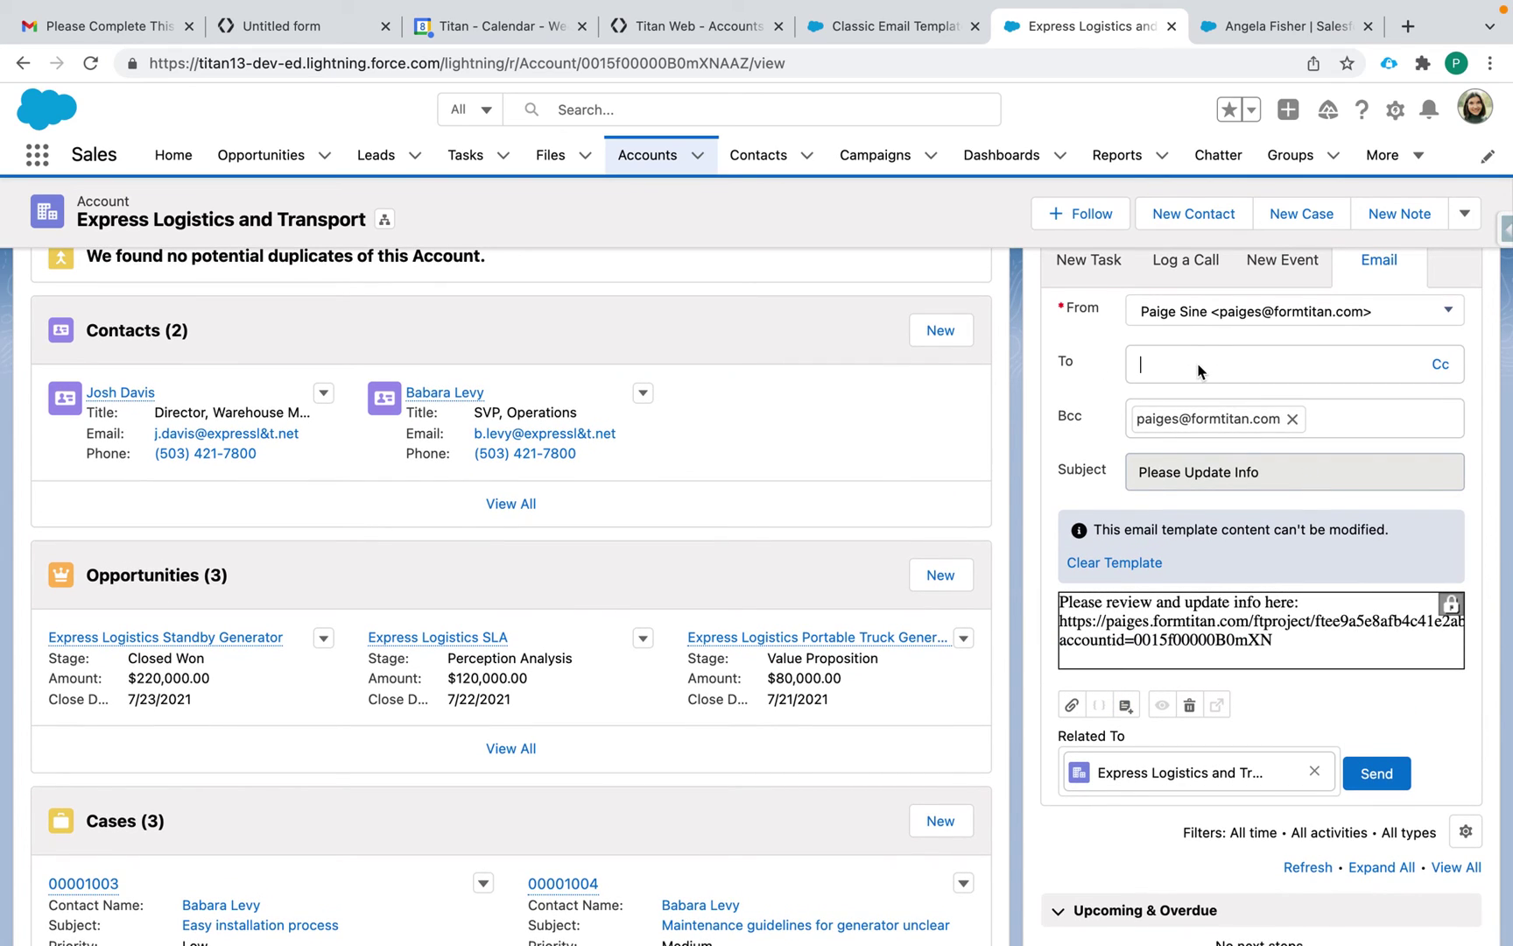
text(paiges@)
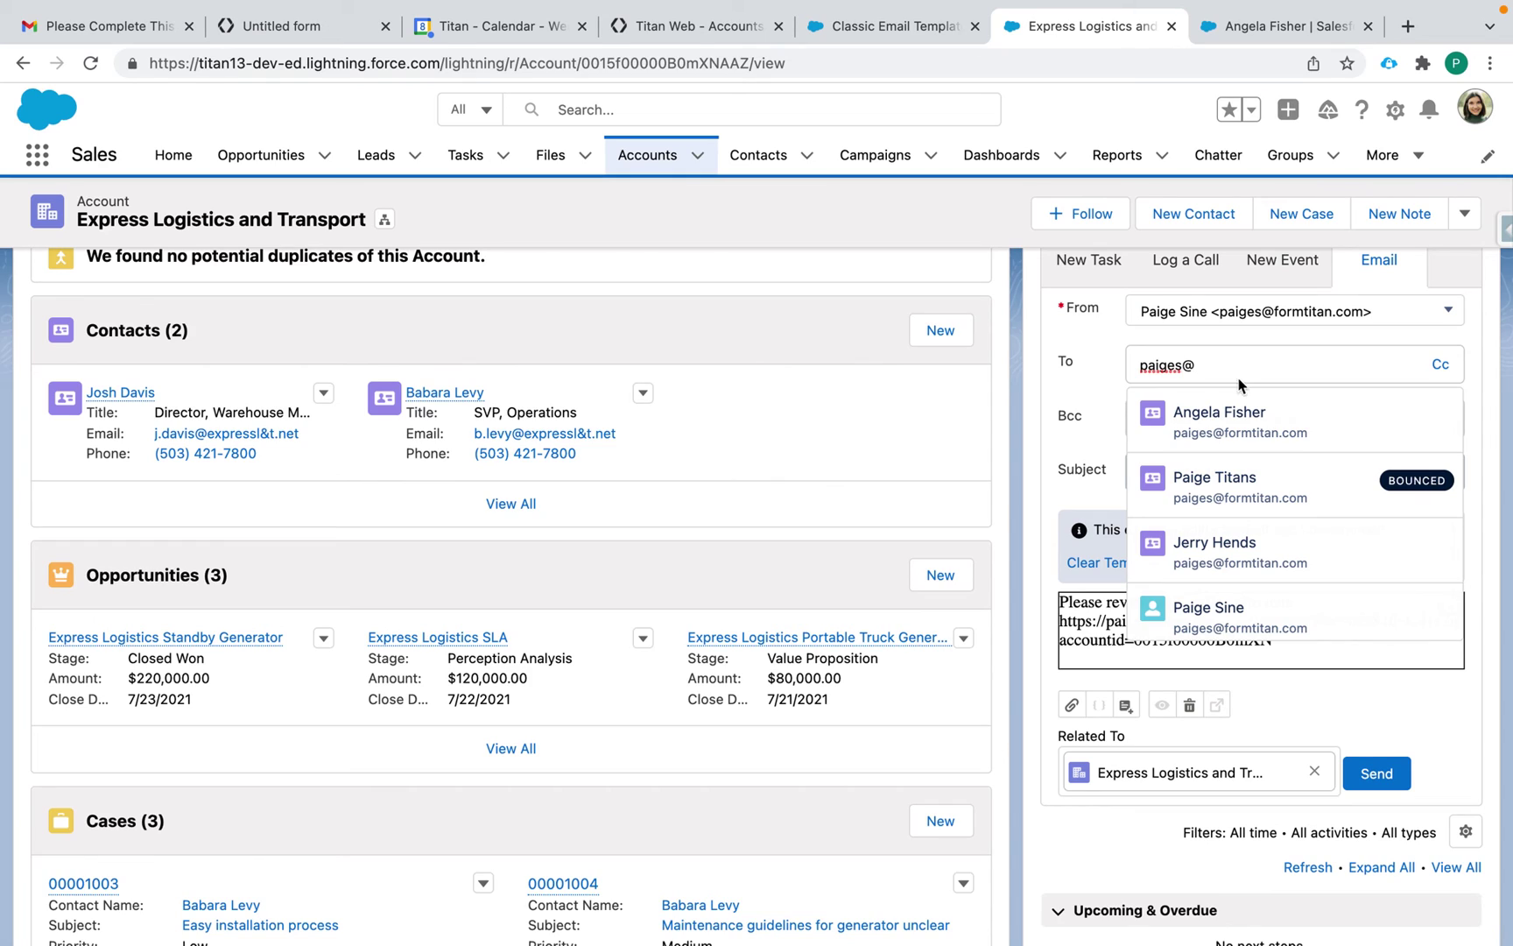
click(1261, 566)
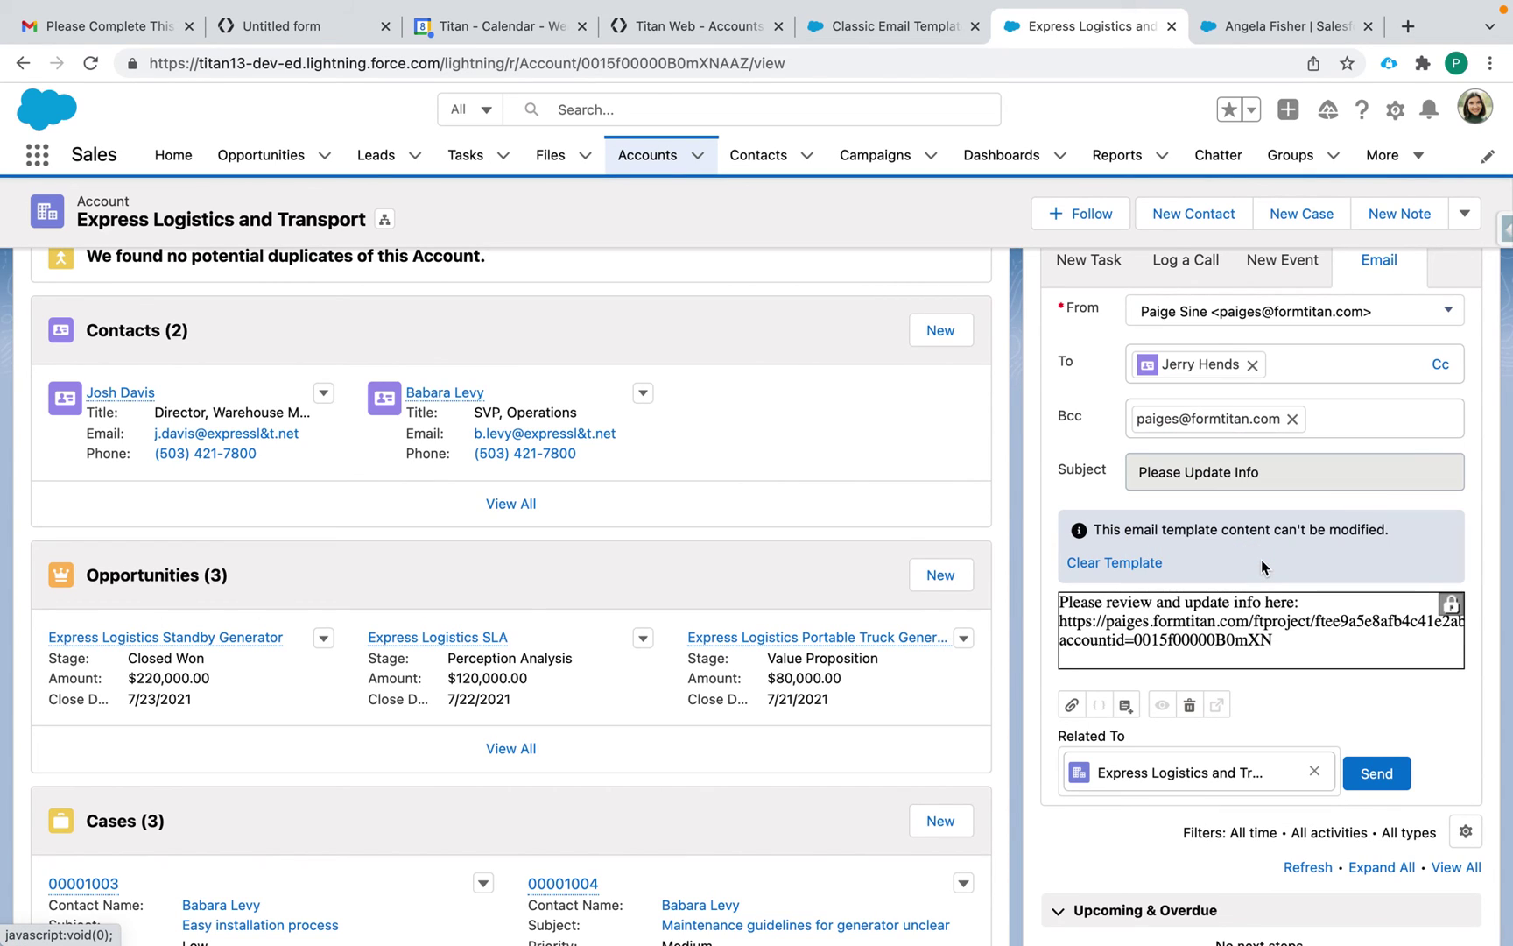
scroll(1176, 633, down, 1)
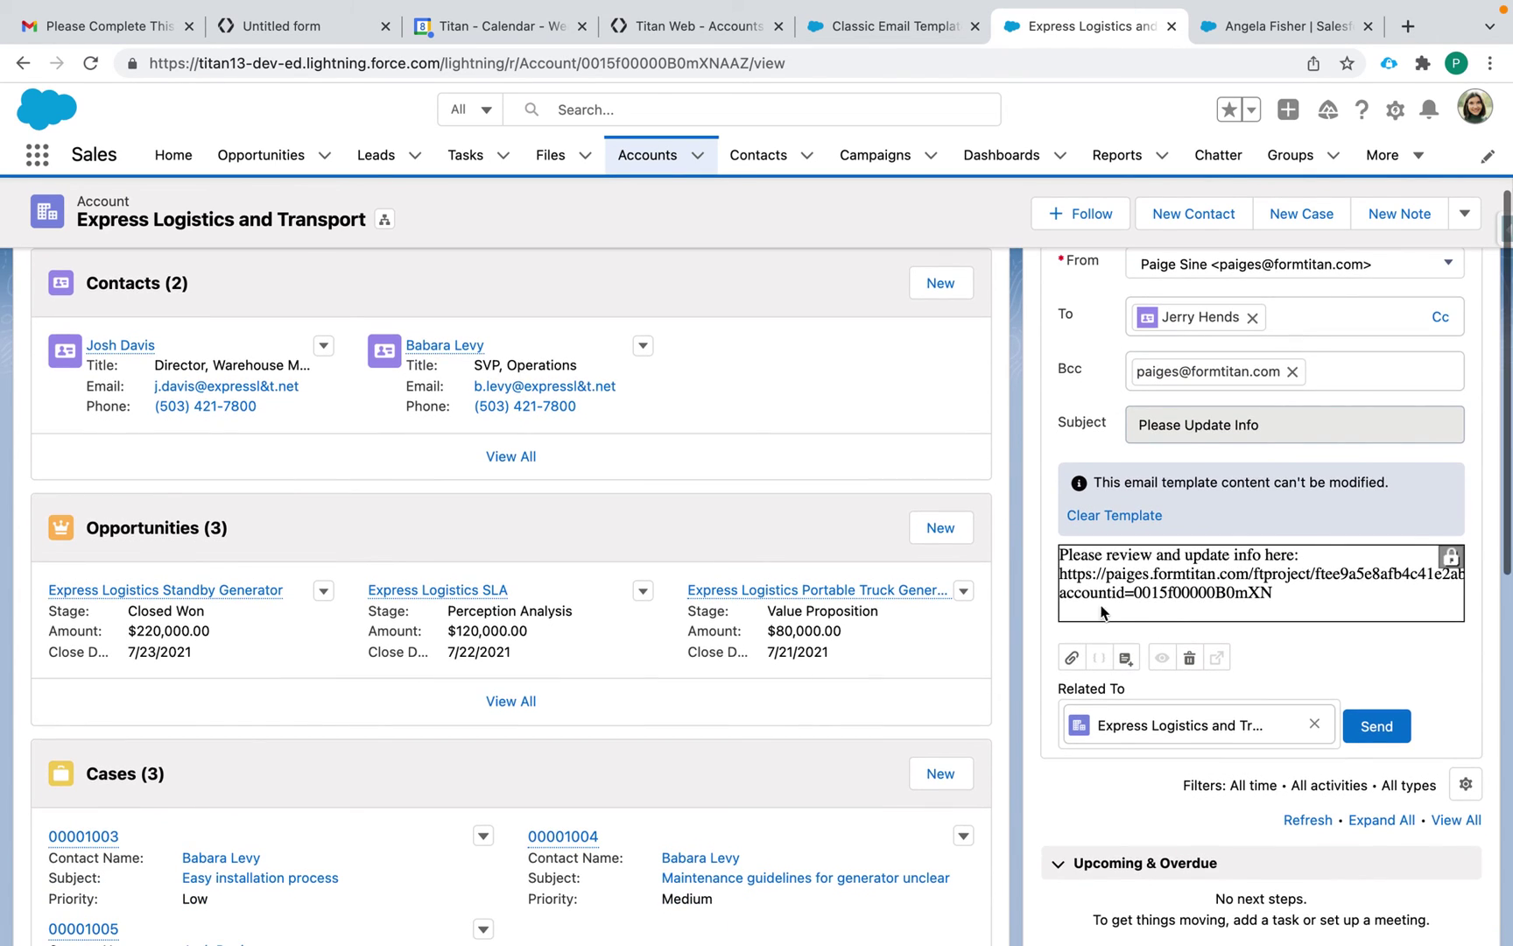
click(1366, 729)
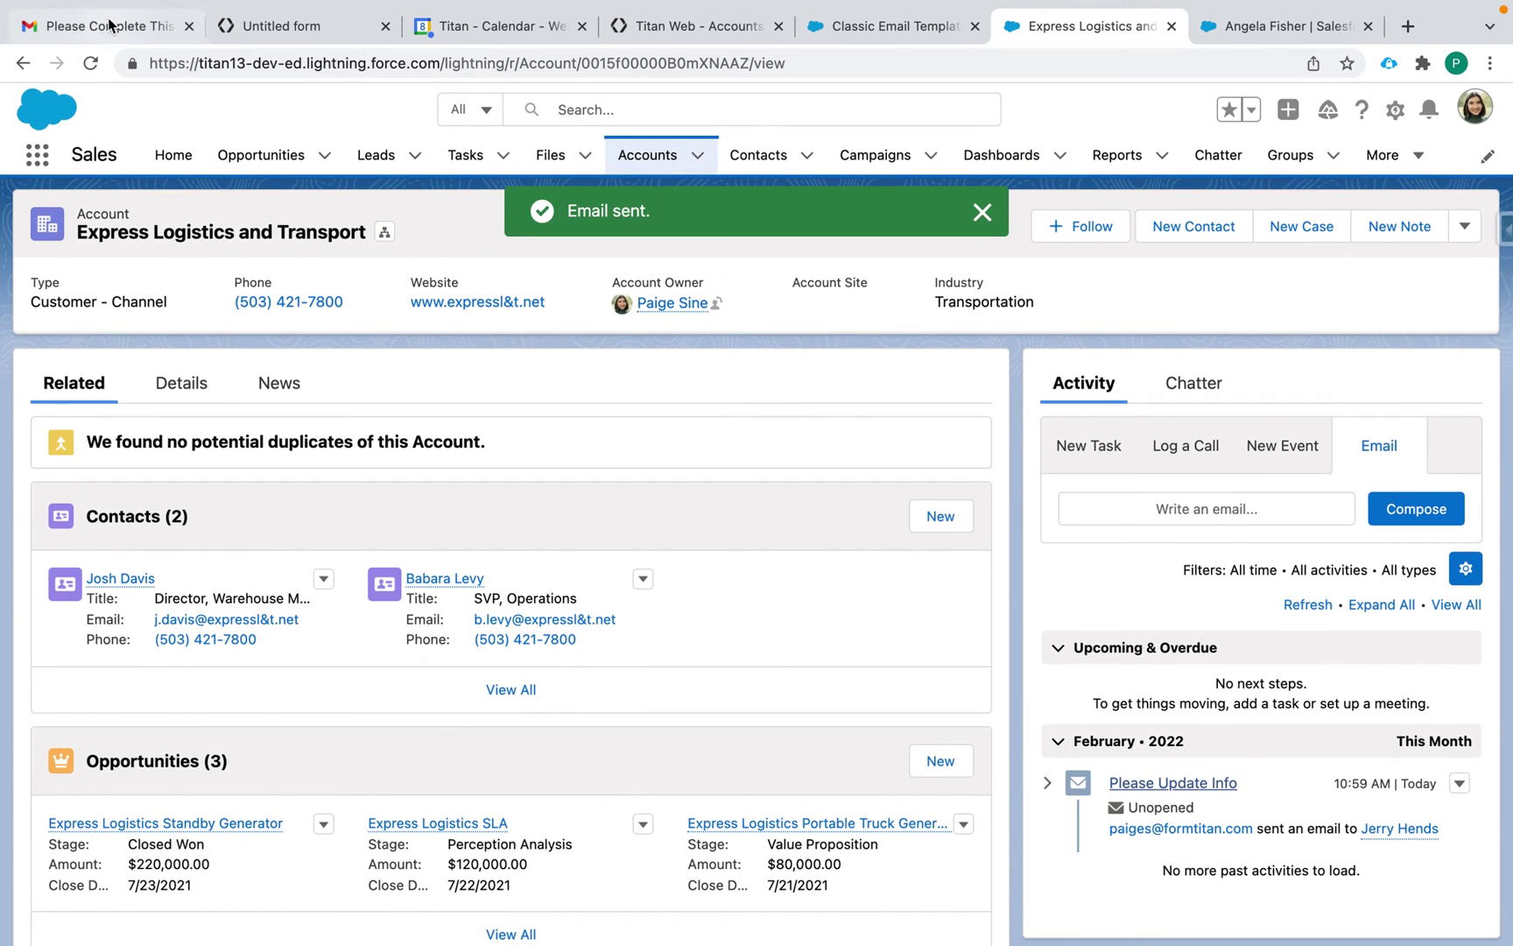
Open the newly received 'Please Update Info' email from the Gmail inbox.
click(114, 26)
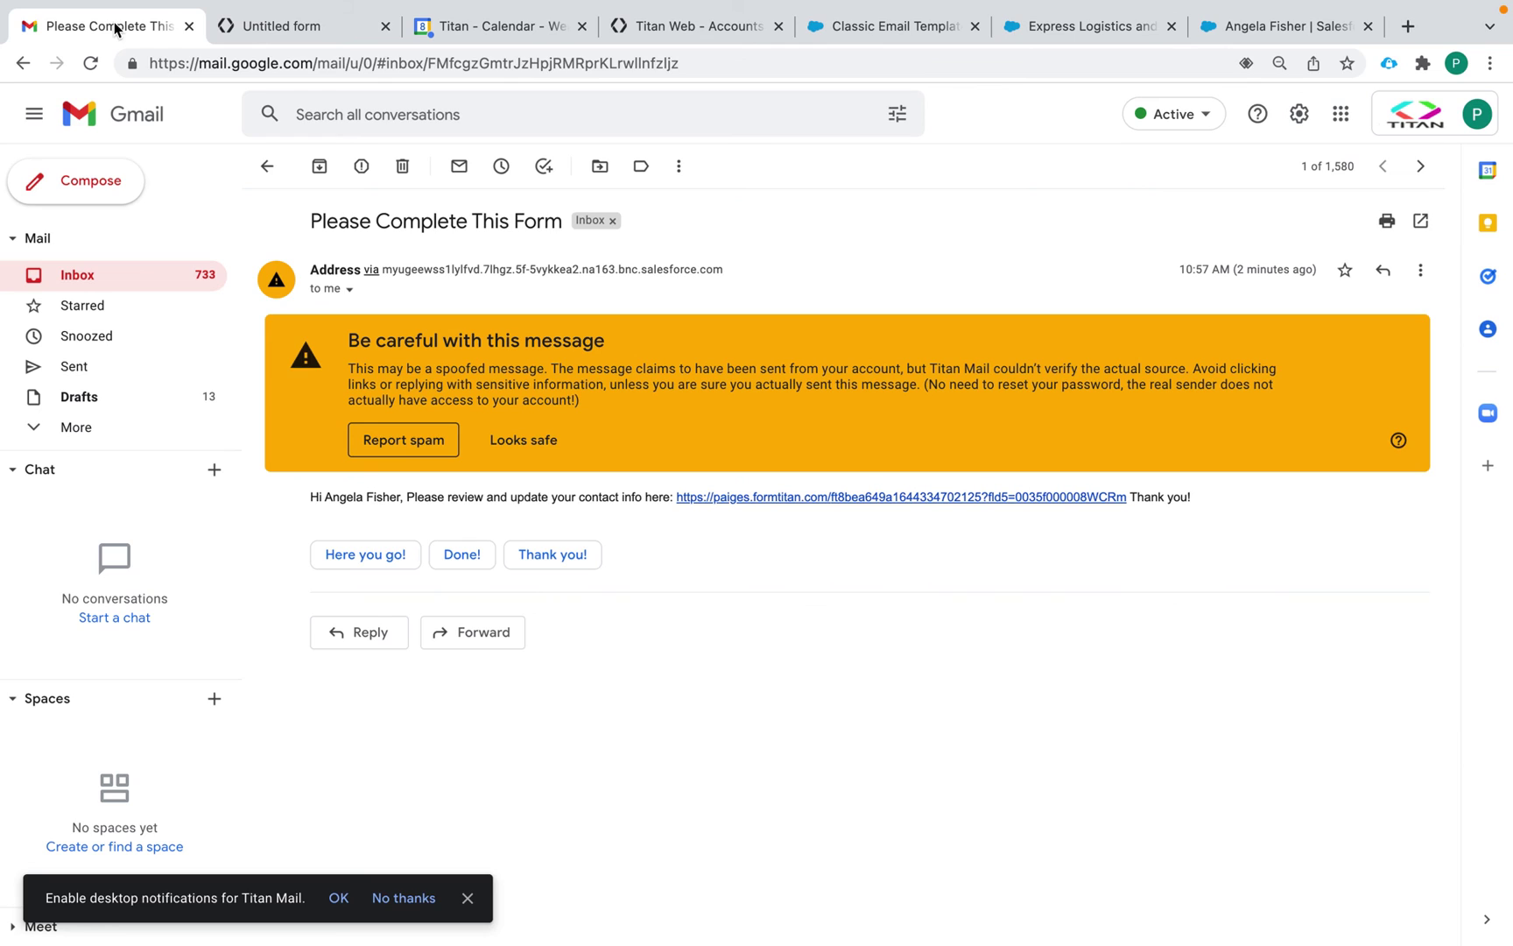
click(166, 277)
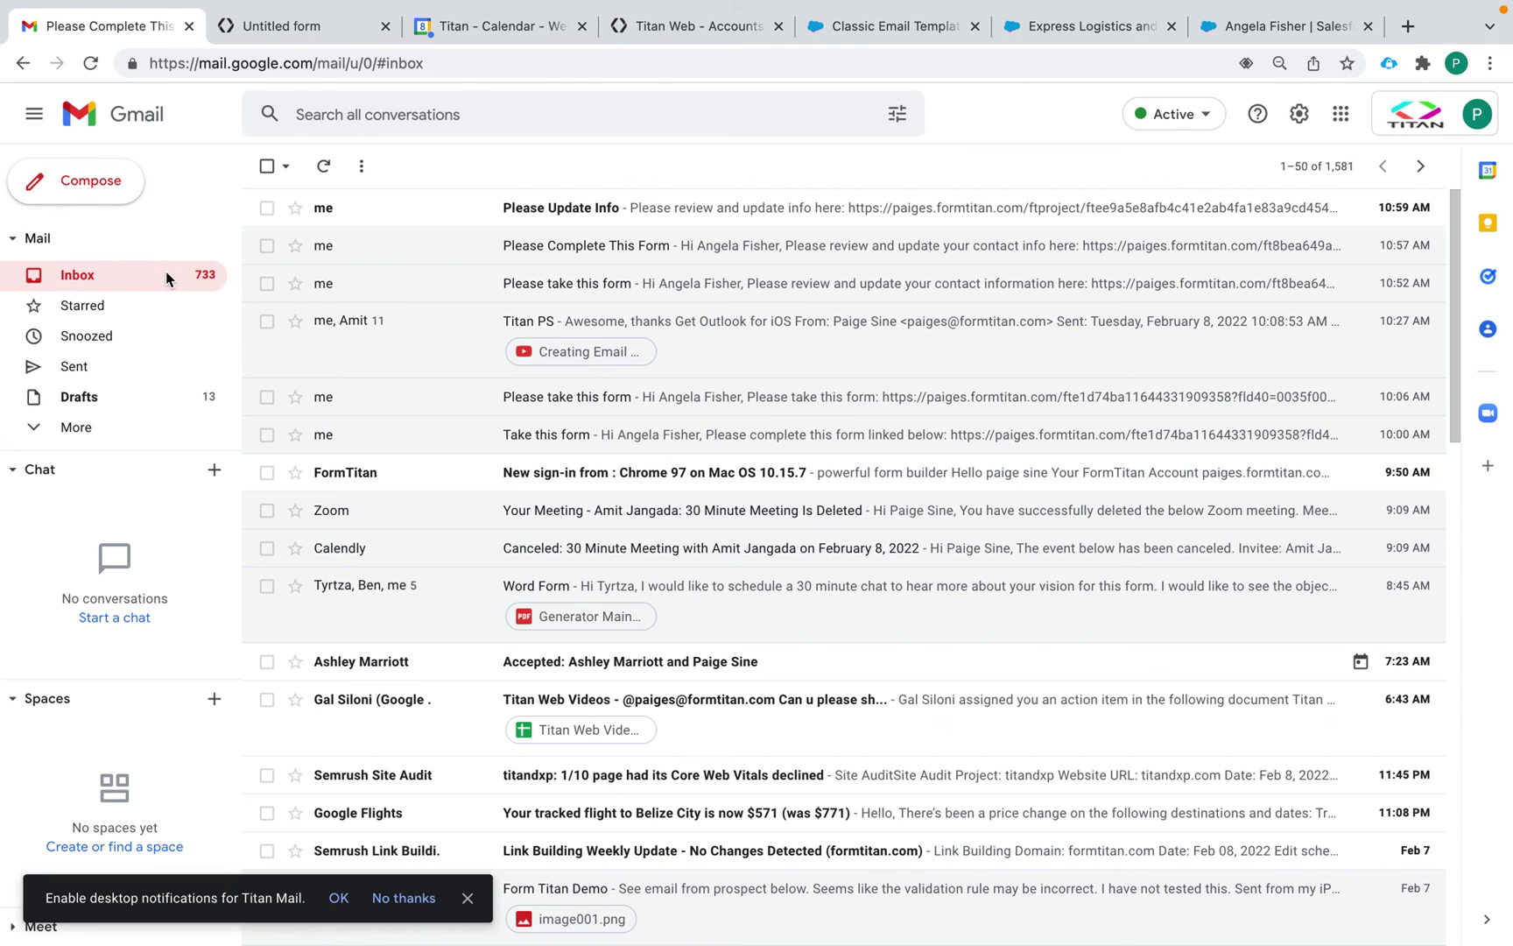
click(629, 212)
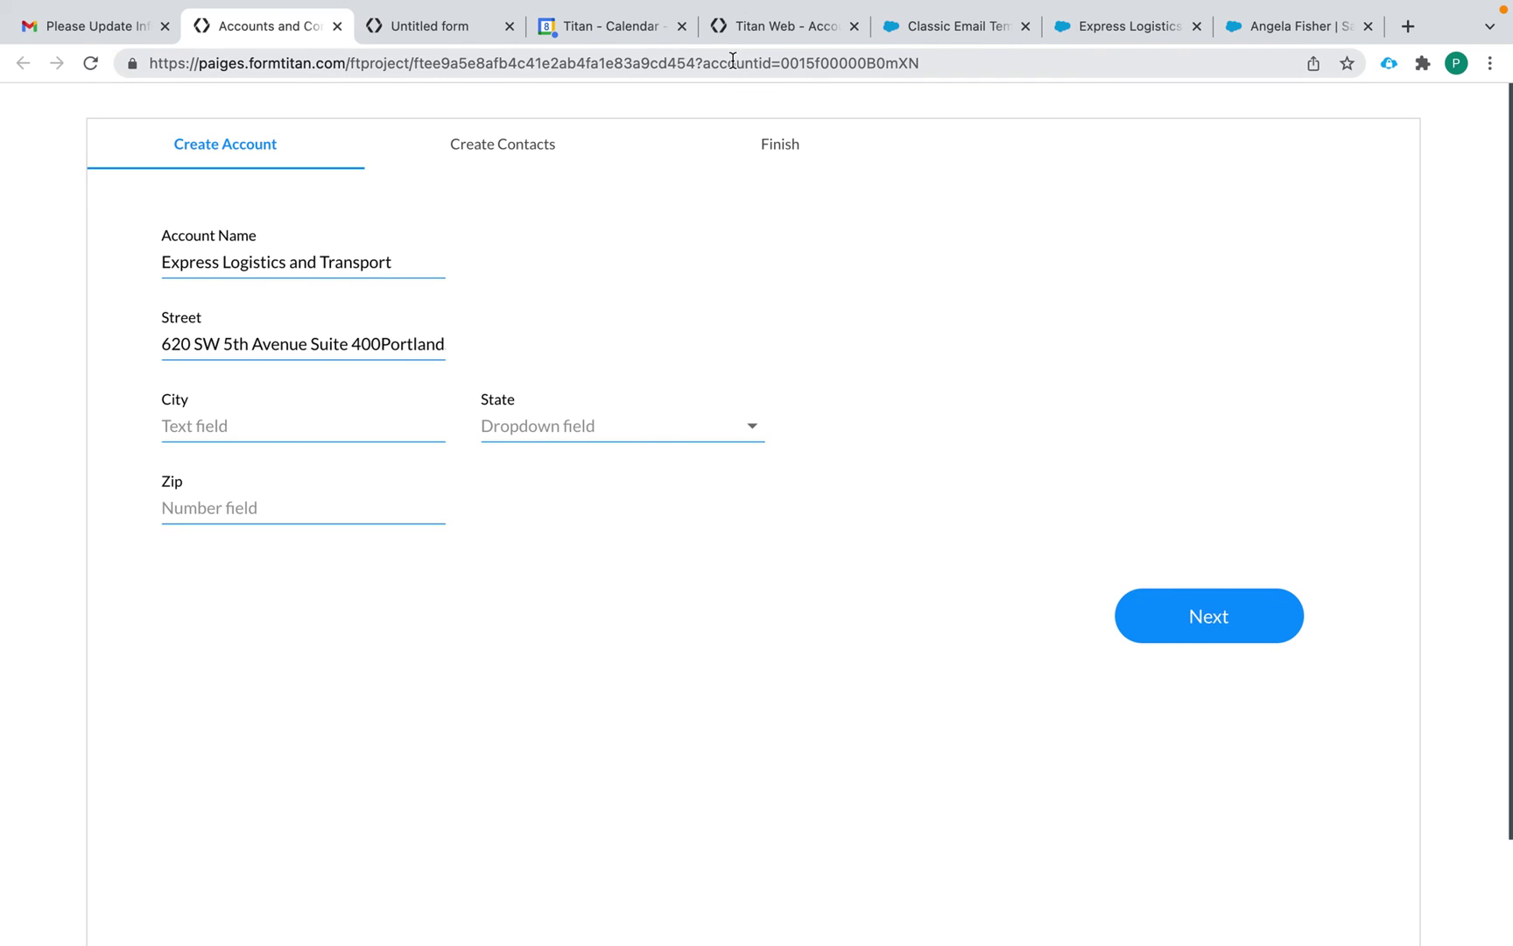
drag(782, 65, 927, 70)
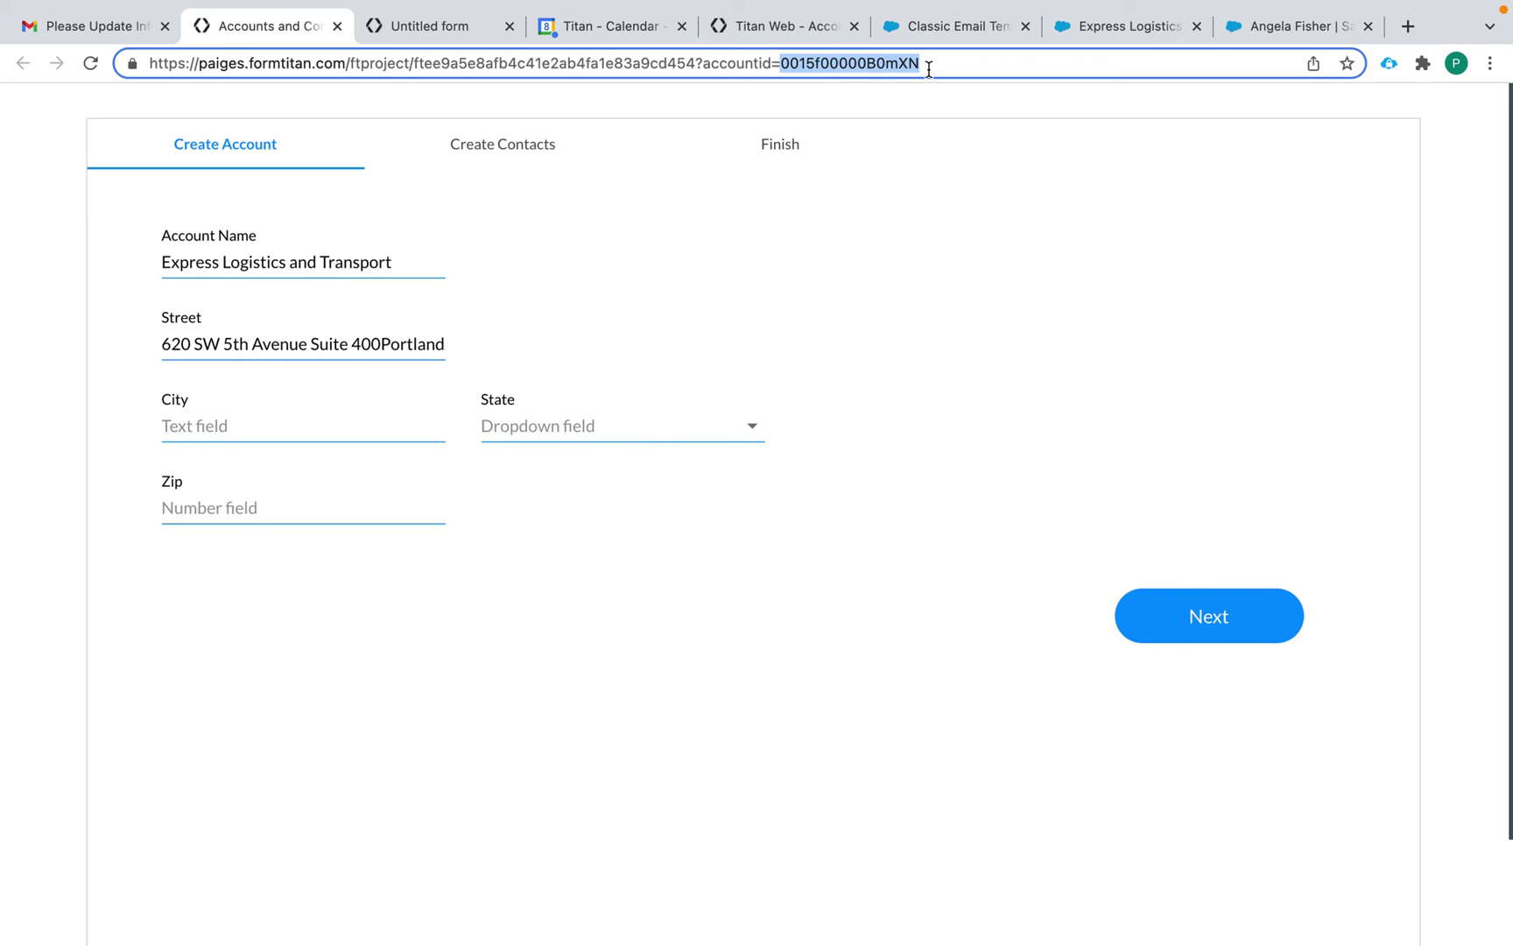